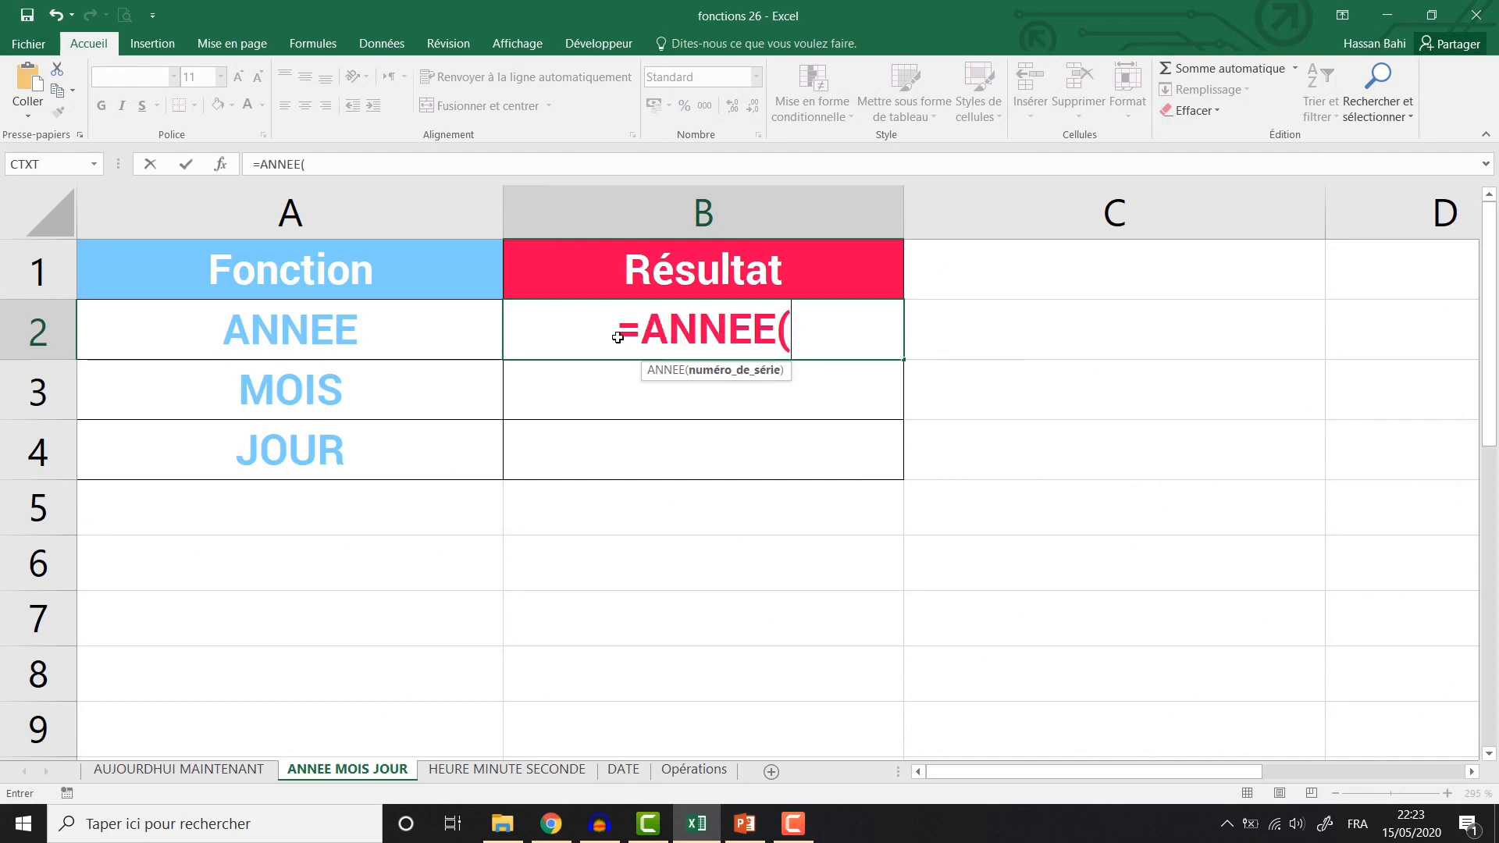
Complete the formula in B2 as =ANNEE("02/08/1998") to extract the year from the date
{"action": "type", "text": "\""}
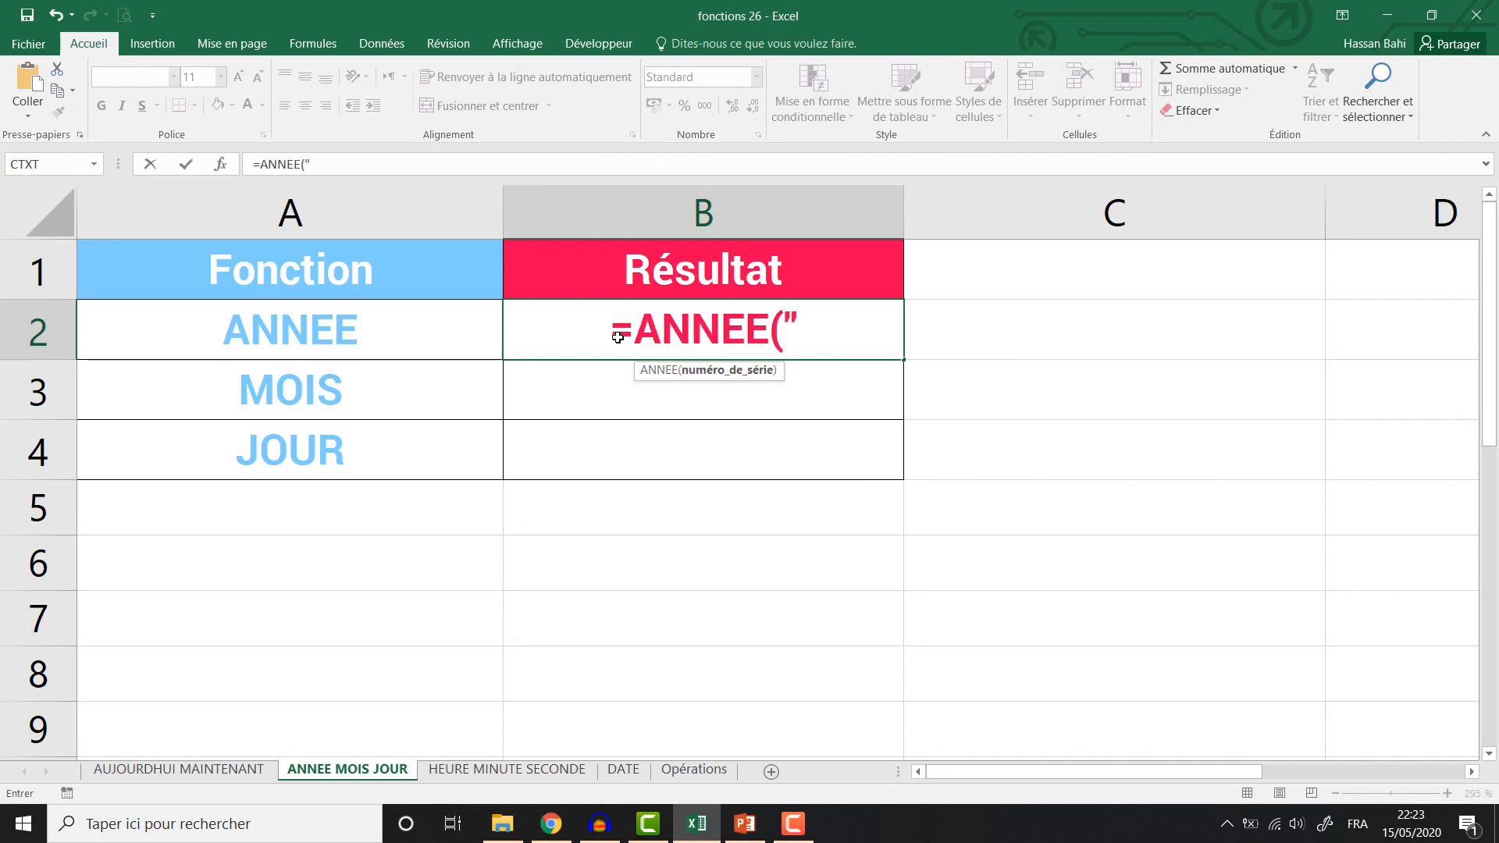
{"action": "type", "text": "02"}
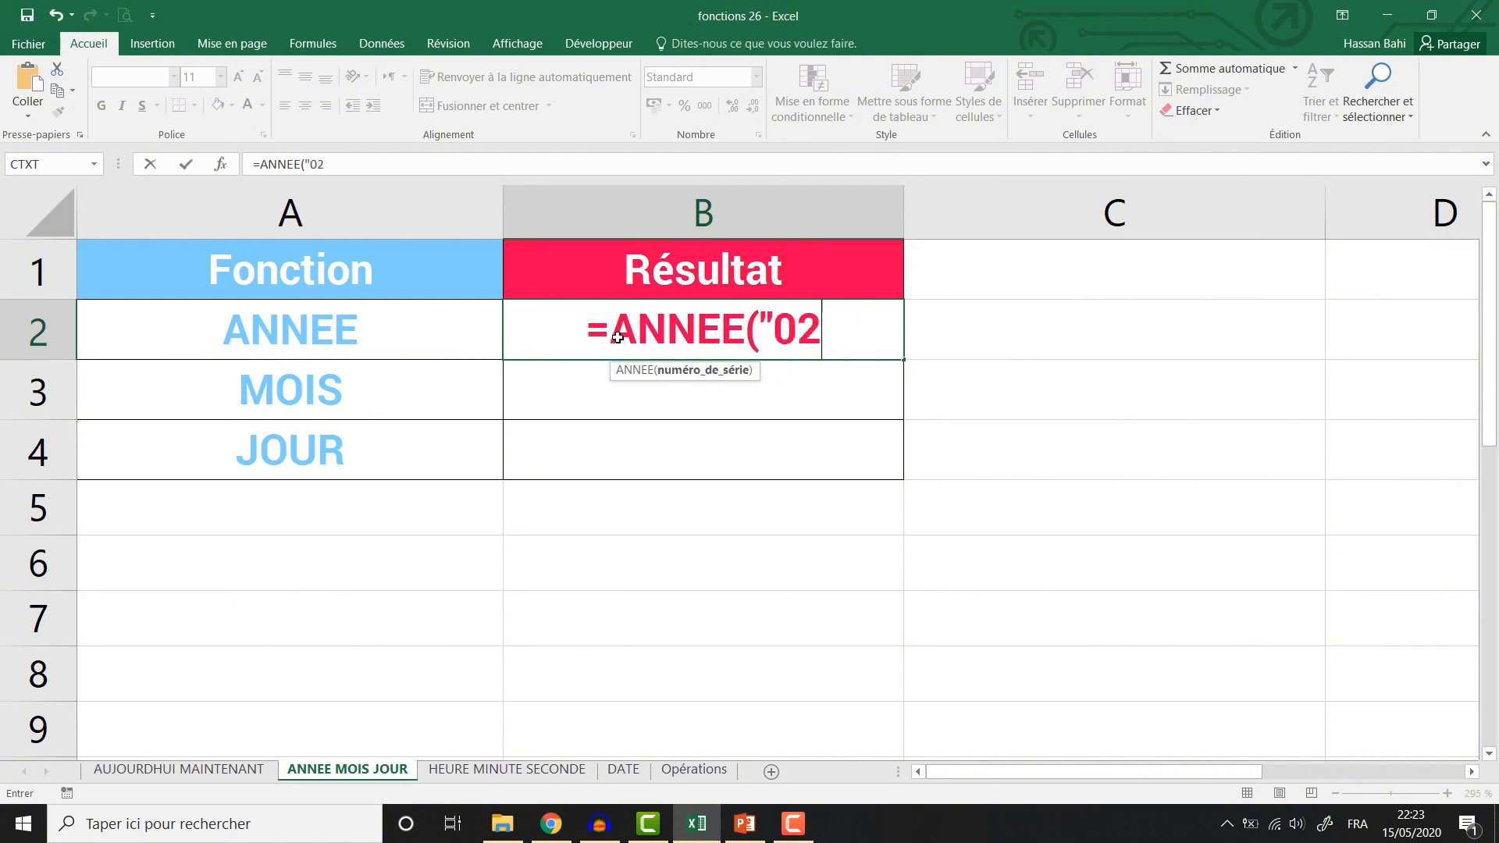
{"action": "type", "text": "/08/"}
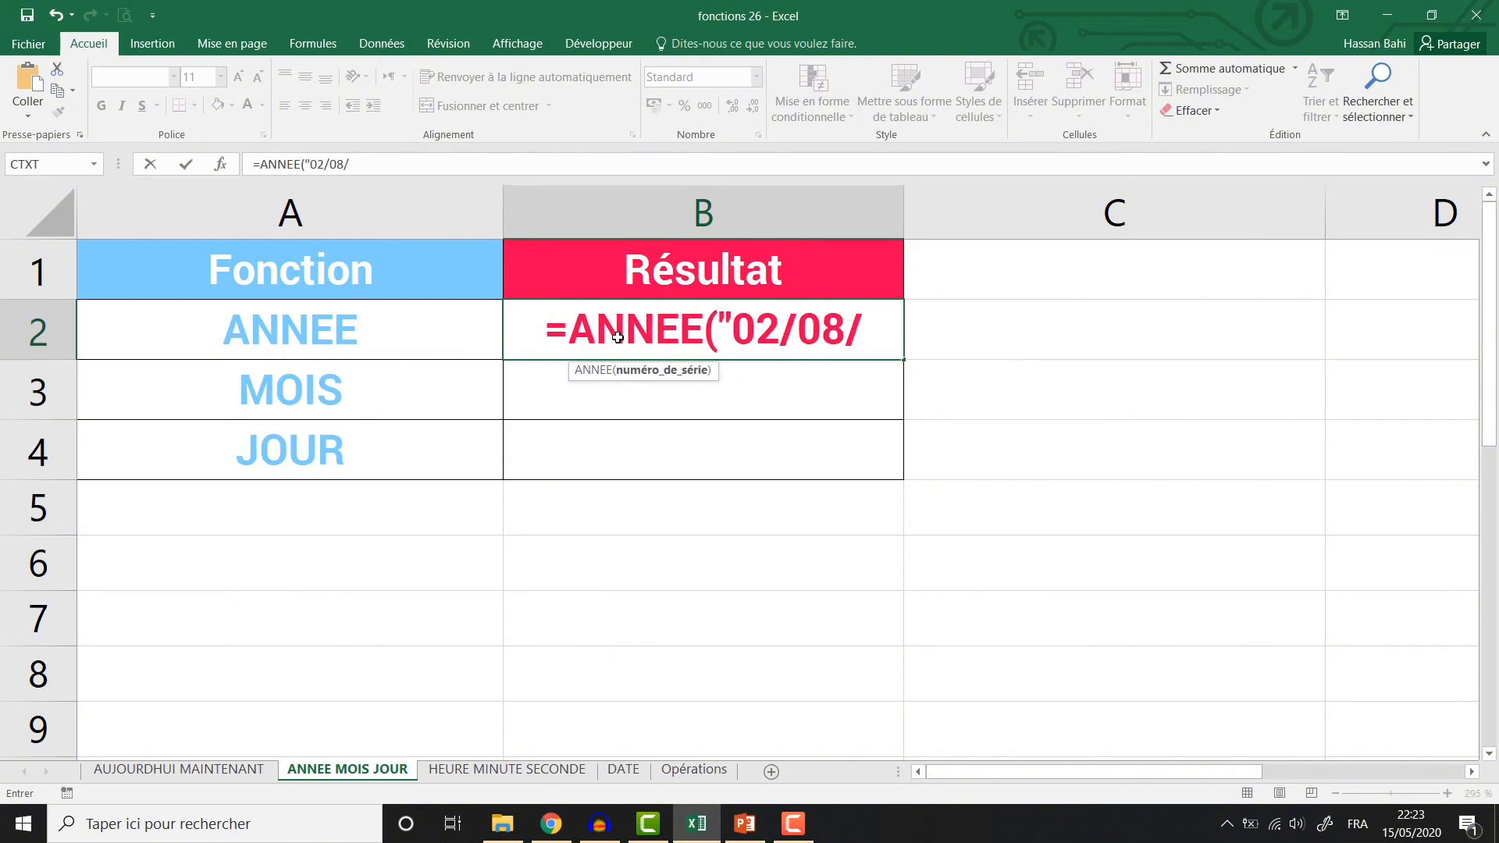
{"action": "type", "text": "19"}
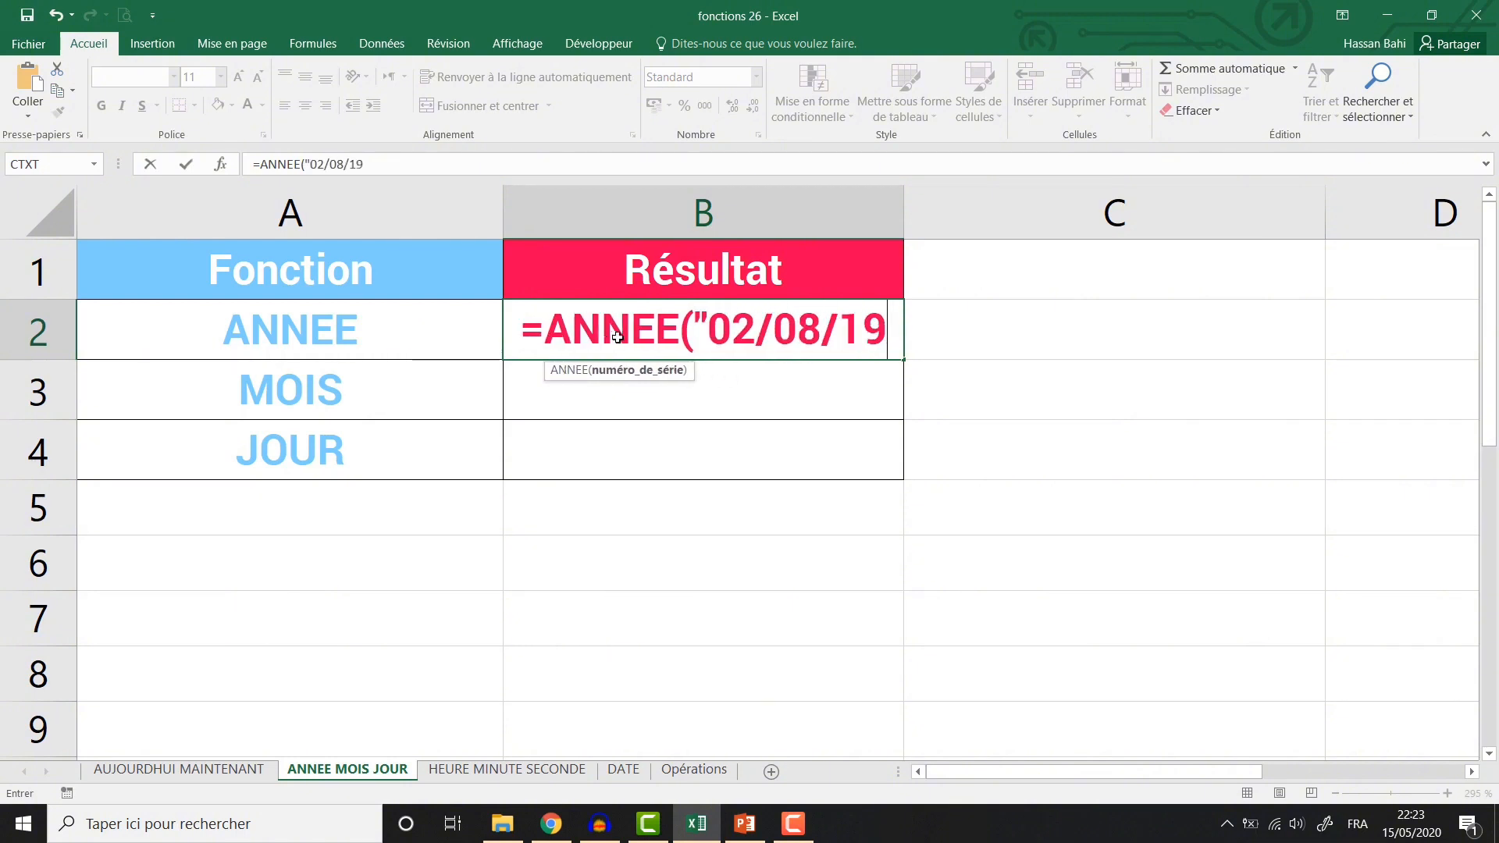
{"action": "type", "text": "98\""}
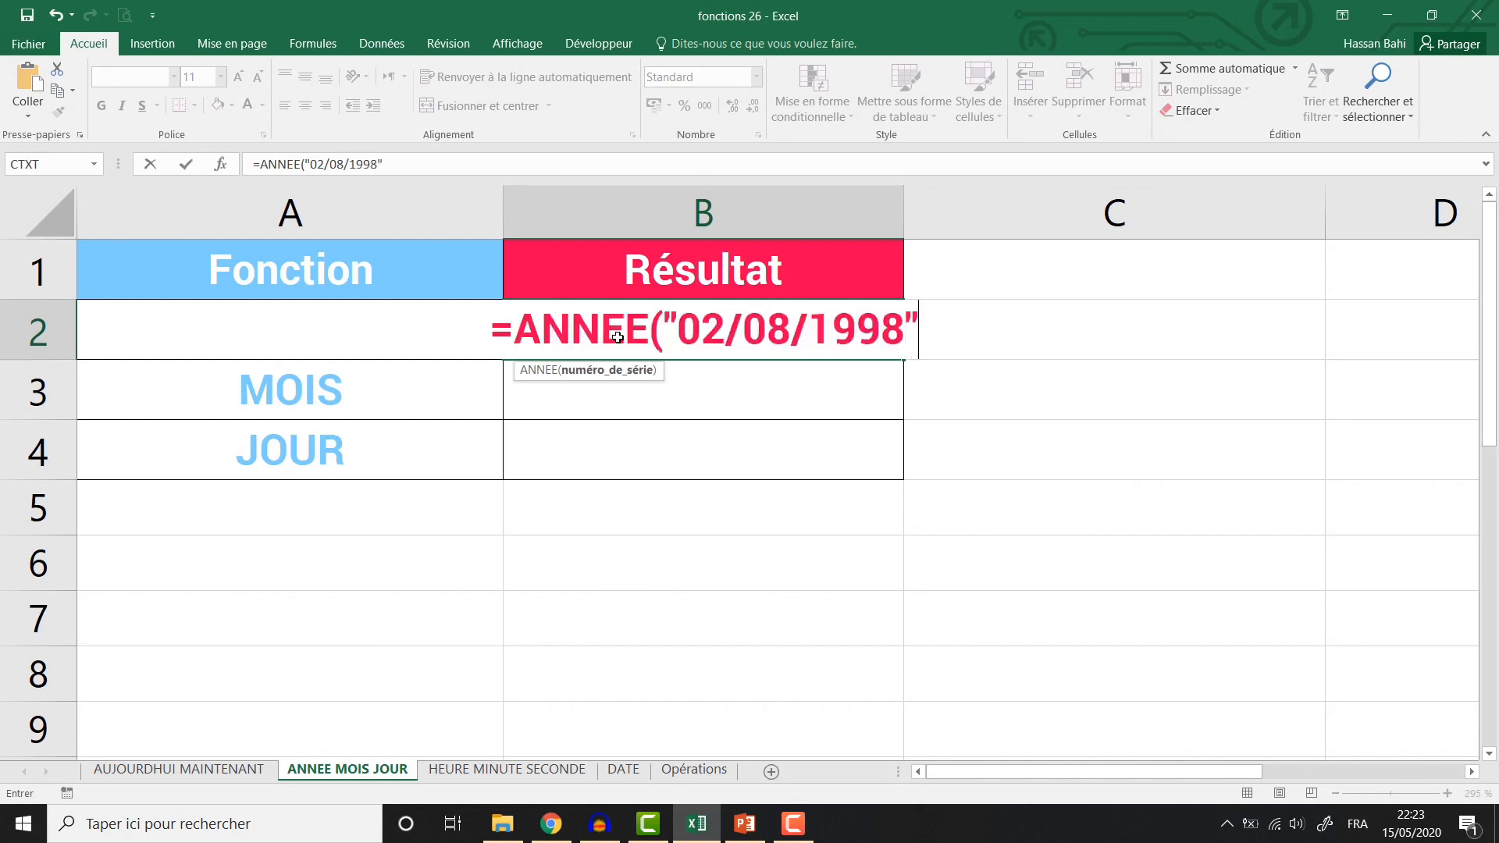
{"action": "type", "text": ")"}
{"action": "key", "text": "Return"}
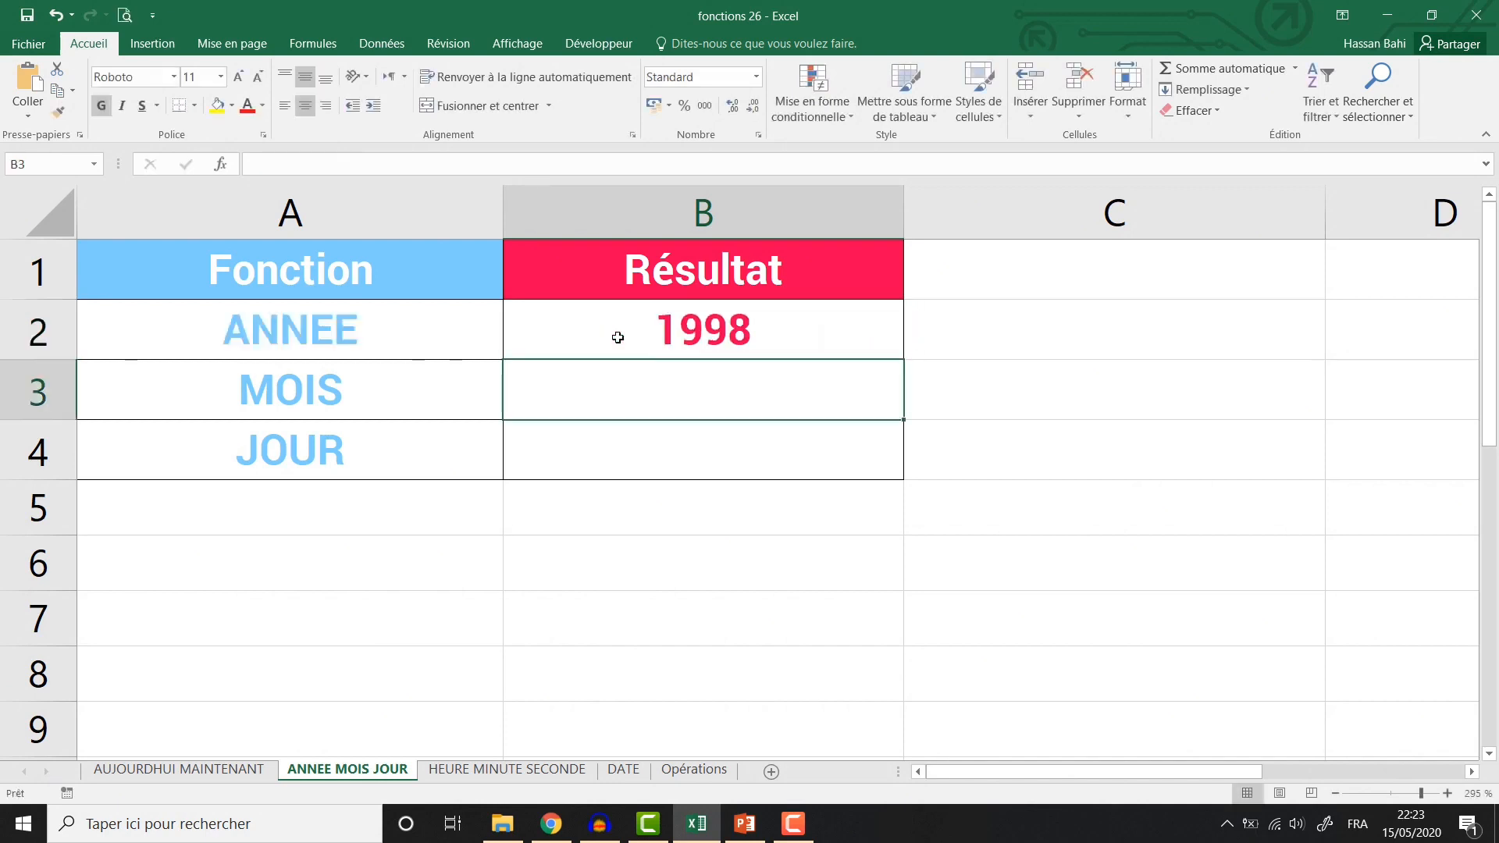
{"action": "left_click", "coordinate": [618, 337]}
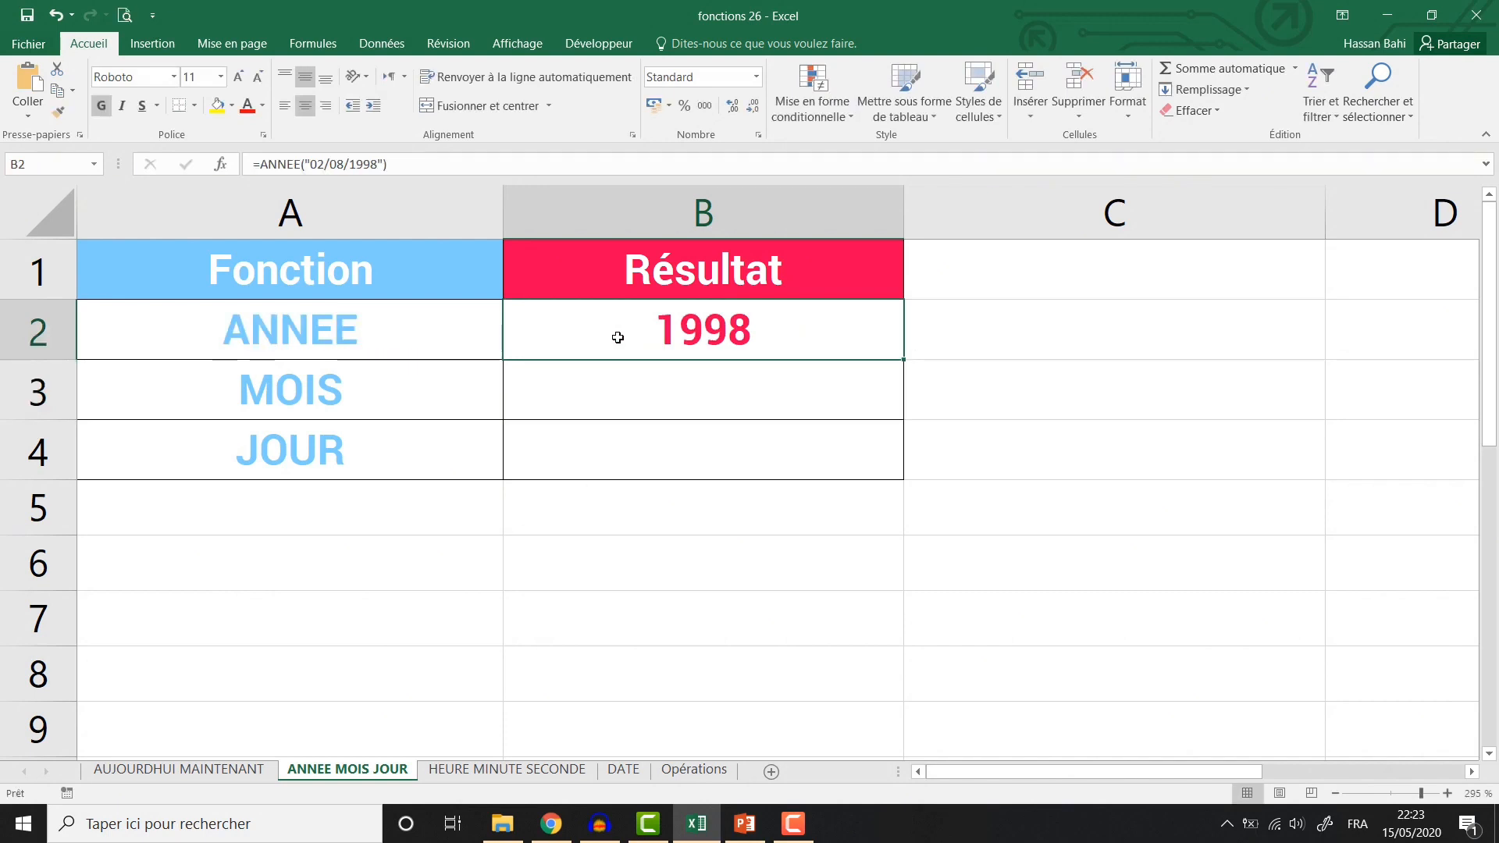
Enter =MOIS(AUJOURDHUI()) in B3 to return the current month
{"action": "left_click", "coordinate": [699, 385]}
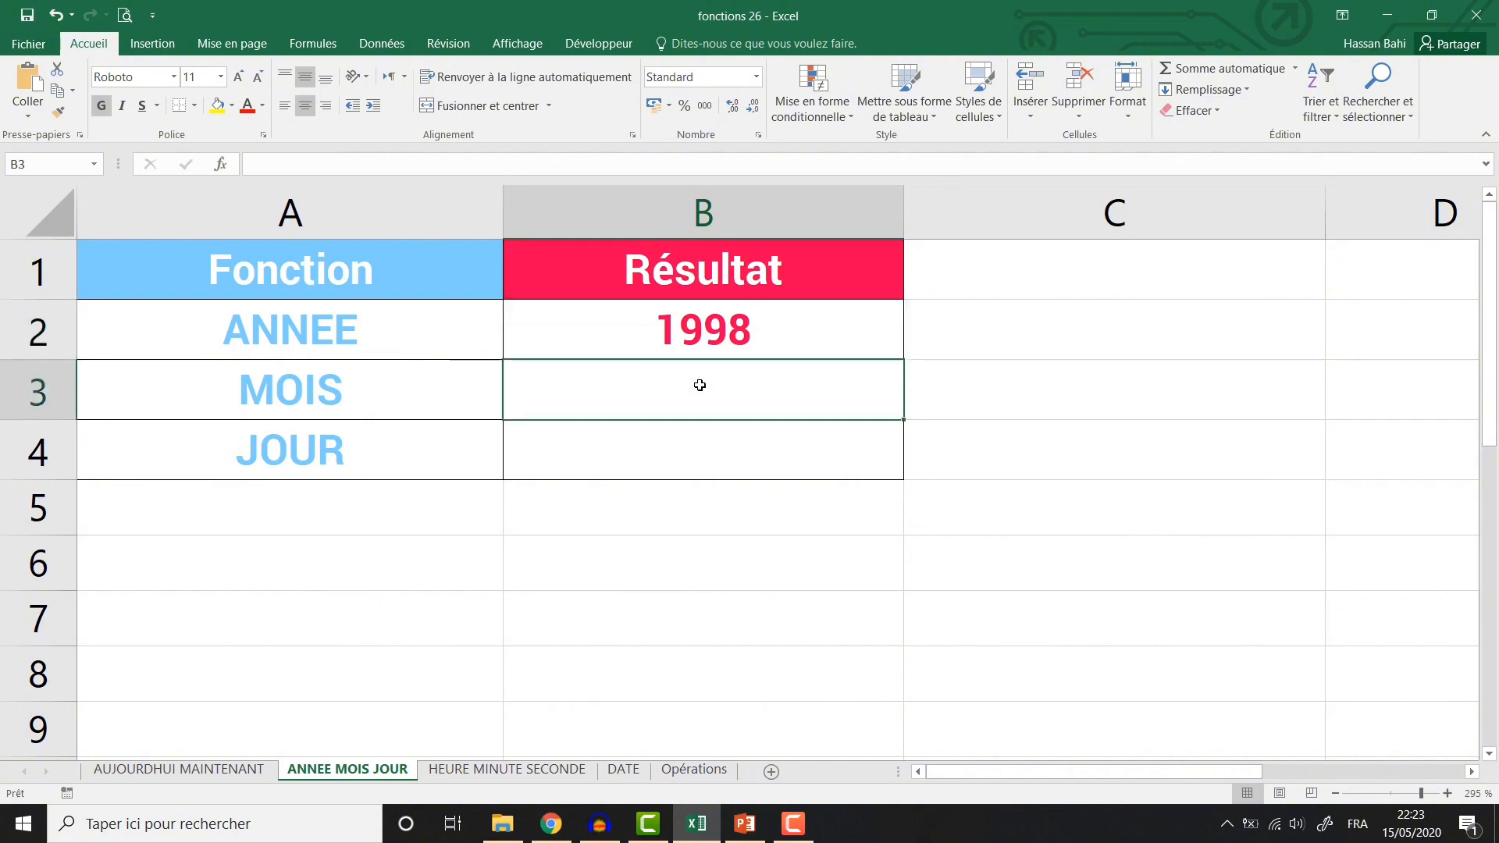
{"action": "type", "text": "="}
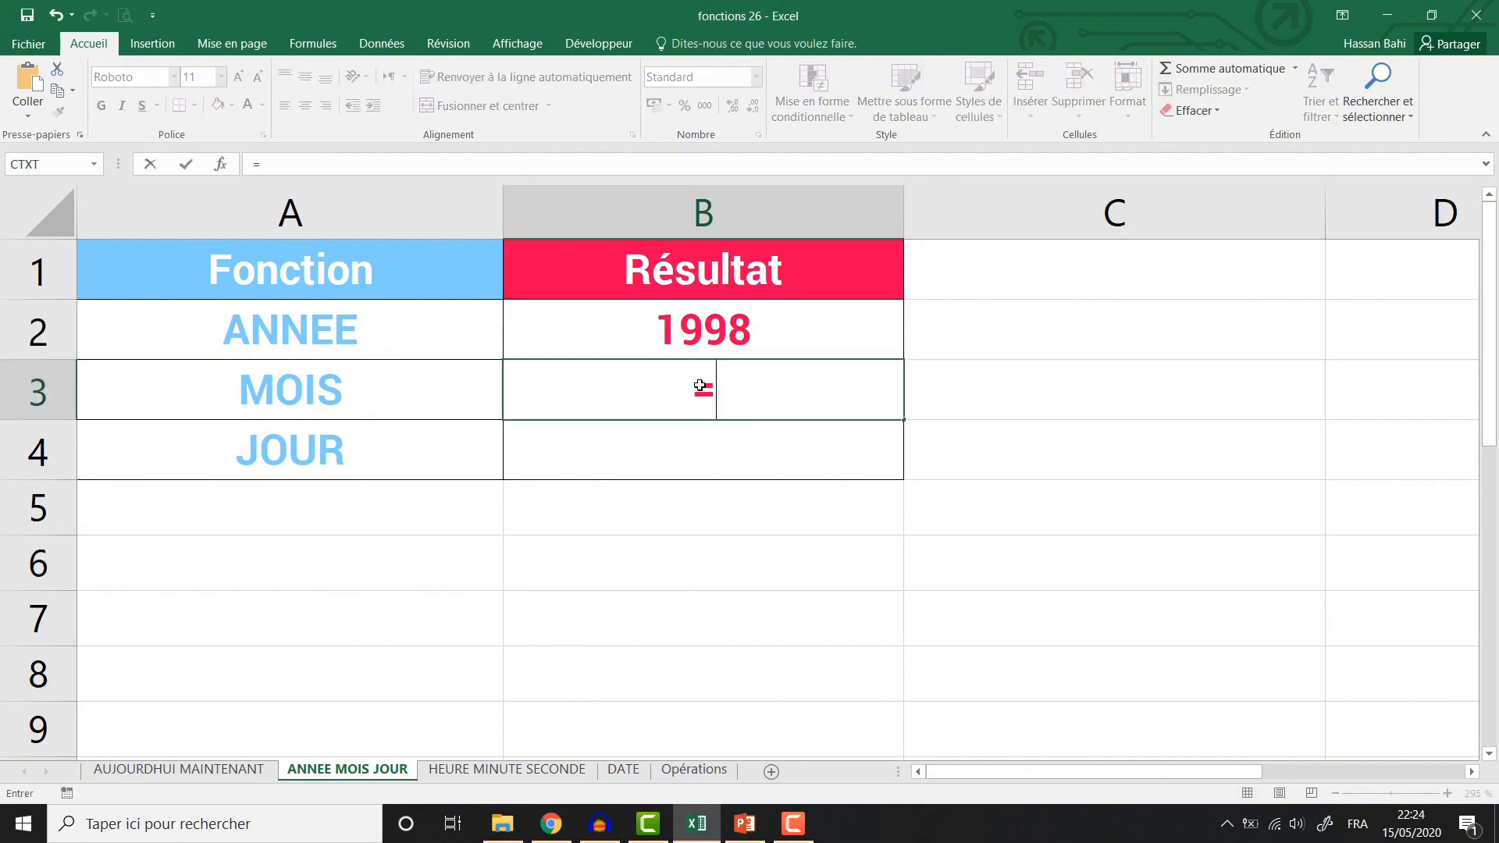
{"action": "type", "text": "mo"}
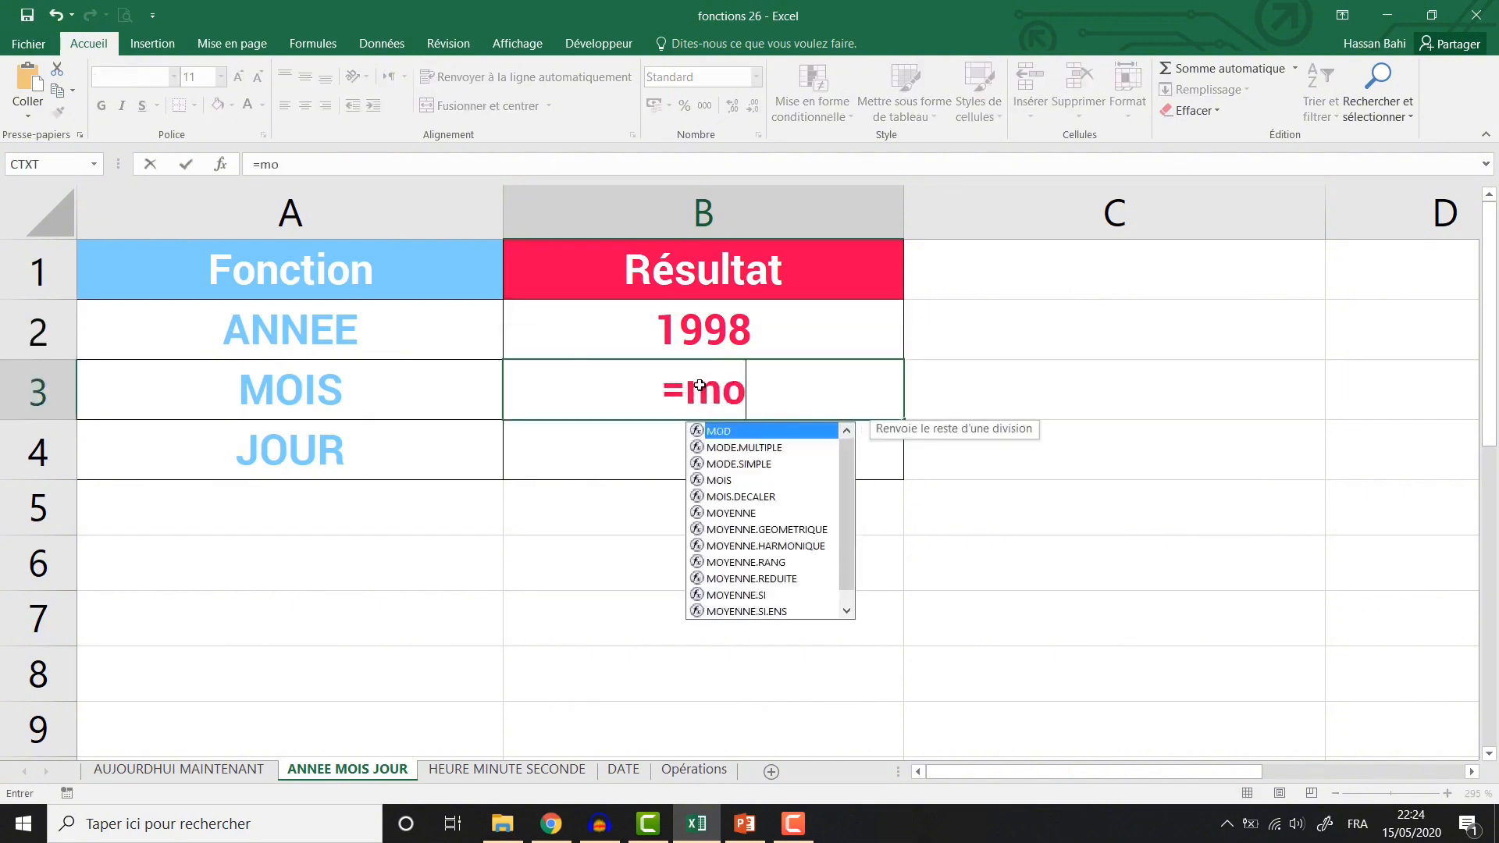
{"action": "type", "text": "i"}
{"action": "key", "text": "Tab"}
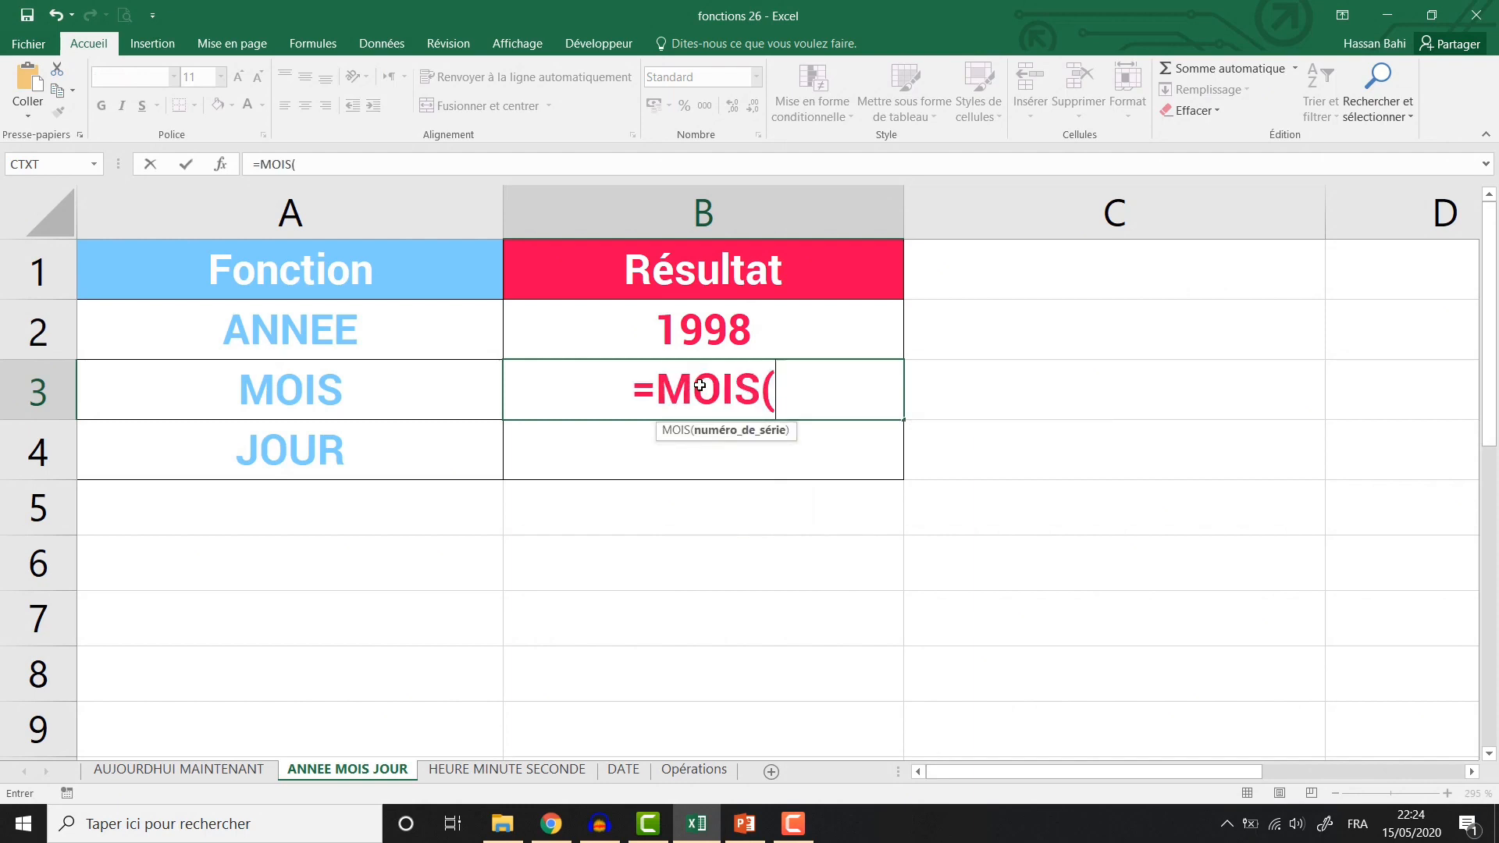
{"action": "type", "text": "auj"}
{"action": "key", "text": "Tab"}
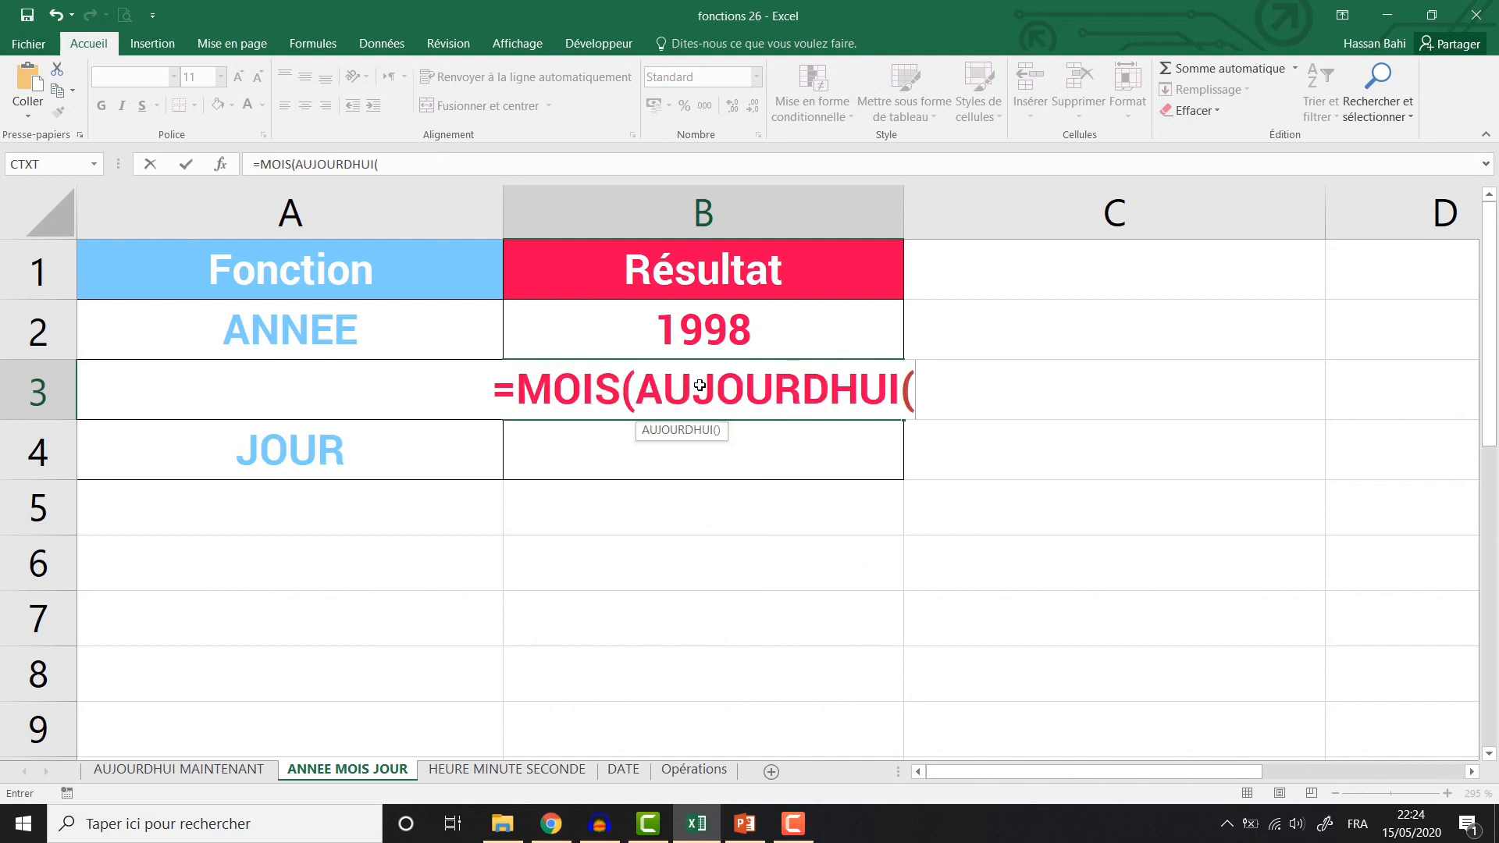
{"action": "type", "text": "))"}
{"action": "key", "text": "Return"}
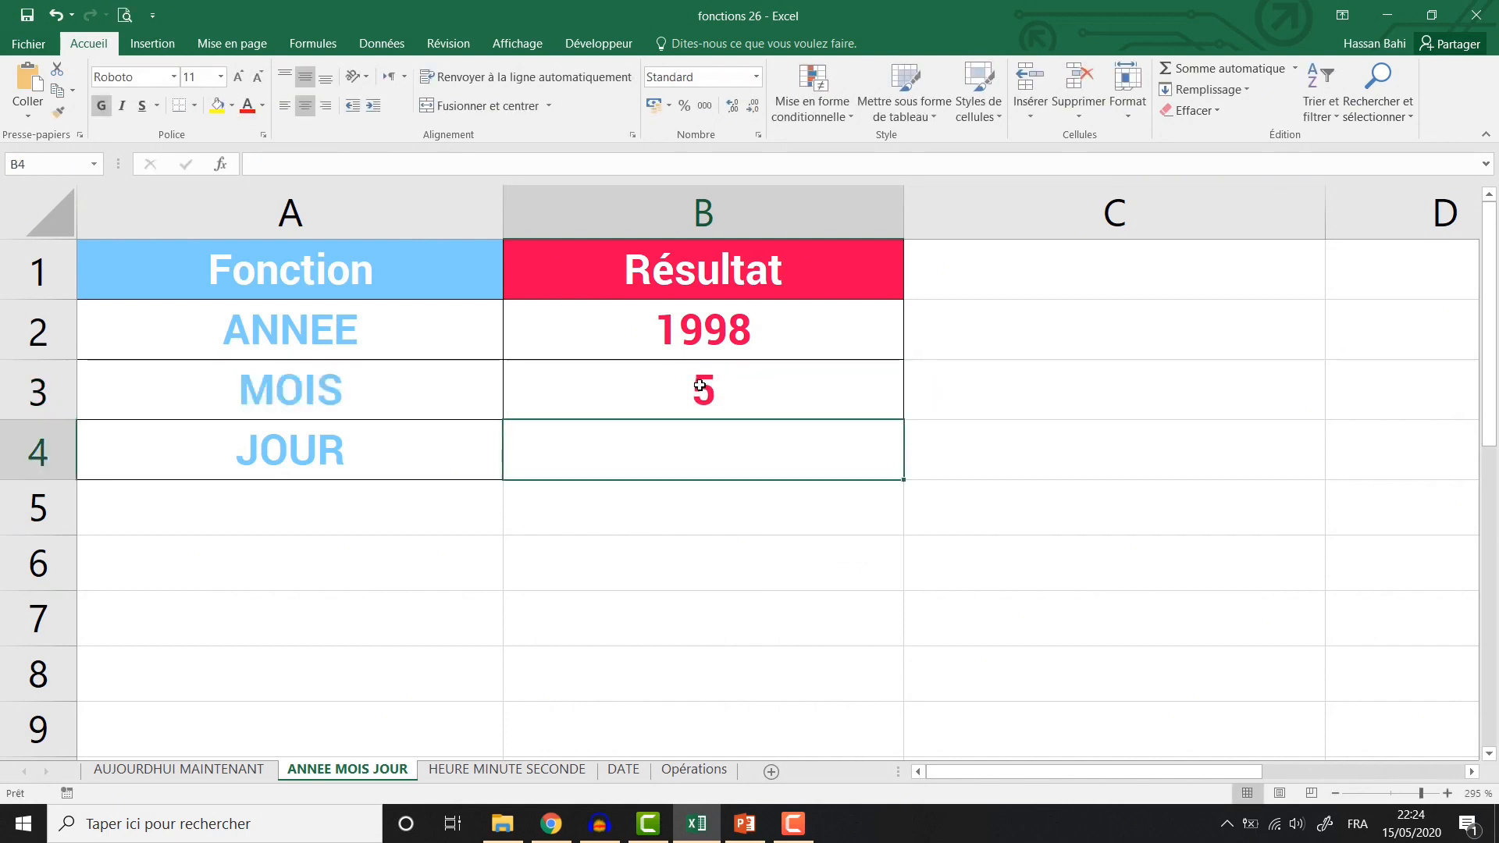
{"action": "left_click", "coordinate": [700, 385]}
Enter =JOUR(MAINTENANT()) in B4 to return the current day of the month
{"action": "left_click", "coordinate": [705, 438]}
{"action": "type", "text": "="}
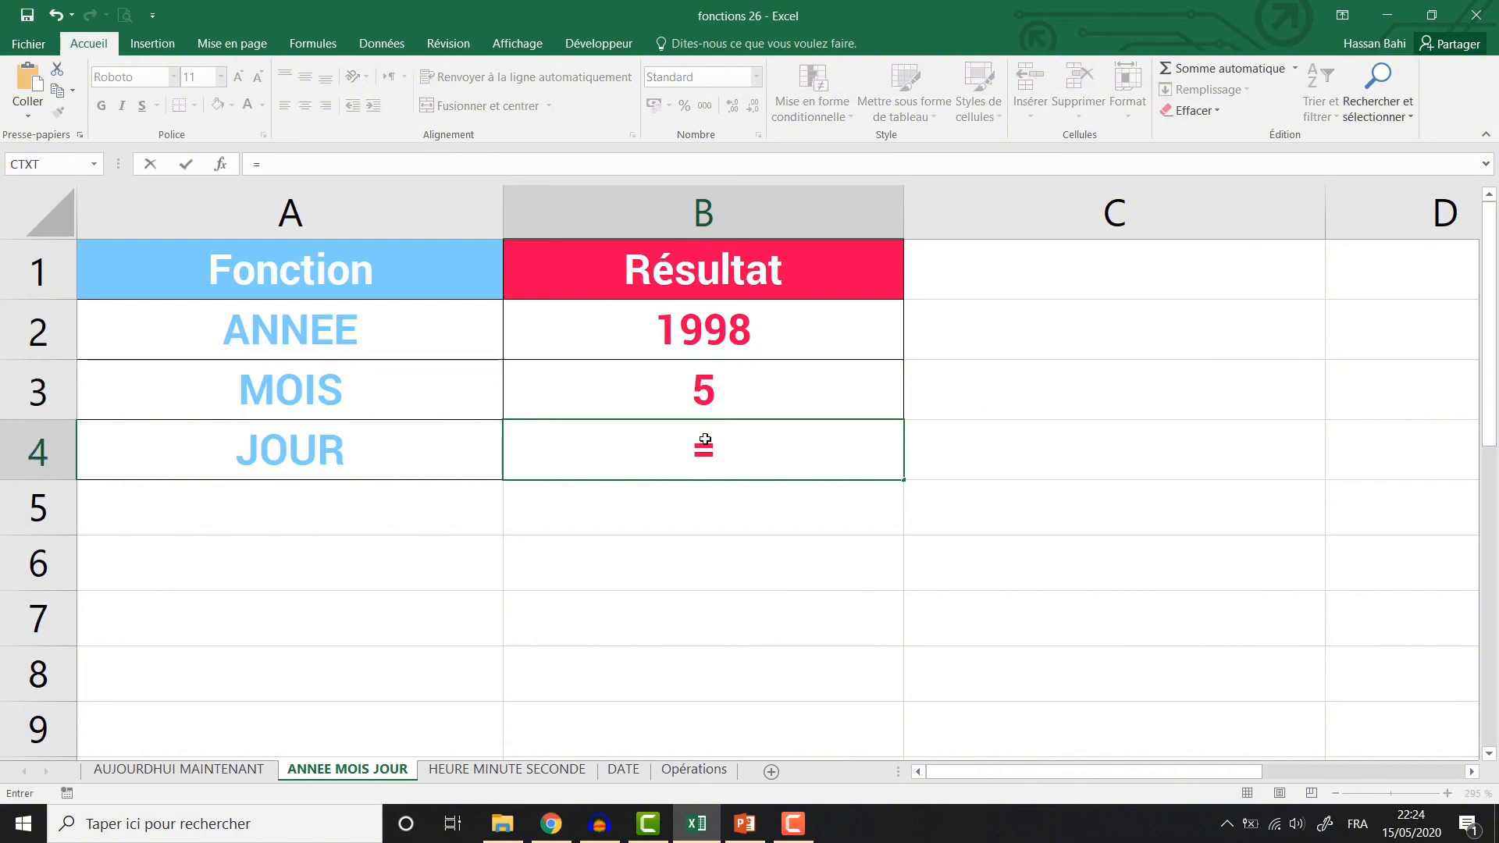
{"action": "type", "text": "jo"}
{"action": "key", "text": "Tab"}
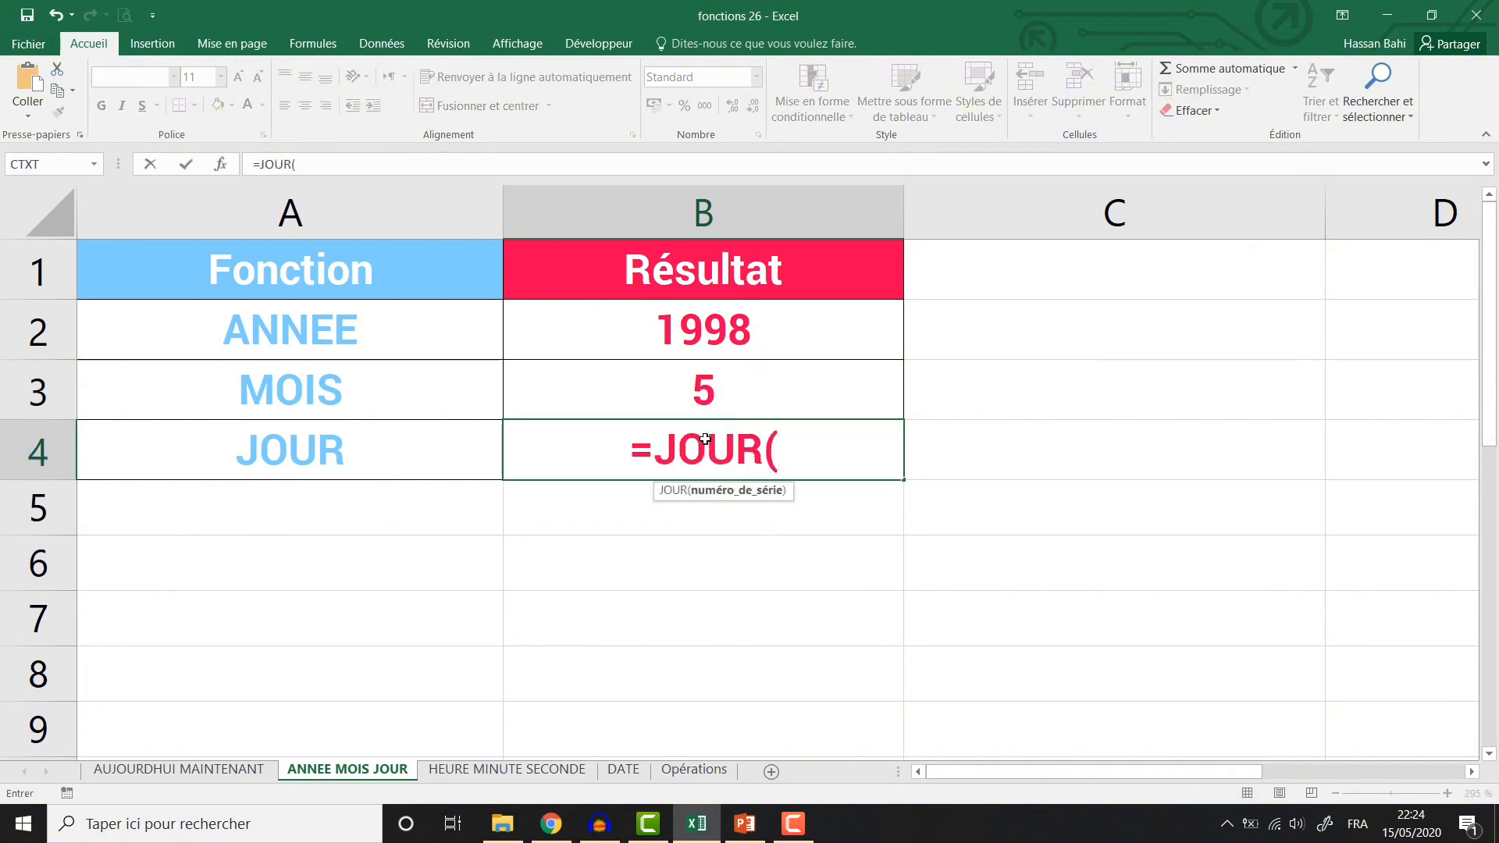
{"action": "type", "text": "ma"}
{"action": "key", "text": "Tab"}
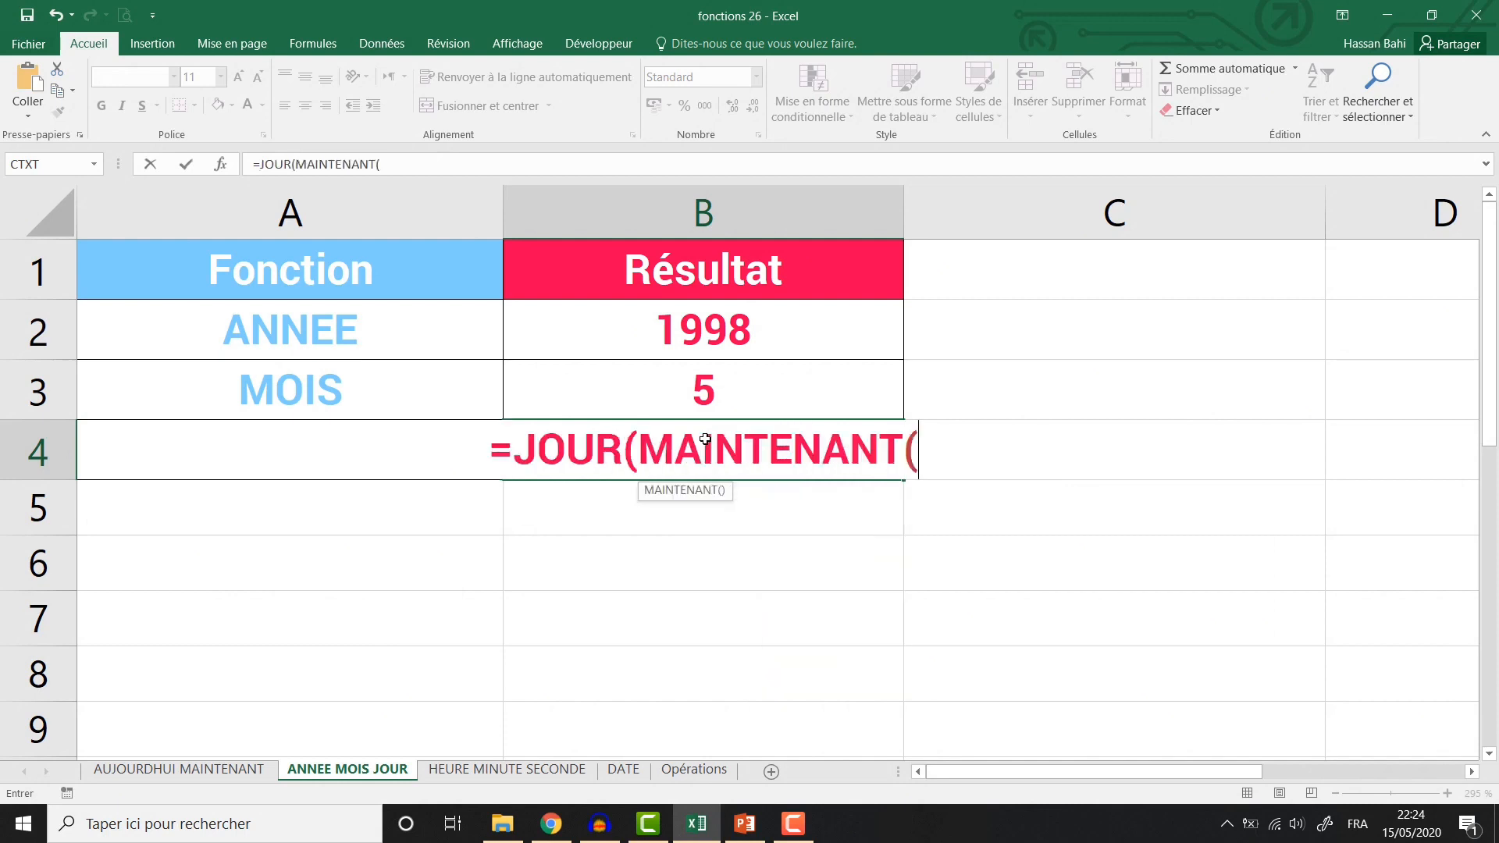
{"action": "type", "text": "))"}
{"action": "key", "text": "Return"}
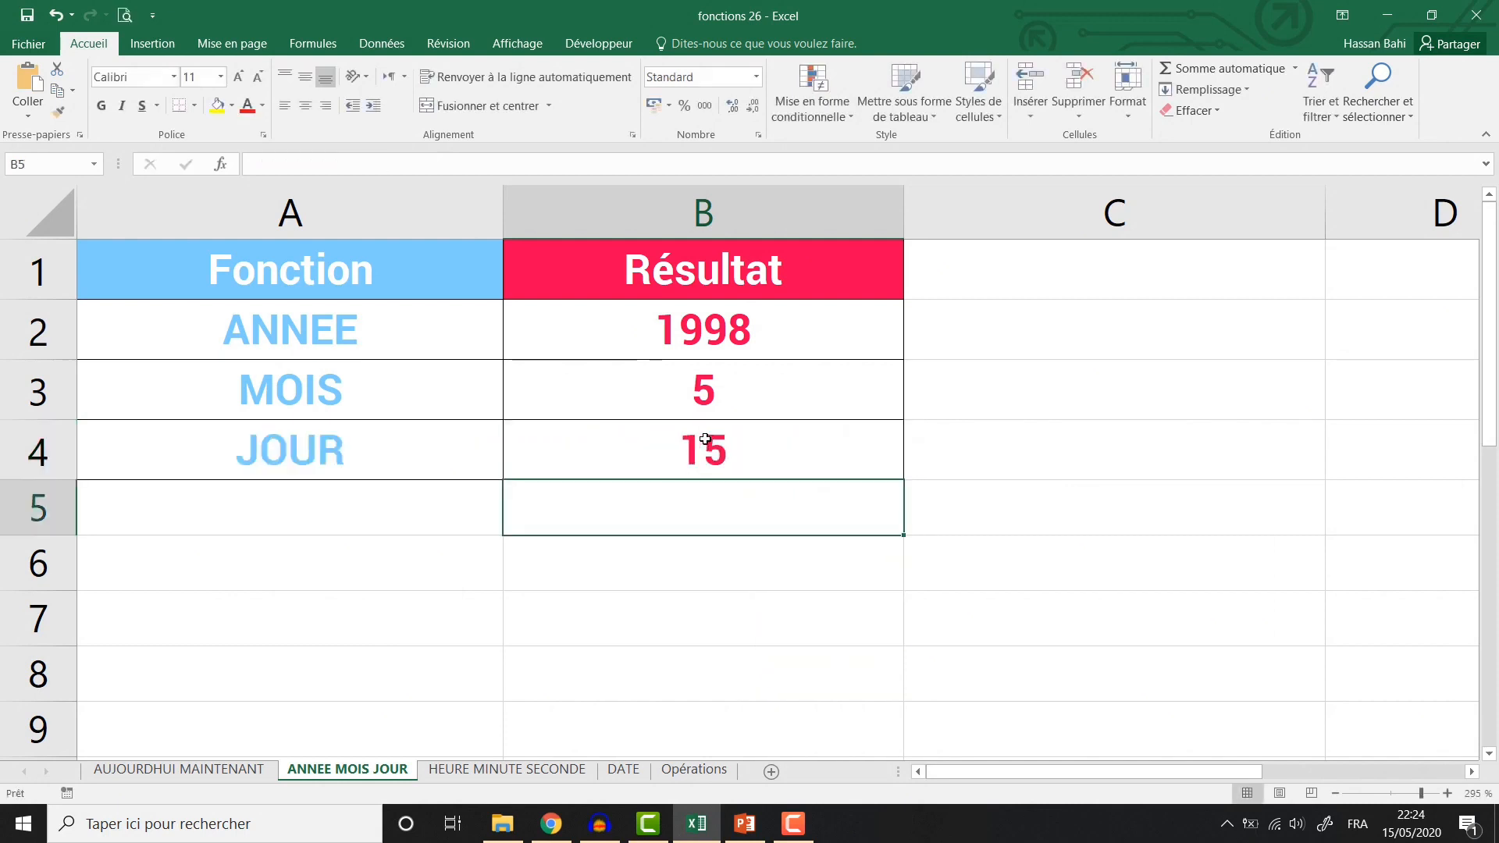
Compare the day result in B4 with today's date in the system calendar
{"action": "left_click", "coordinate": [705, 439]}
{"action": "left_click", "coordinate": [1411, 823]}
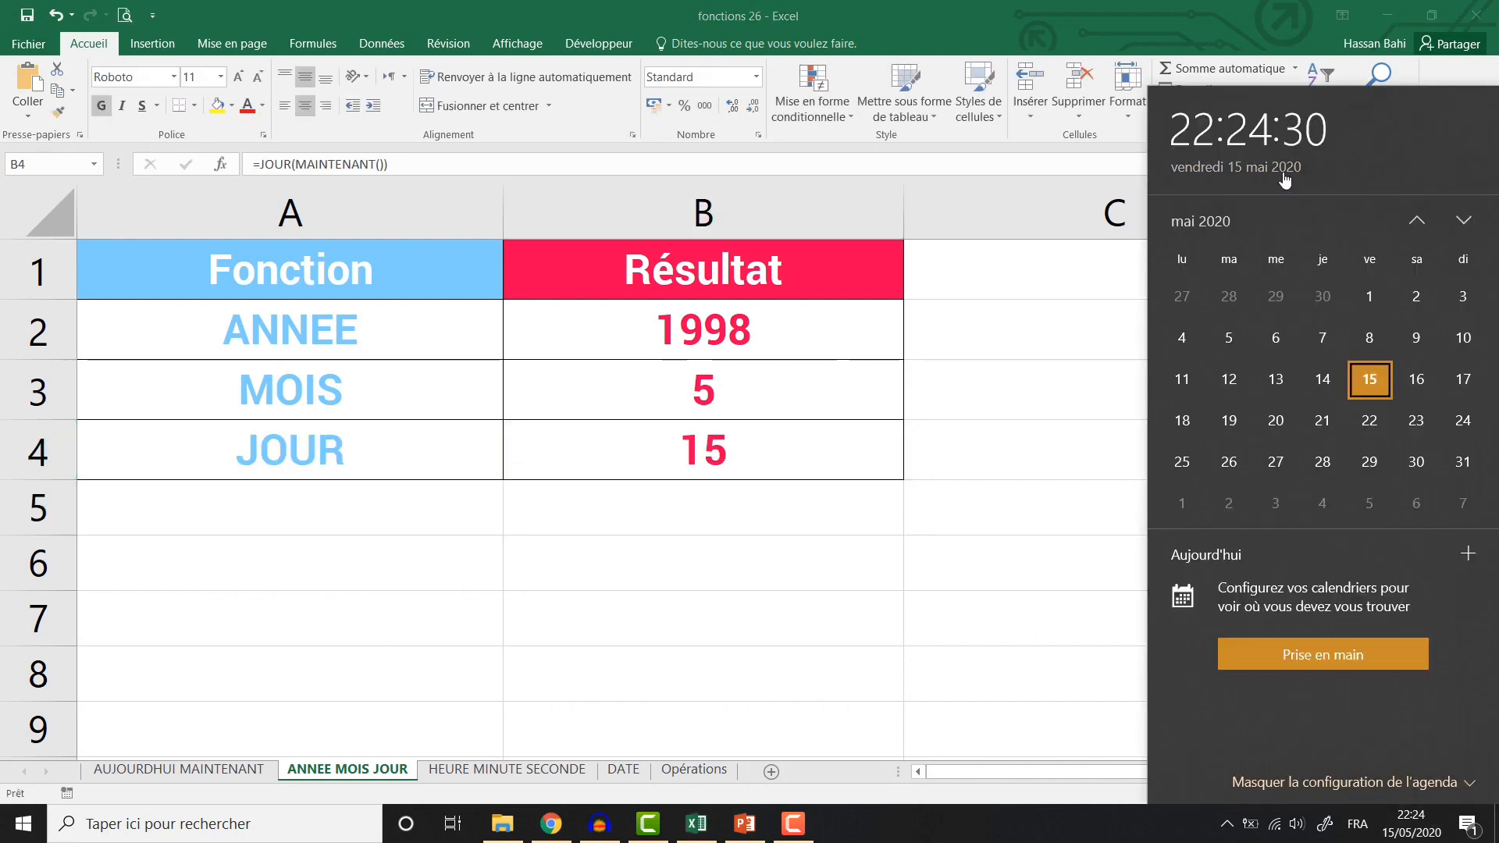
{"action": "left_click", "coordinate": [705, 446]}
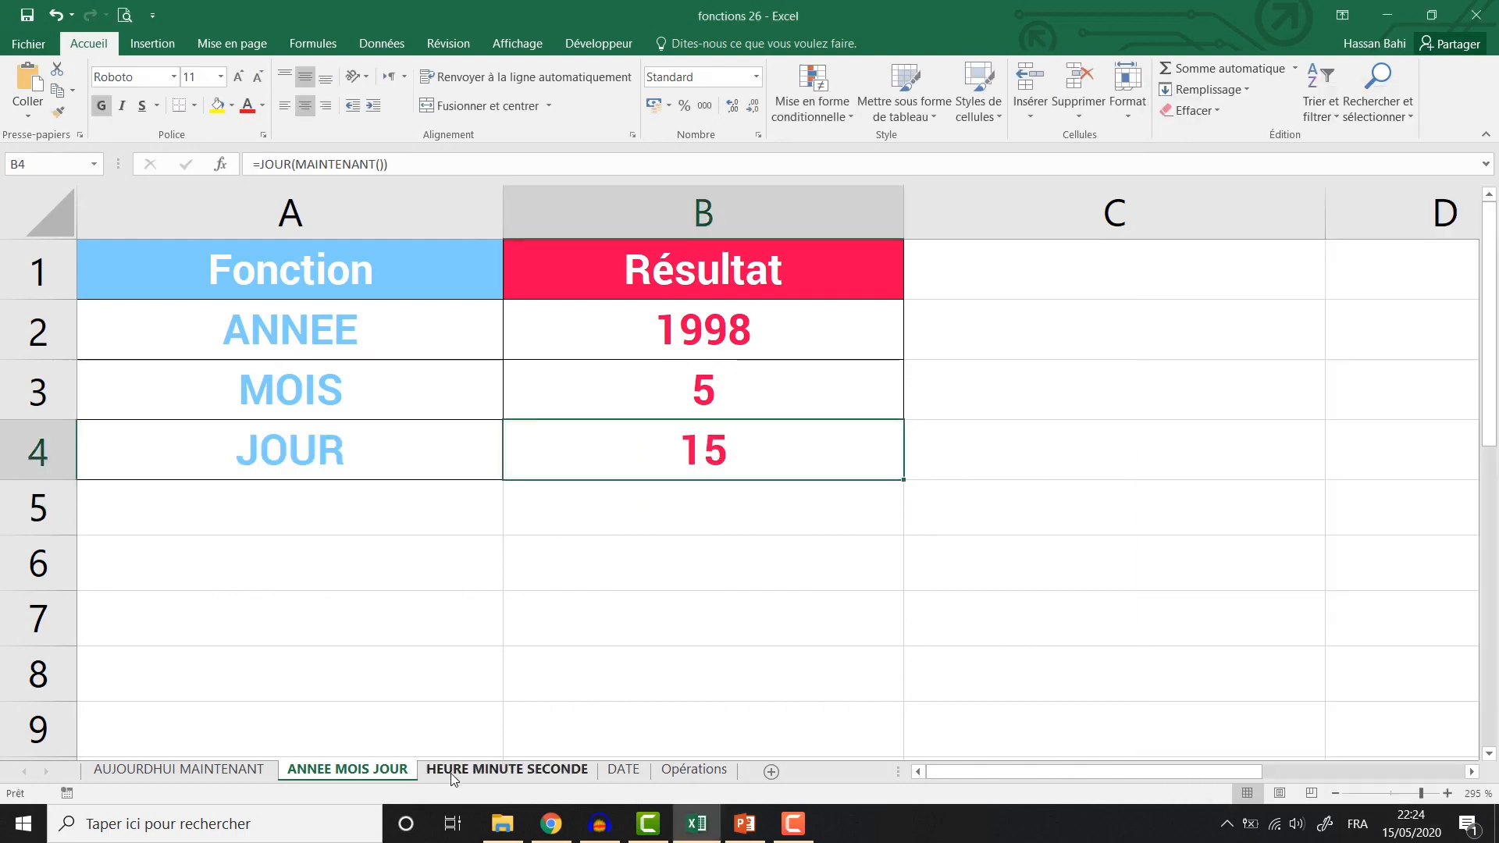
On the HEURE MINUTE SECONDE sheet, enter =HEURE(MAINTENANT()) in B2 to return the current hour
{"action": "left_click", "coordinate": [454, 772]}
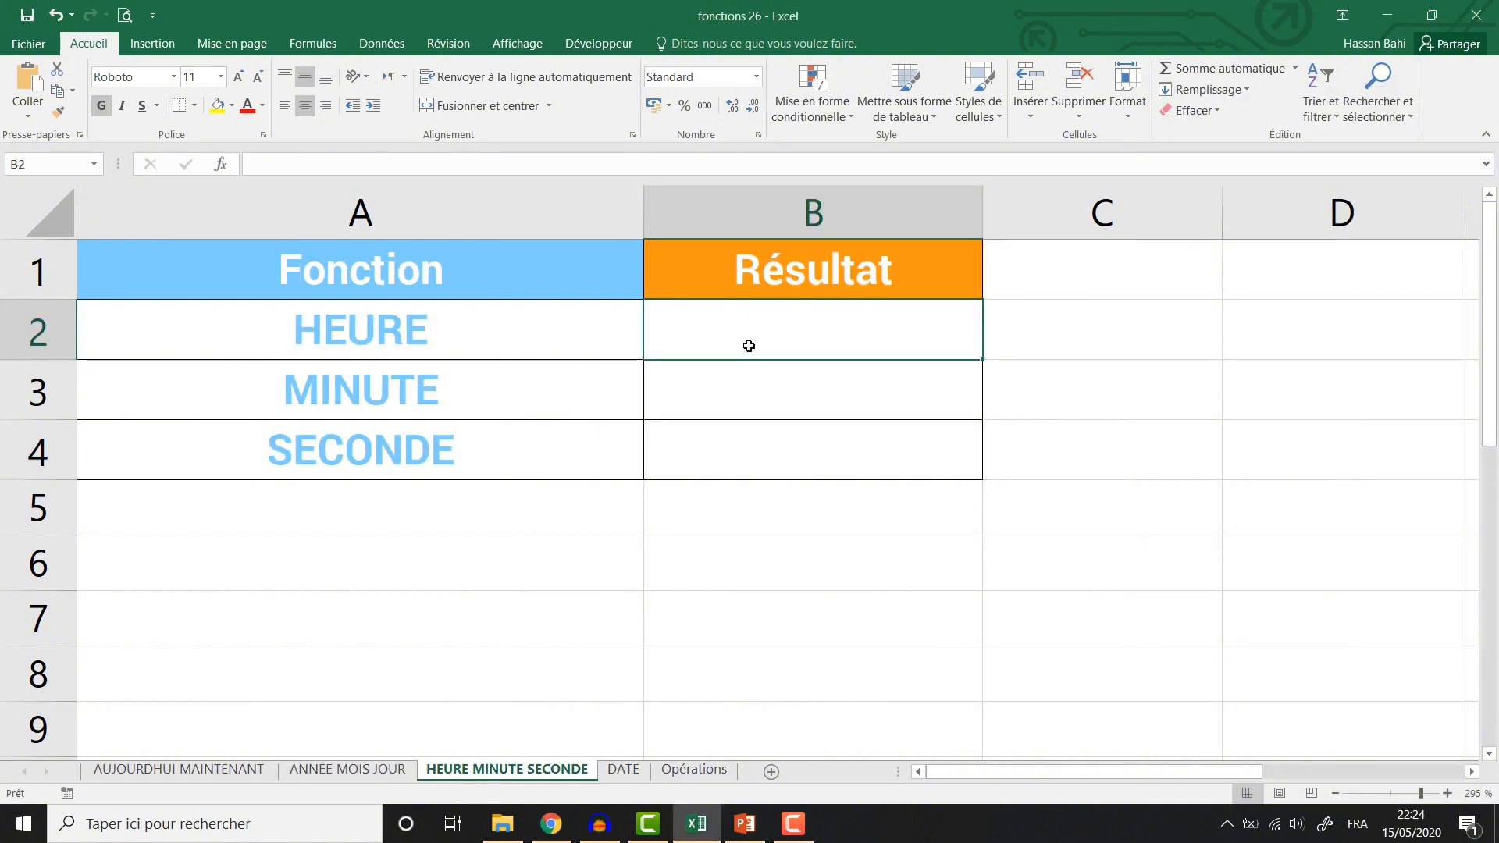
{"action": "type", "text": "=h"}
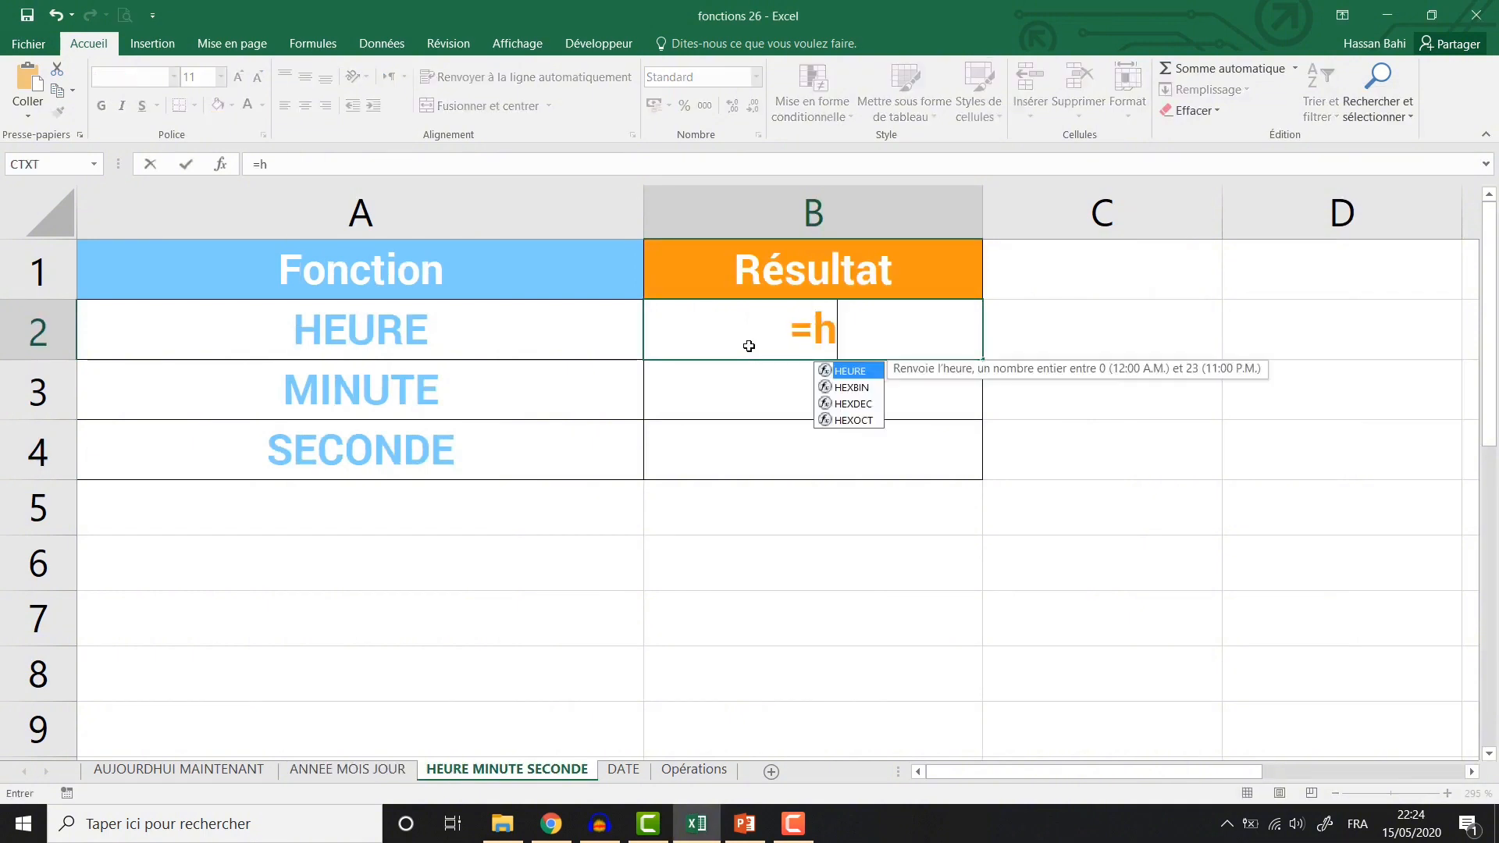
{"action": "key", "text": "Tab"}
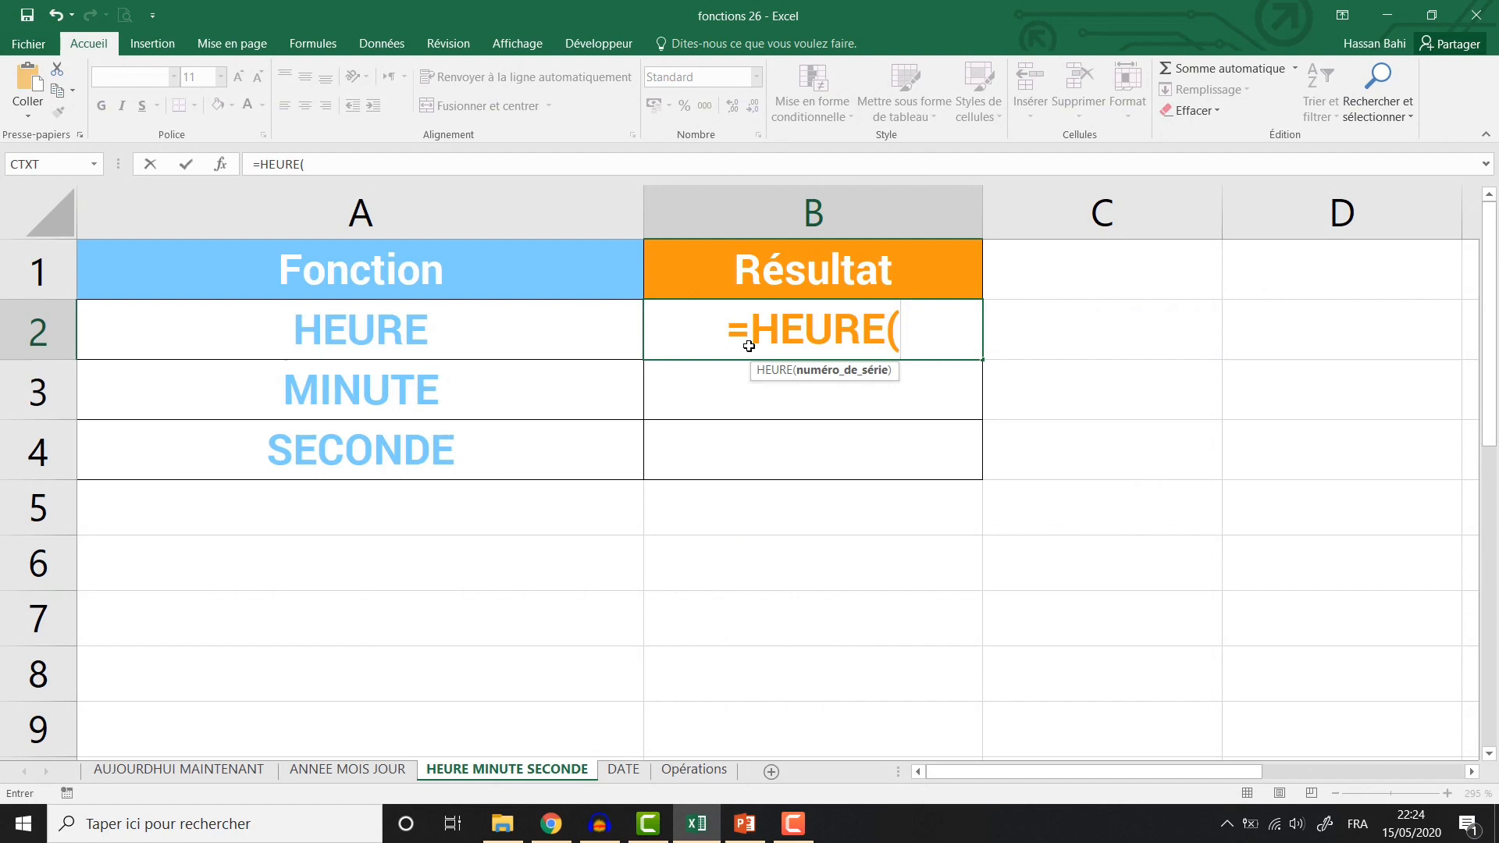
{"action": "type", "text": "m"}
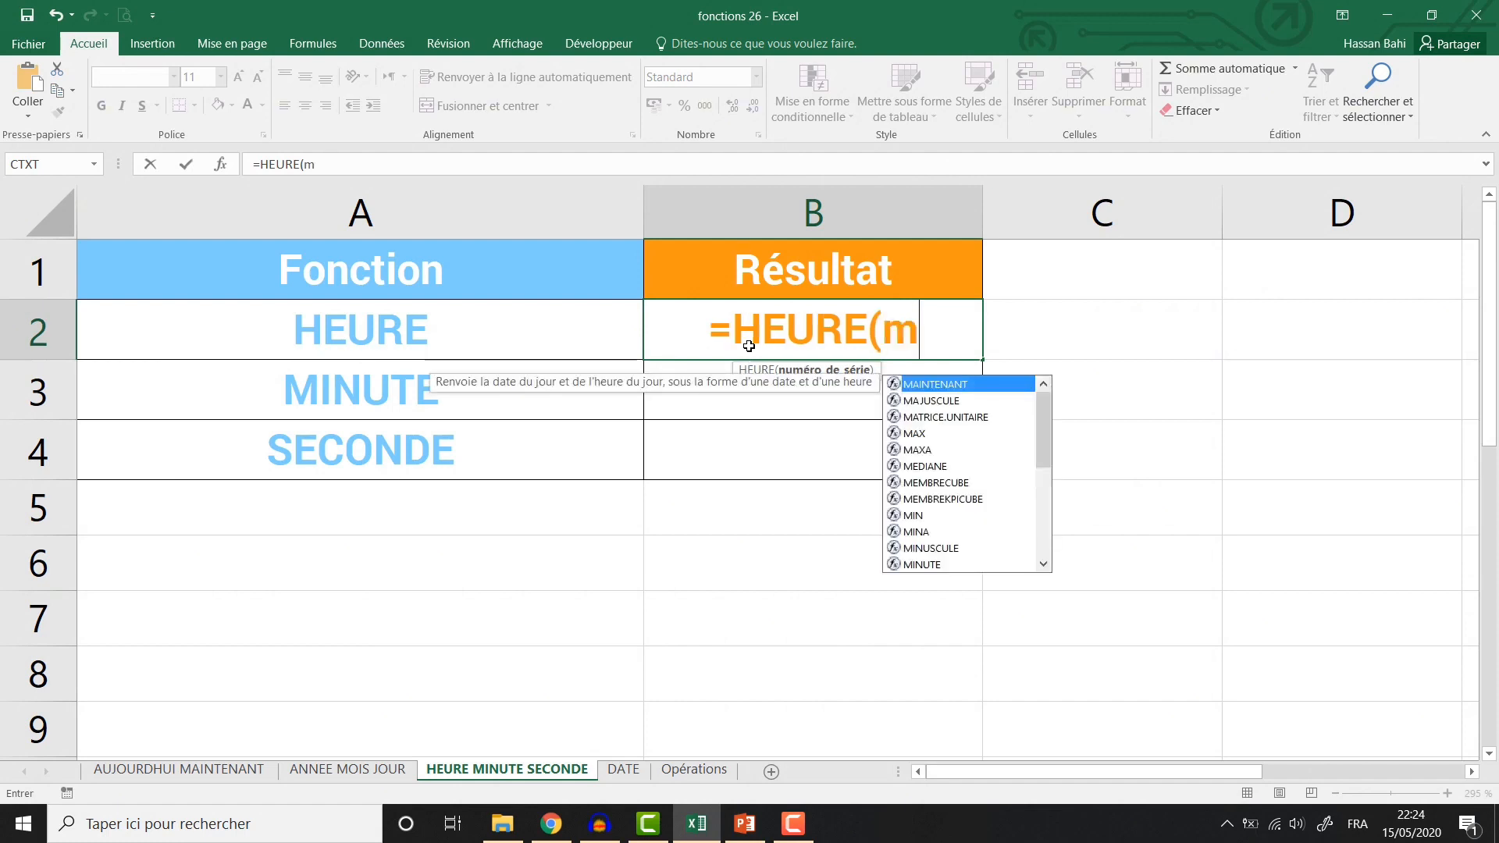
{"action": "key", "text": "Tab"}
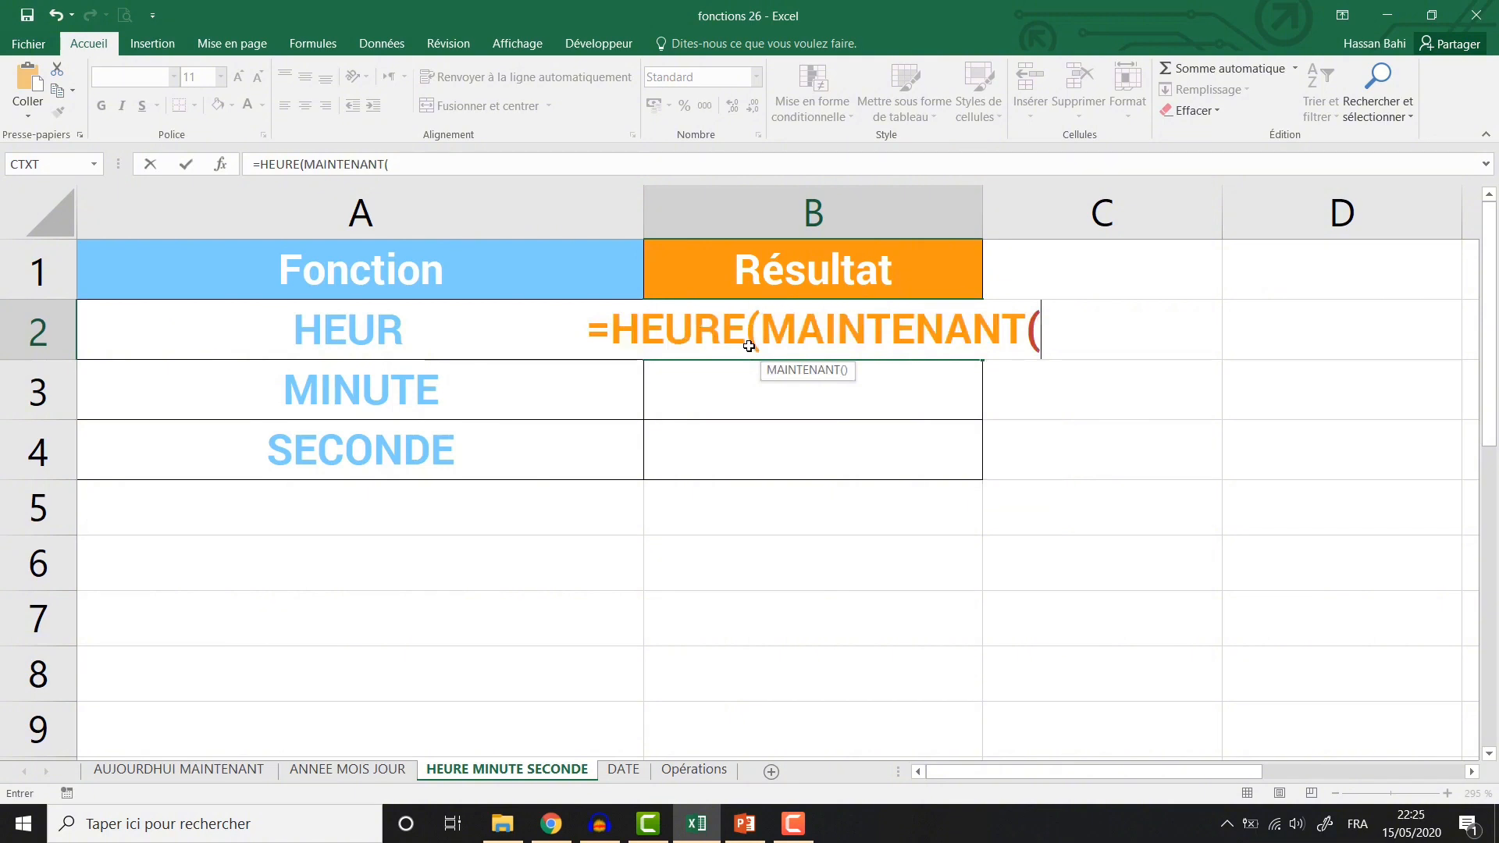
{"action": "type", "text": "))"}
{"action": "key", "text": "Return"}
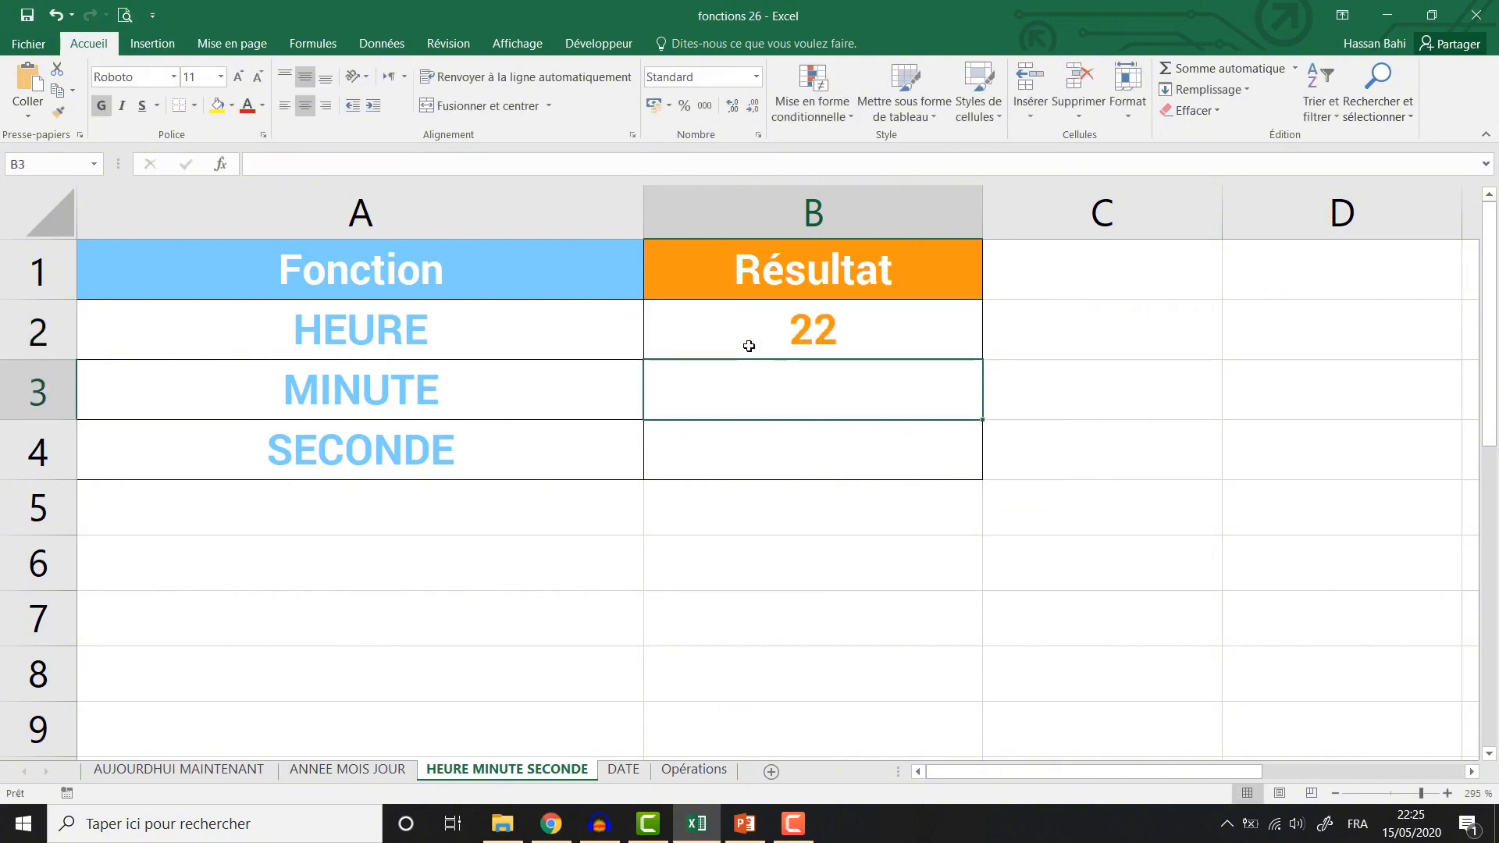
Enter =MINUTE(MAINTENANT()) in B3 to return the current minute
{"action": "type", "text": "=m"}
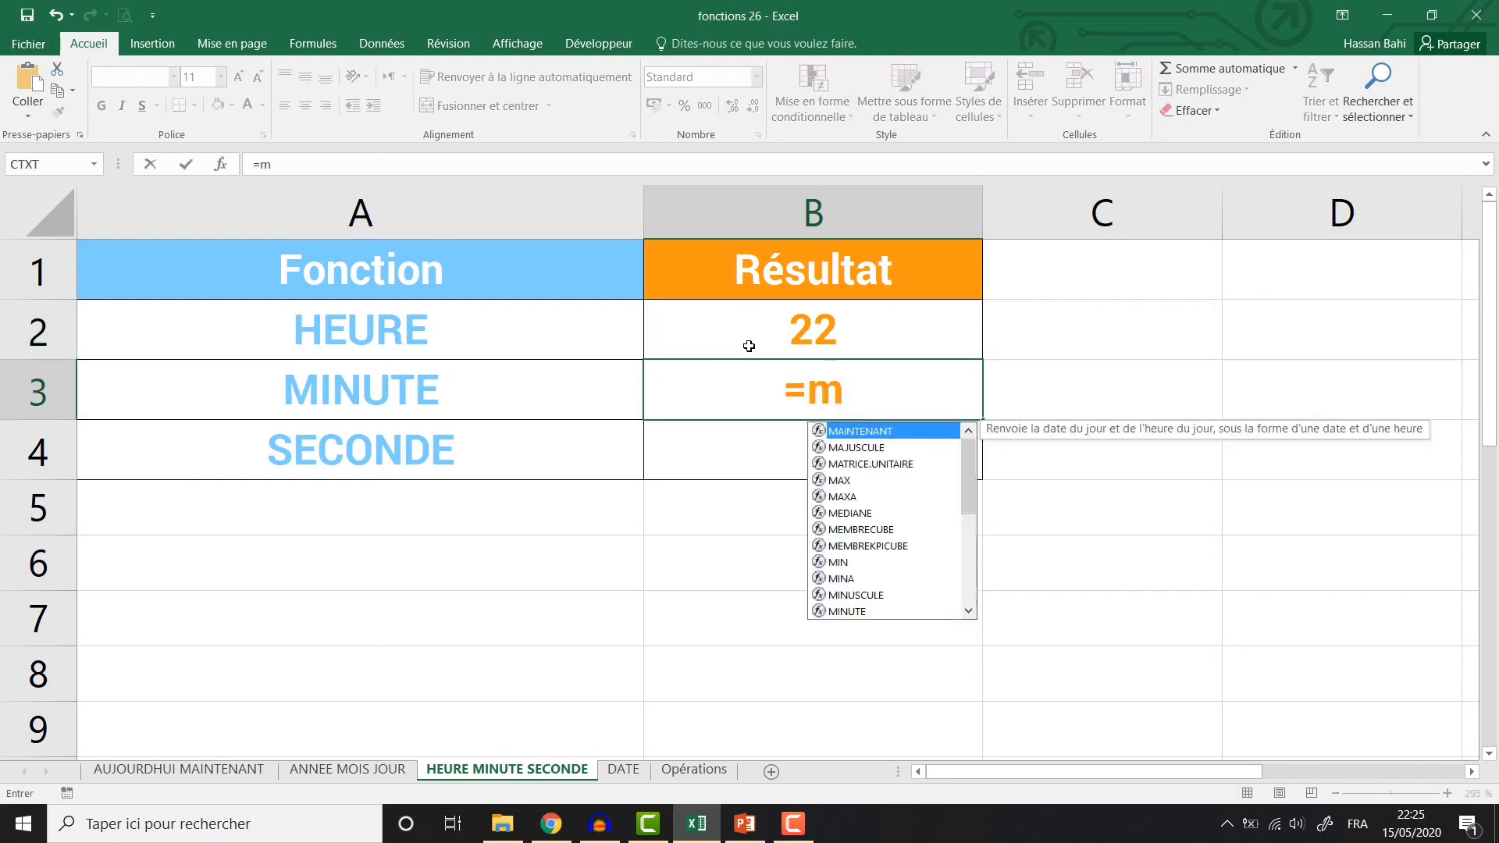
{"action": "type", "text": "i"}
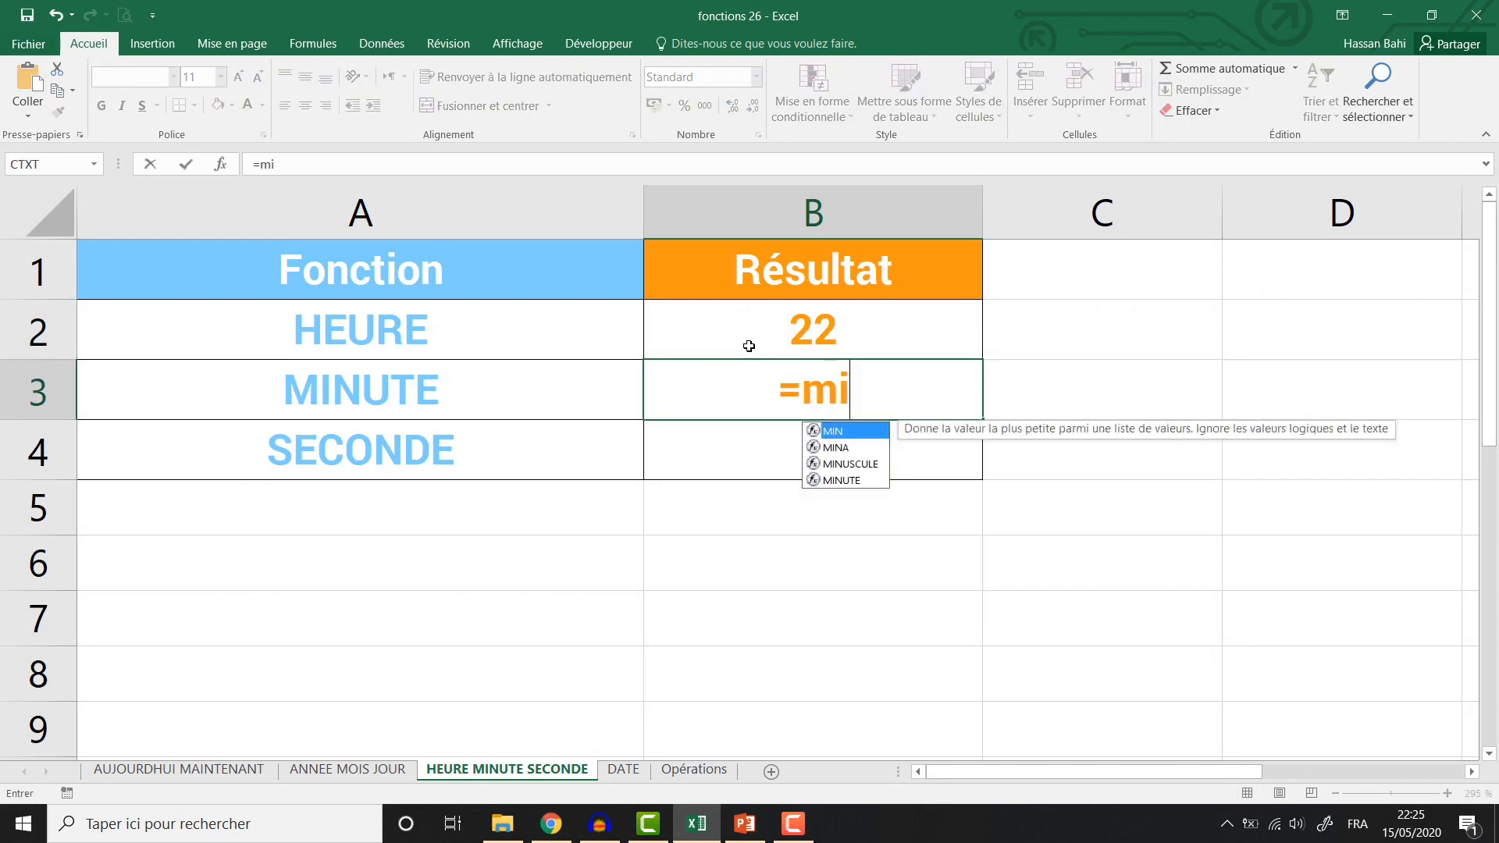
{"action": "key", "text": "Down"}
{"action": "key", "text": "Down"}
{"action": "key", "text": "Down"}
{"action": "key", "text": "Tab"}
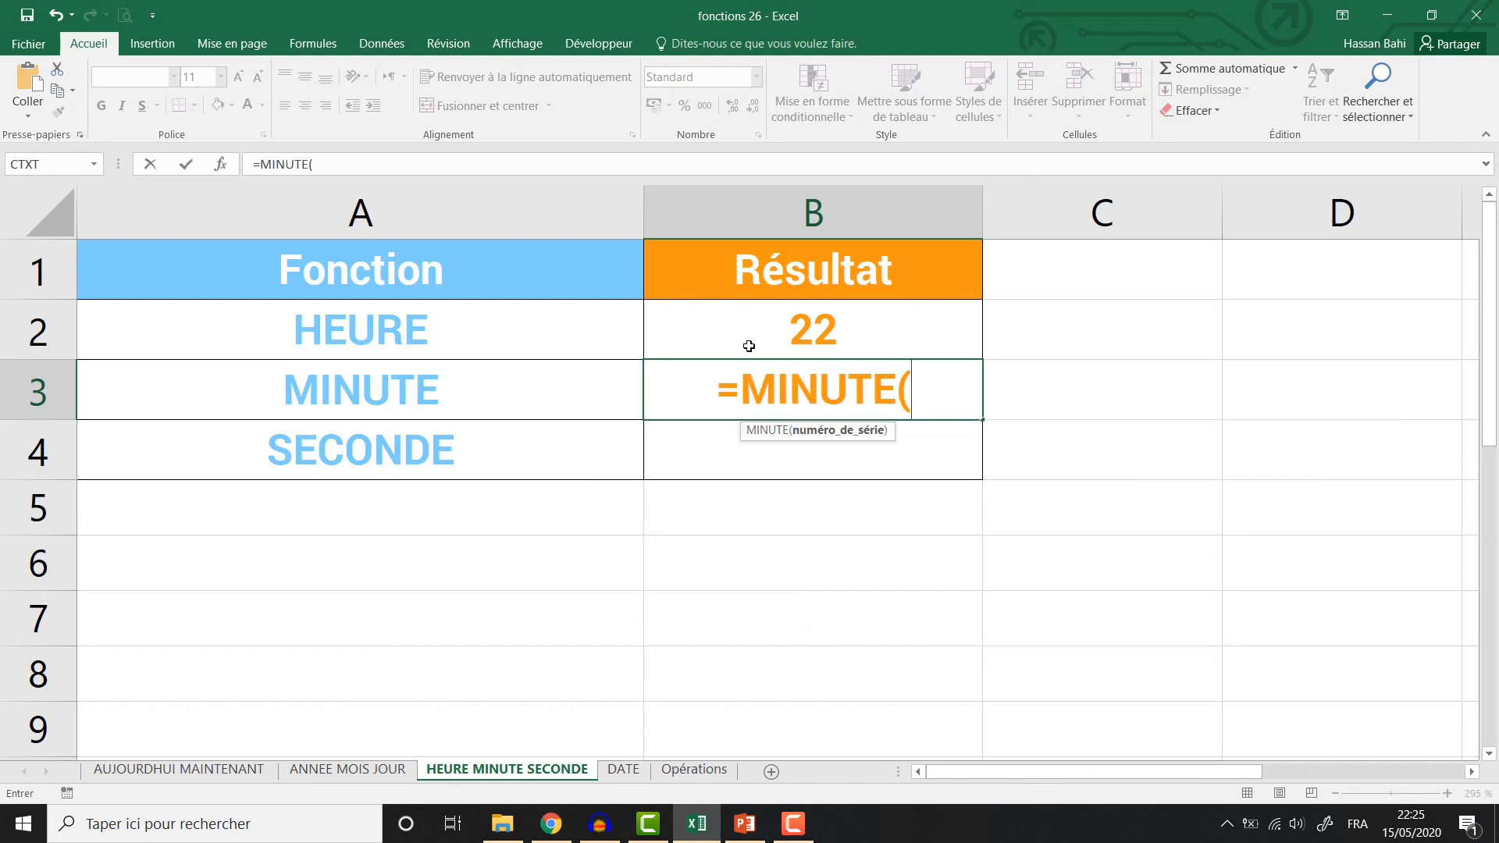
{"action": "type", "text": "ma"}
{"action": "key", "text": "Tab"}
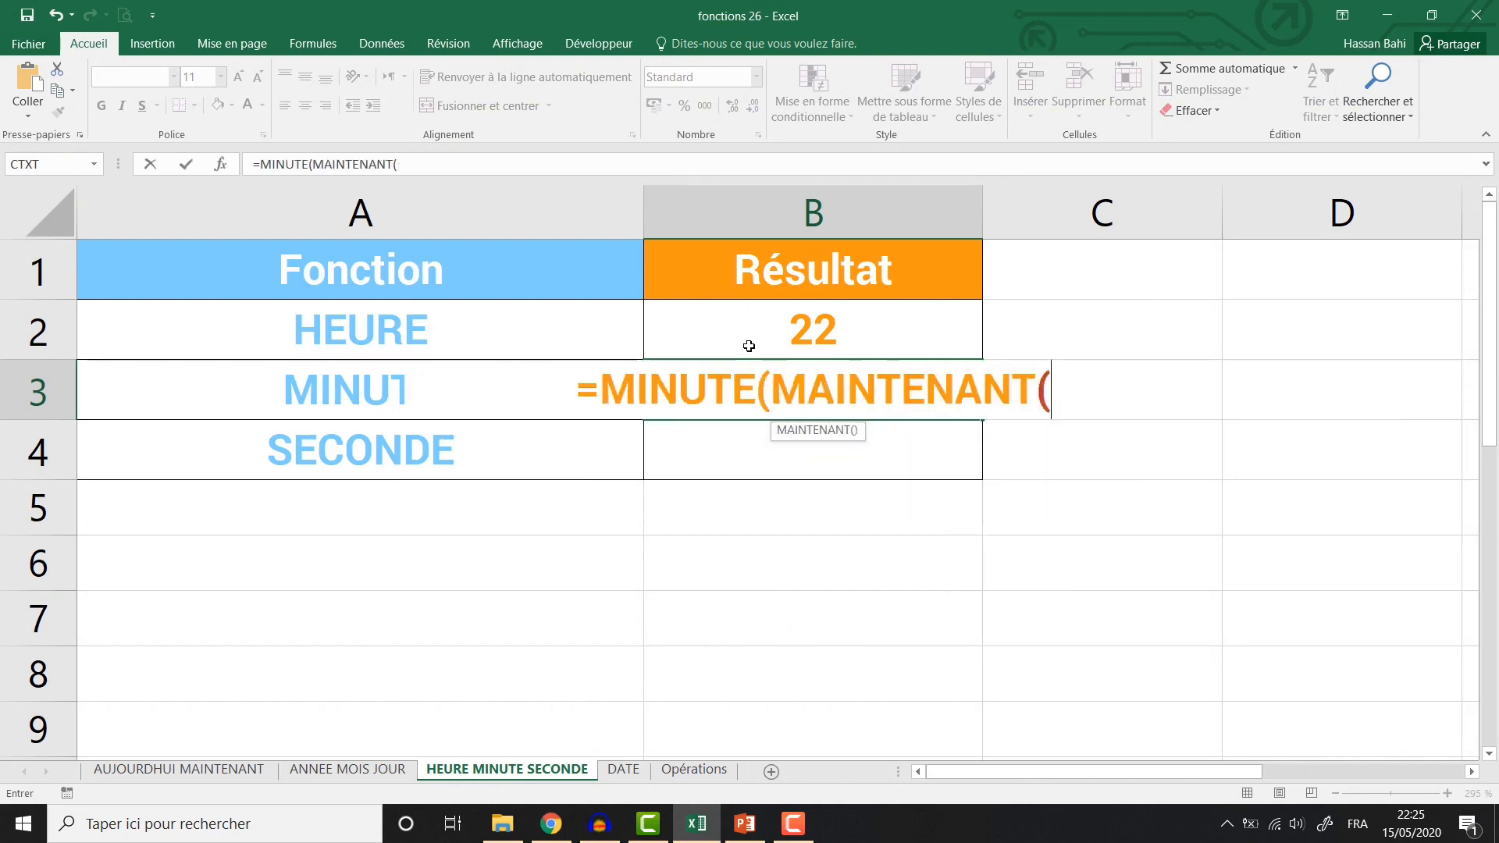
{"action": "type", "text": "))"}
{"action": "key", "text": "Return"}
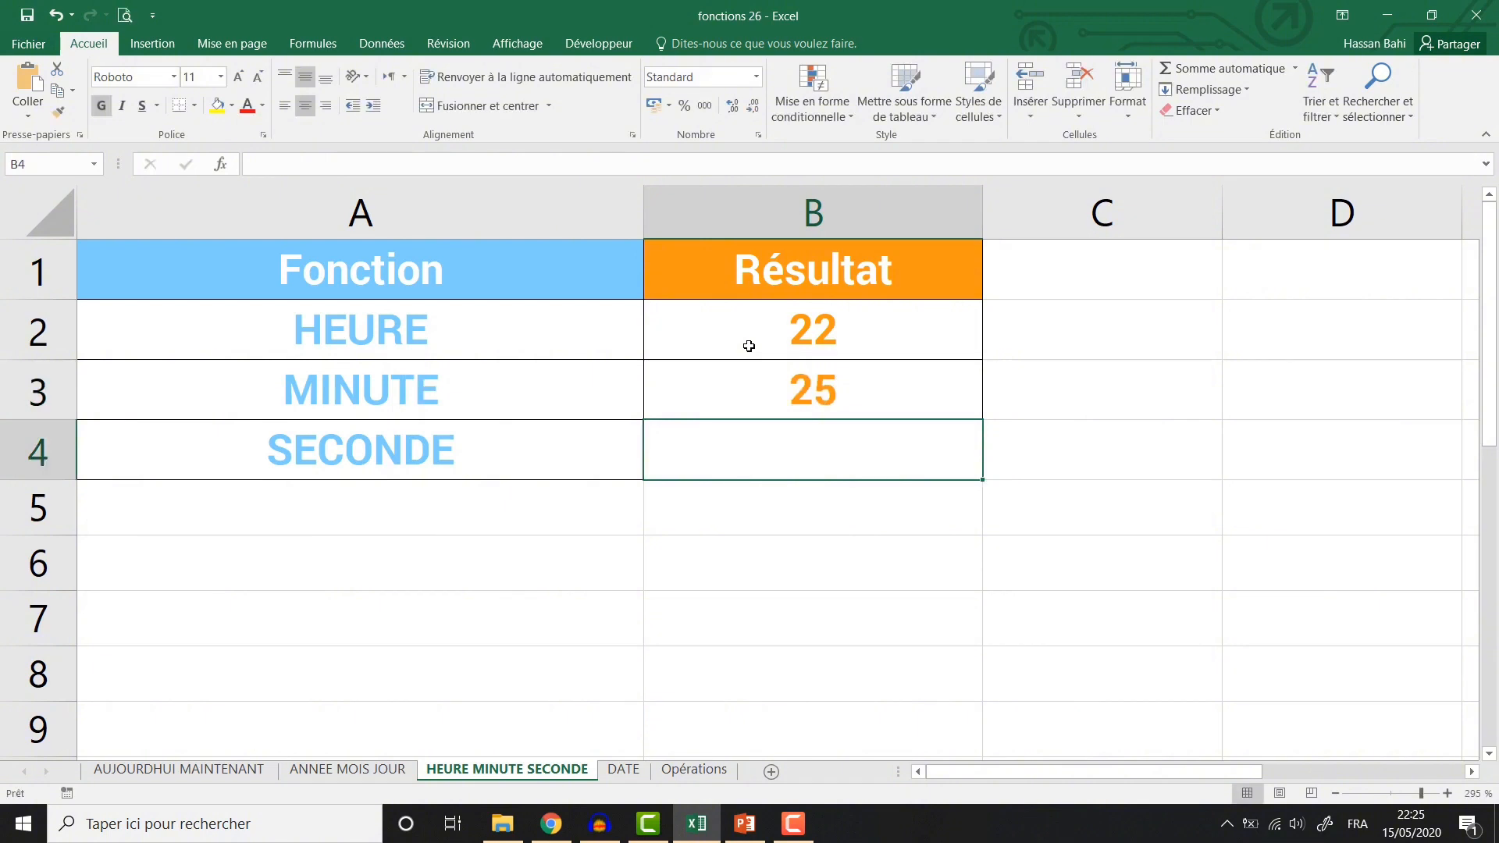
Enter =SECONDE(MAINTENANT()) in B4 to return the current second
{"action": "type", "text": "="}
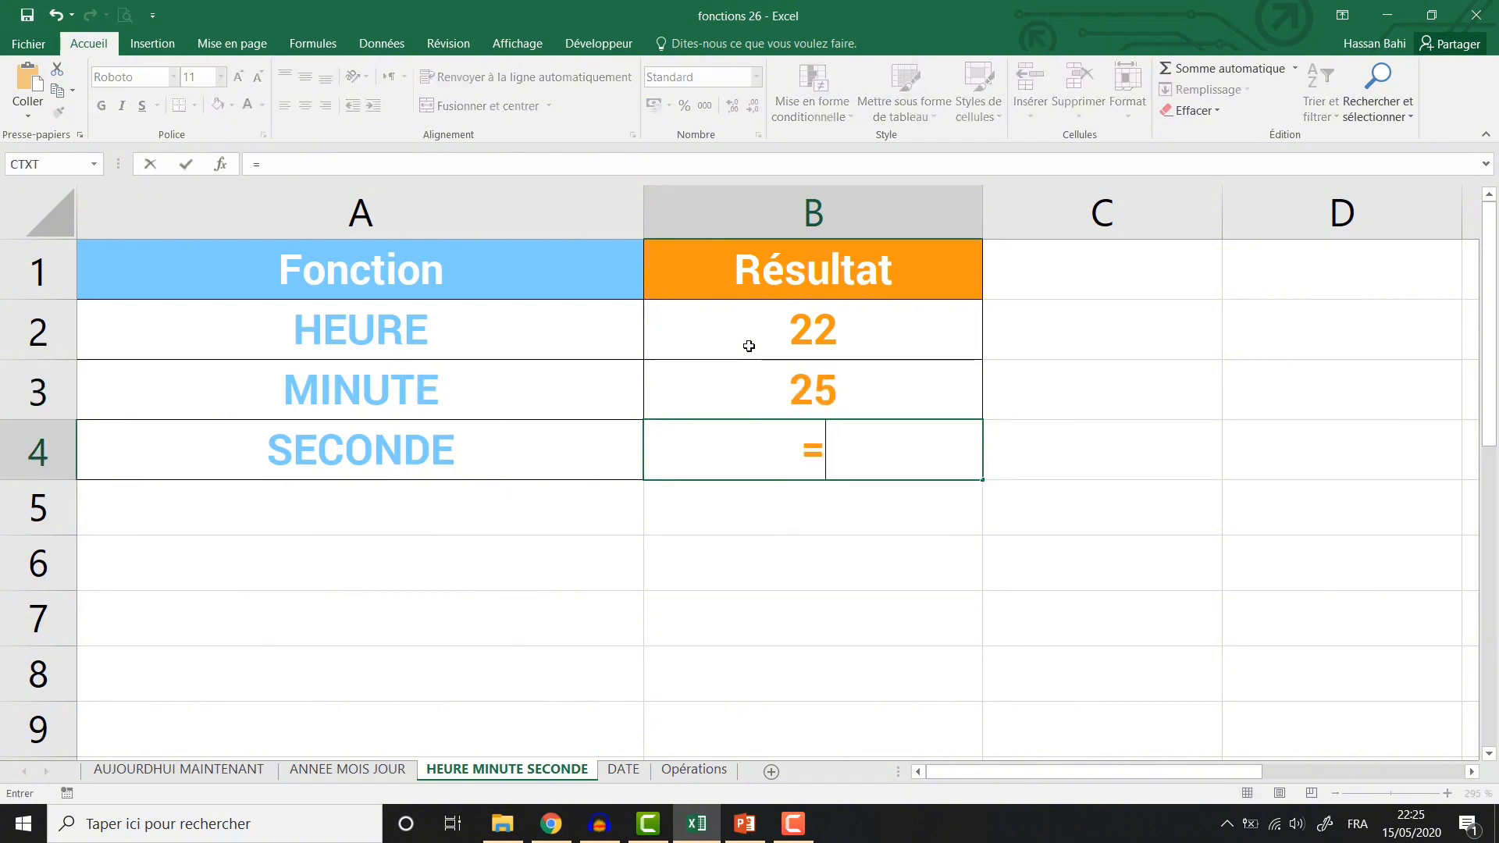
{"action": "type", "text": "se"}
{"action": "key", "text": "Down"}
{"action": "key", "text": "Down"}
{"action": "key", "text": "Tab"}
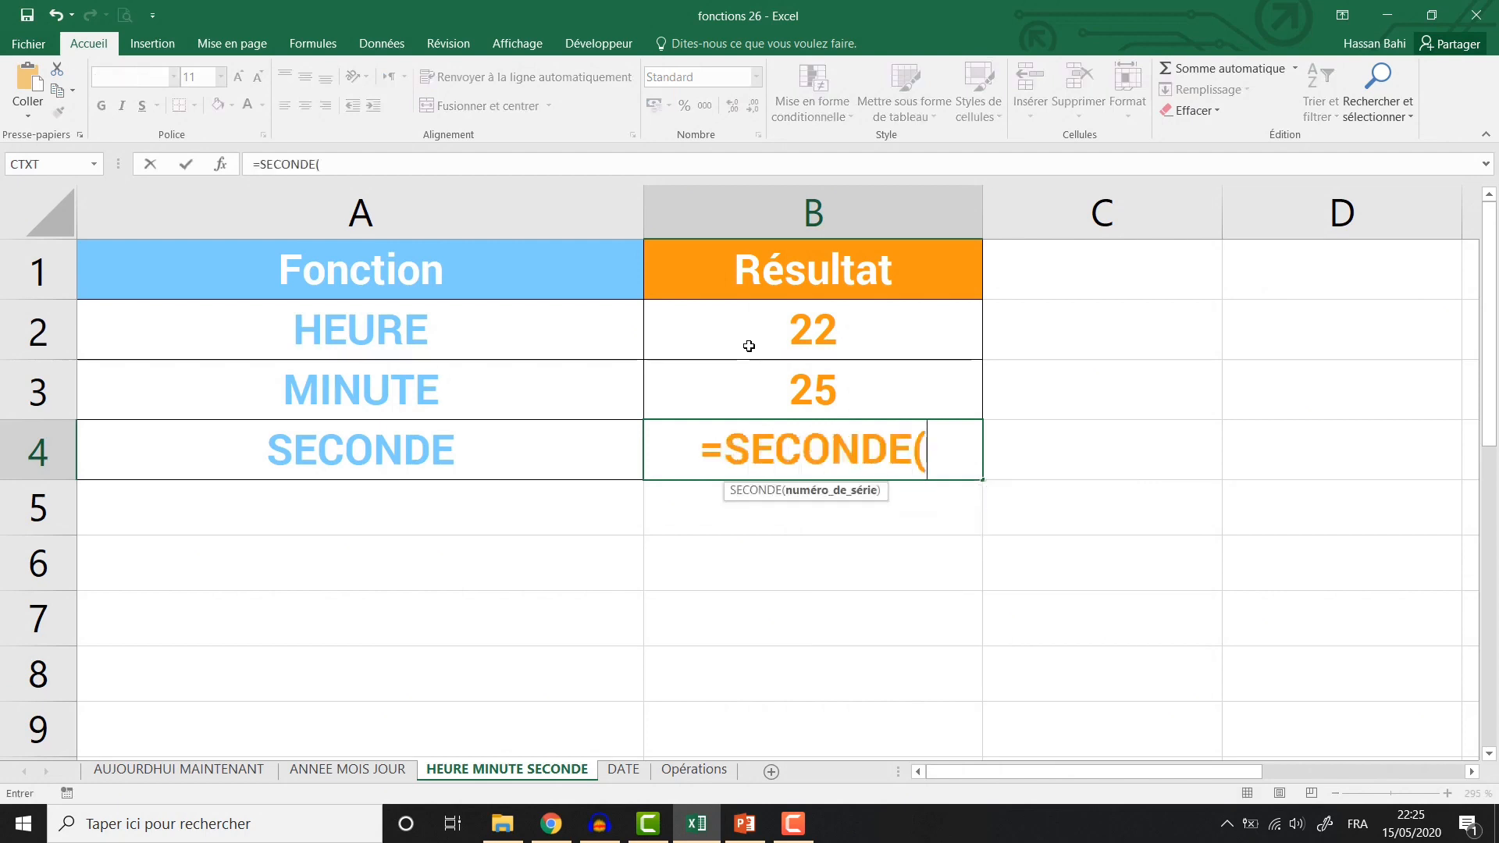
{"action": "type", "text": "ma"}
{"action": "key", "text": "Tab"}
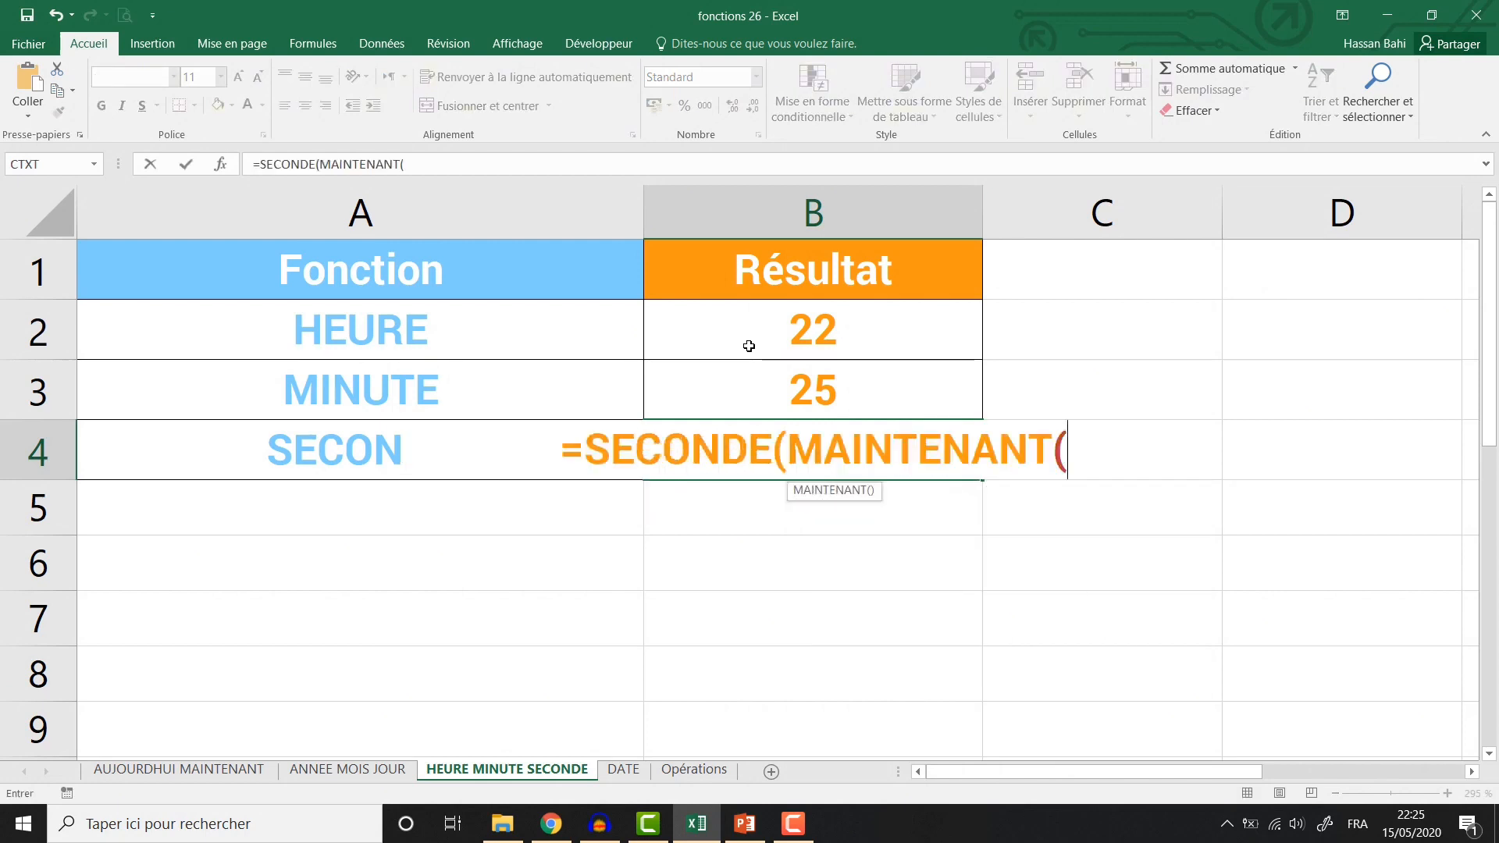
{"action": "type", "text": "))"}
{"action": "key", "text": "Return"}
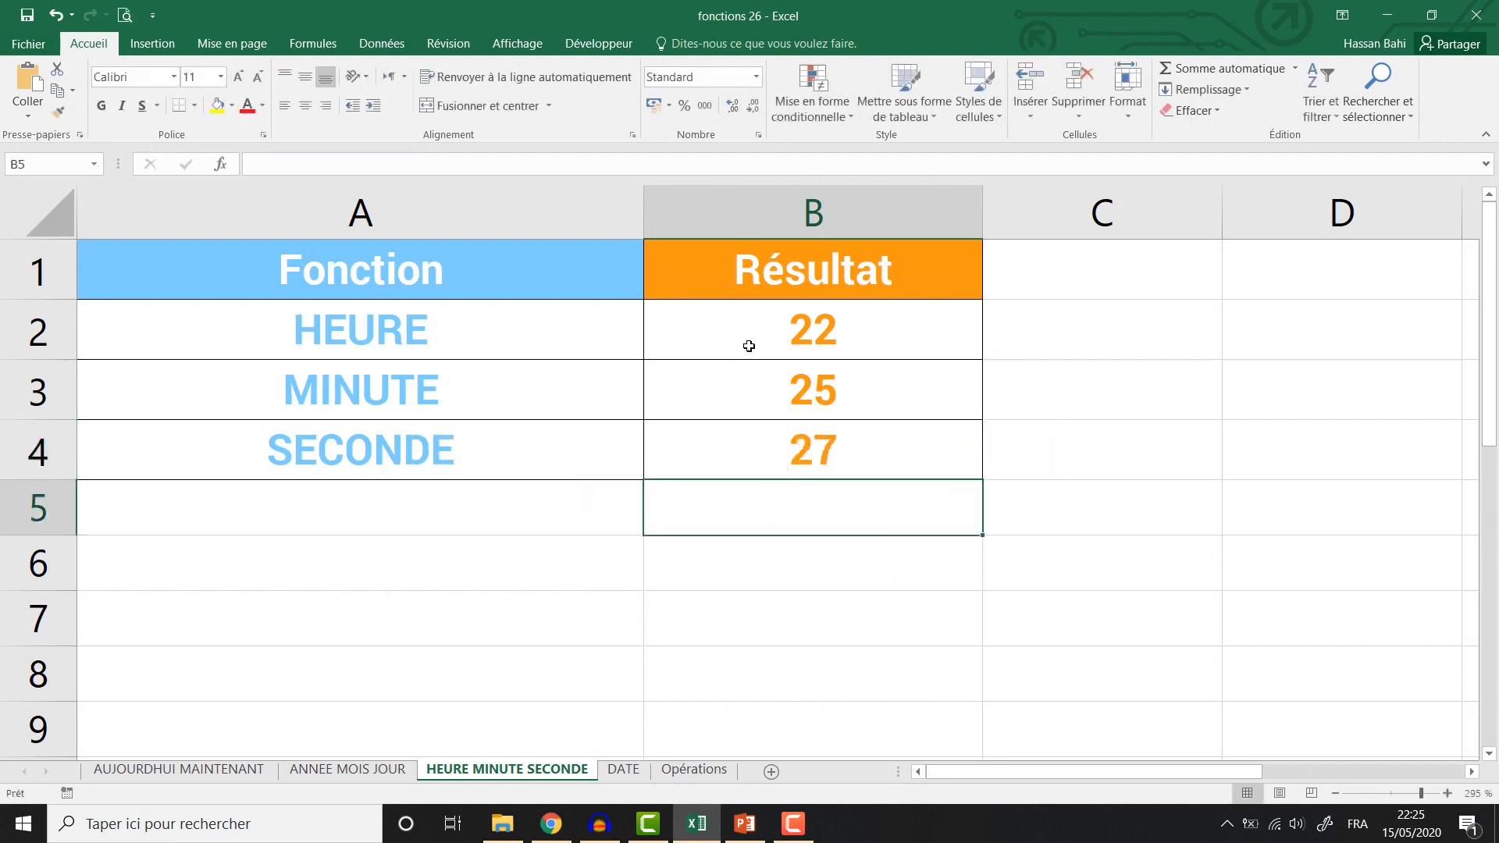
{"action": "left_click", "coordinate": [758, 339]}
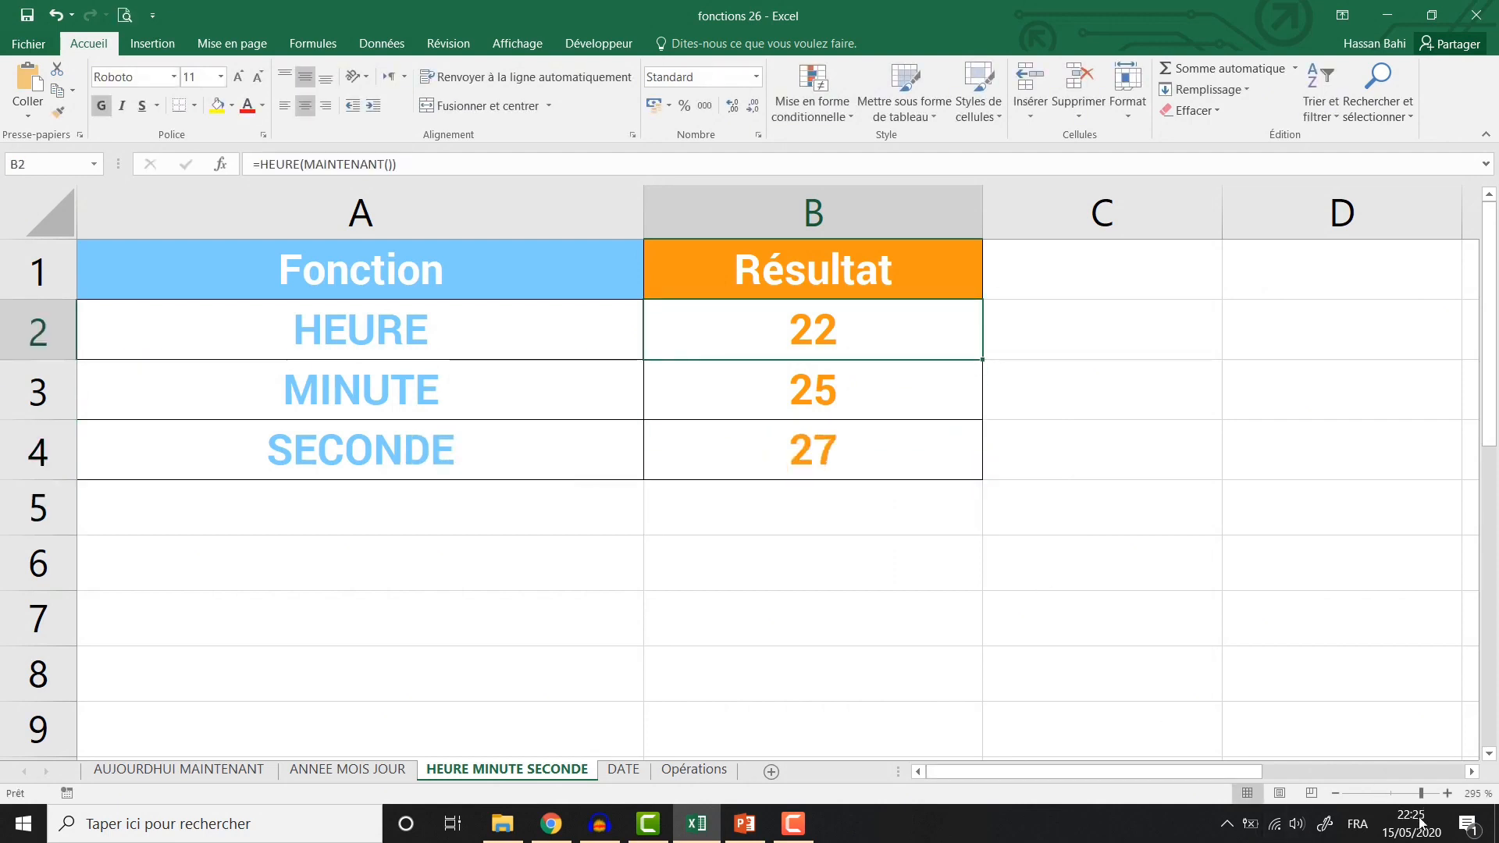
Compare the hour, minute and second results in B2:B4 with the system clock
{"action": "left_click", "coordinate": [1378, 824]}
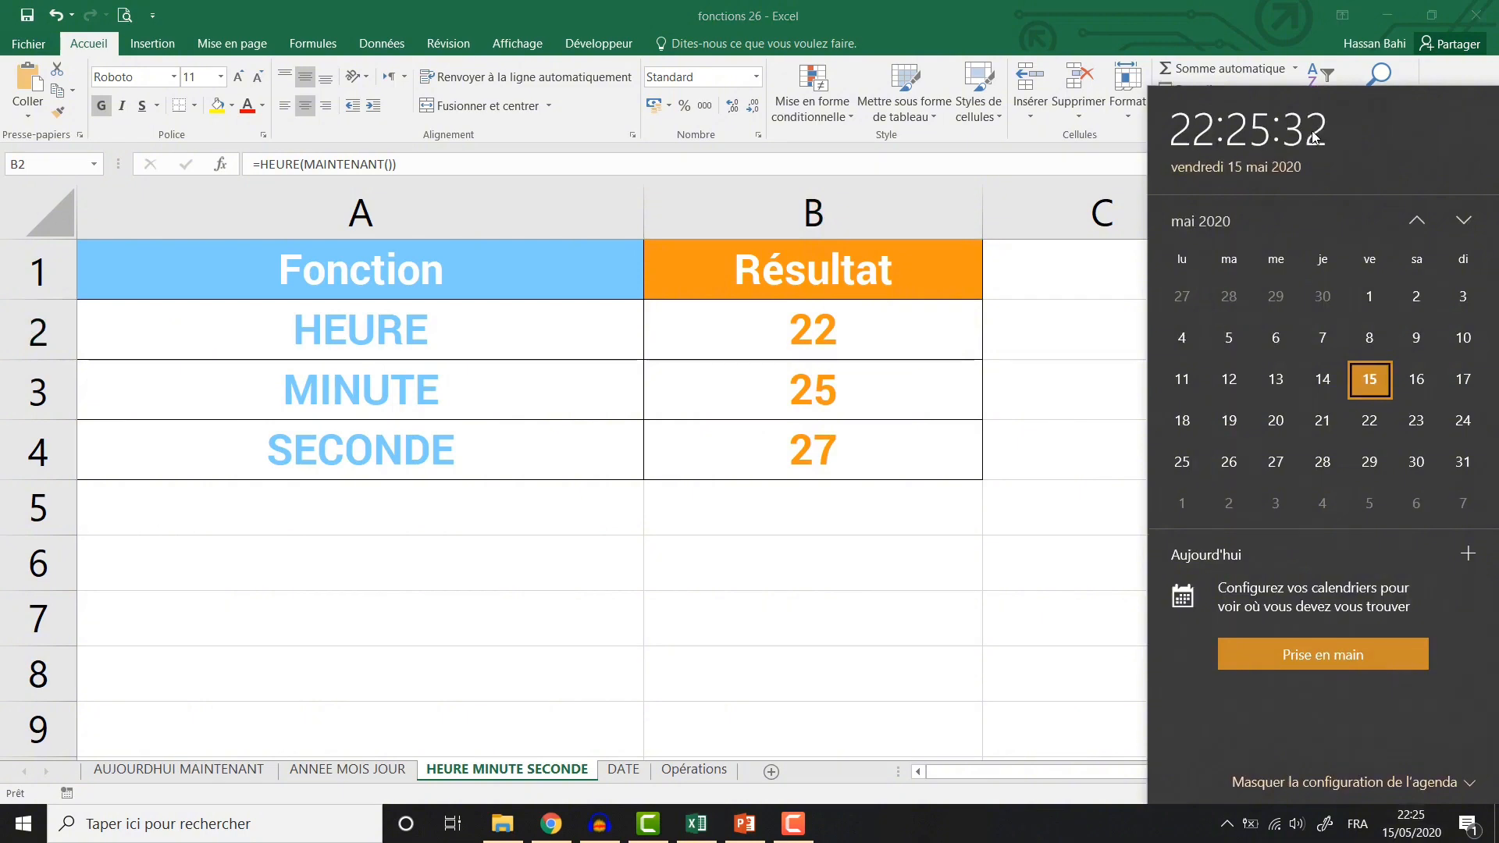
{"action": "left_click", "coordinate": [824, 452]}
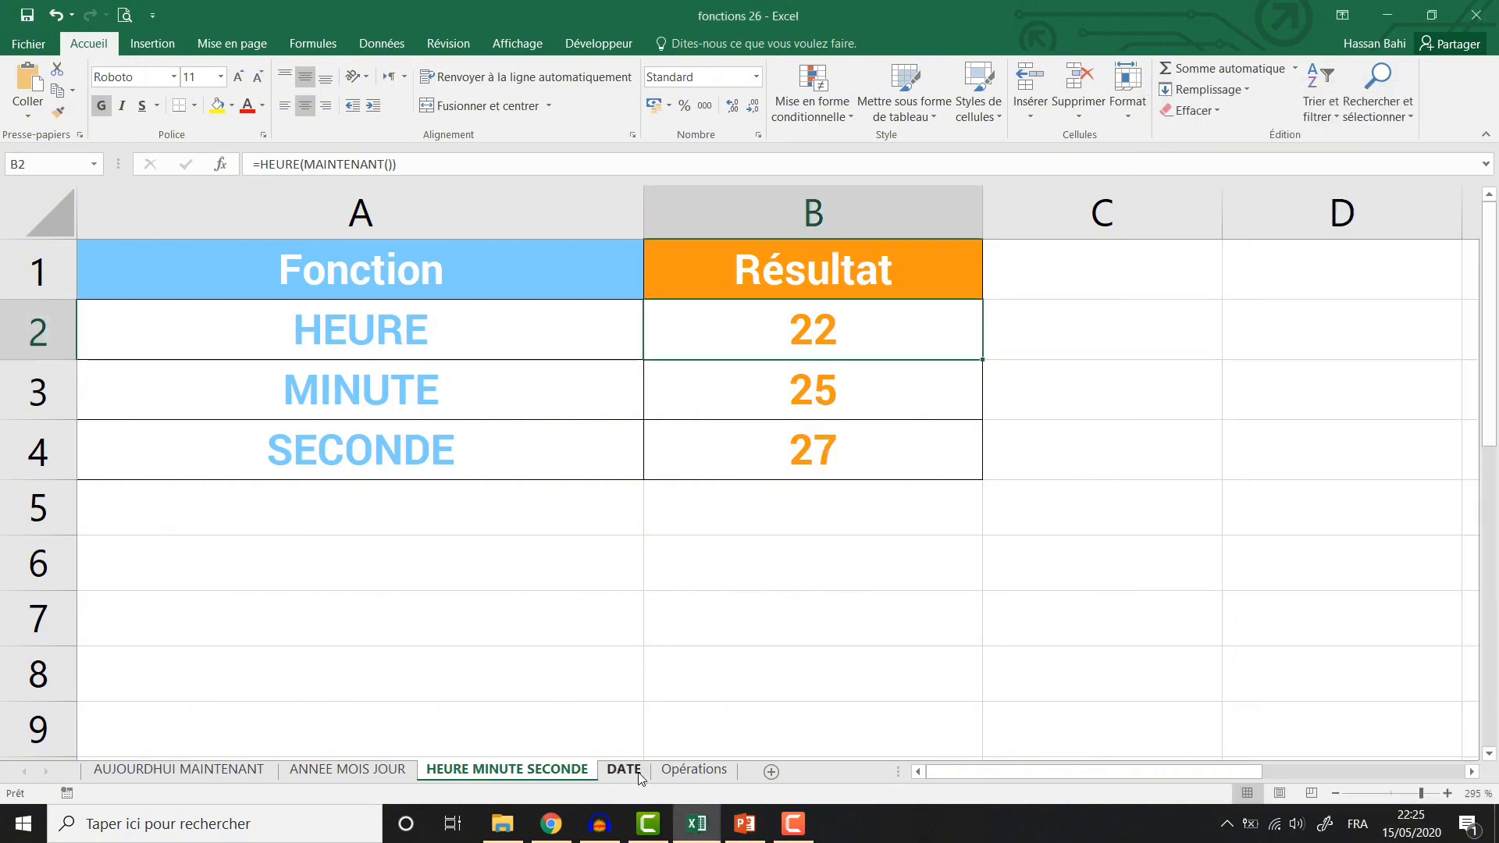
On the DATE sheet, enter =DATE(B2;C2;D2) in E2 and fill the formula down the Date de naissance column to E10
{"action": "left_click", "coordinate": [623, 770]}
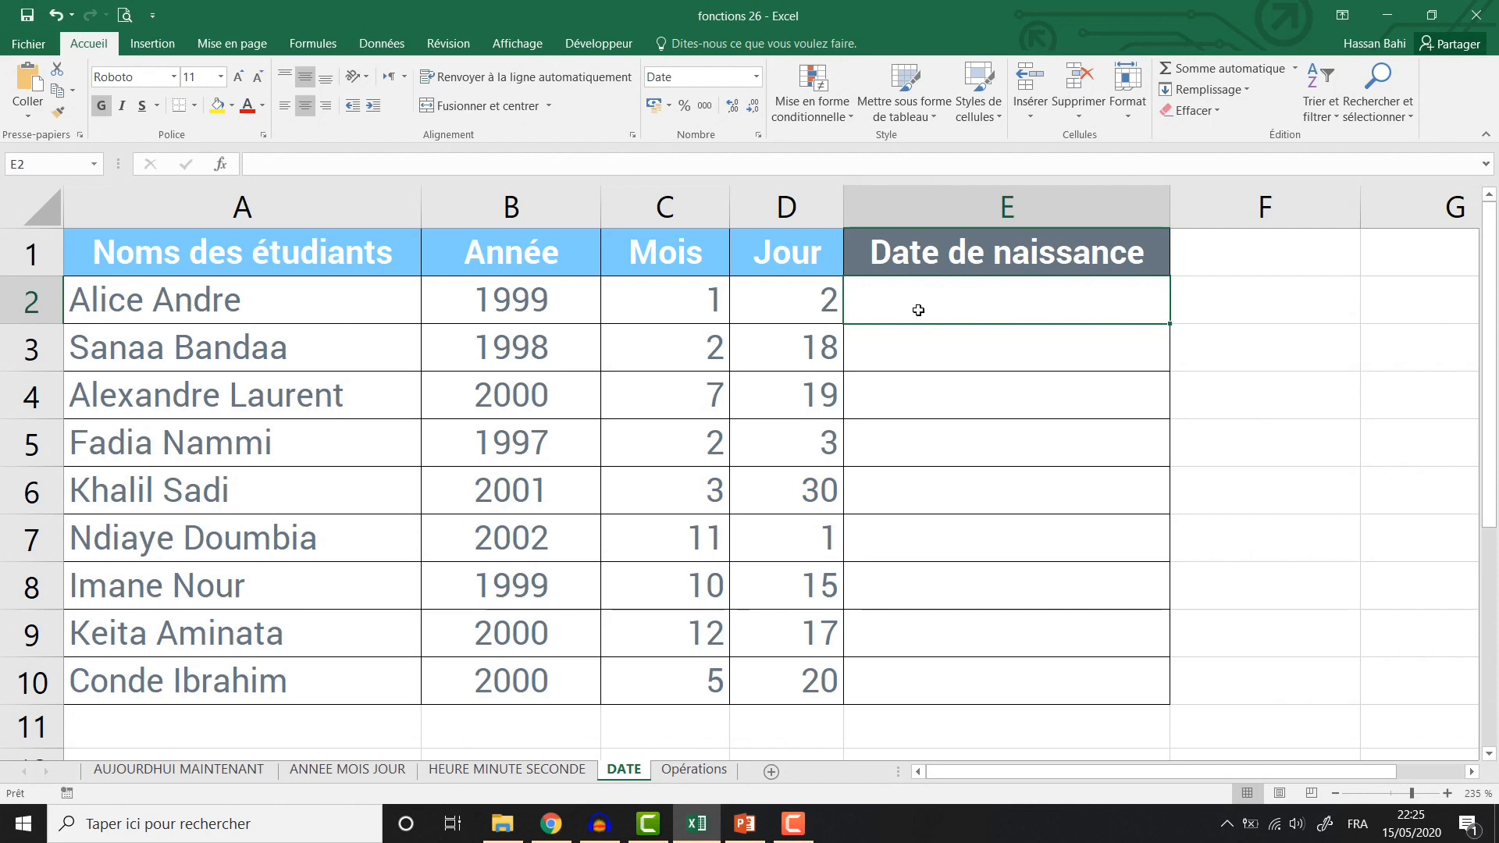
{"action": "type", "text": "=dat"}
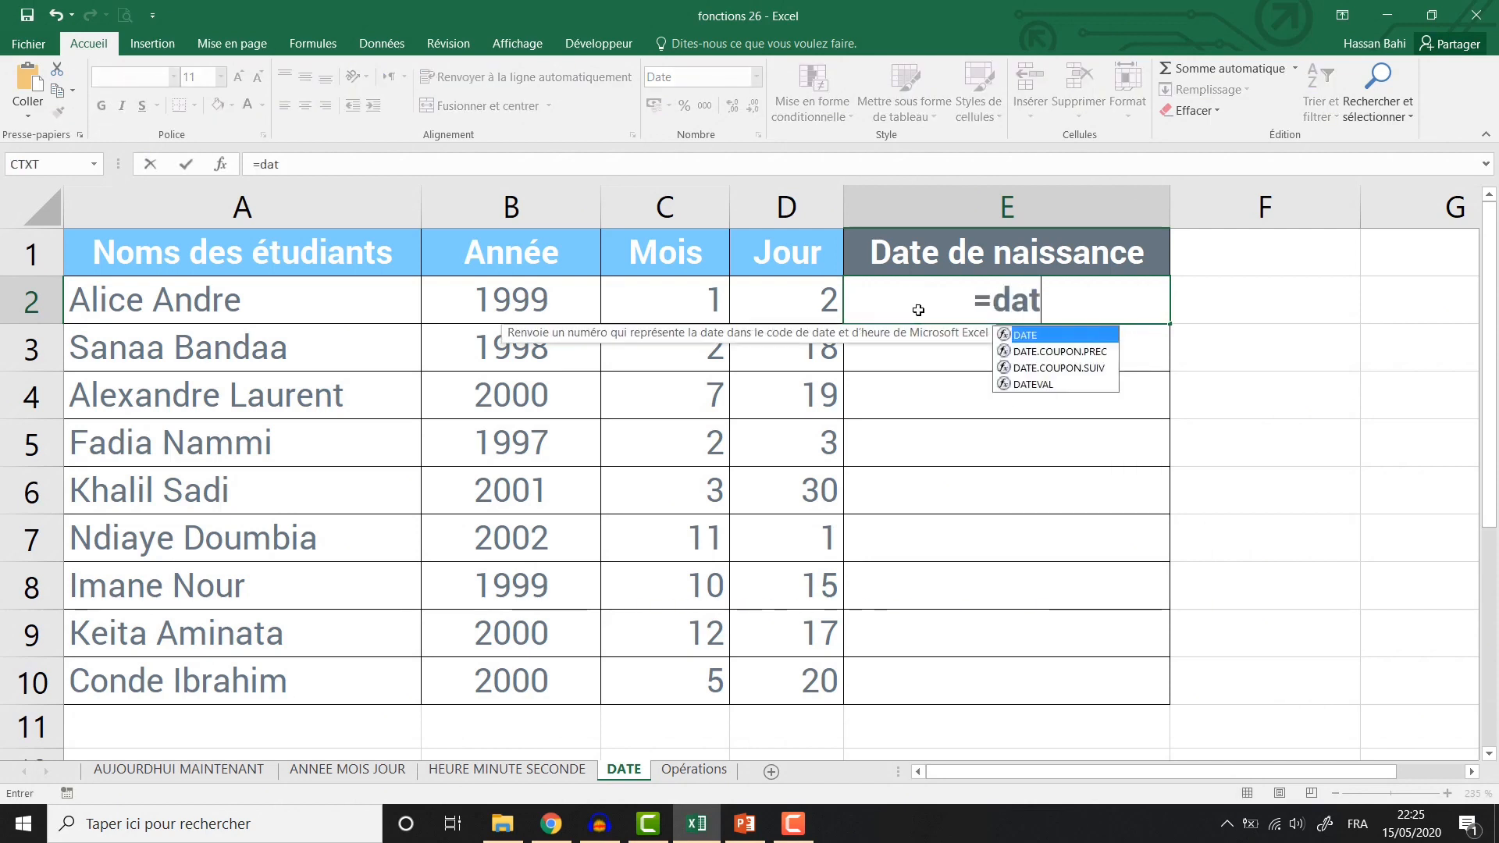
{"action": "key", "text": "Tab"}
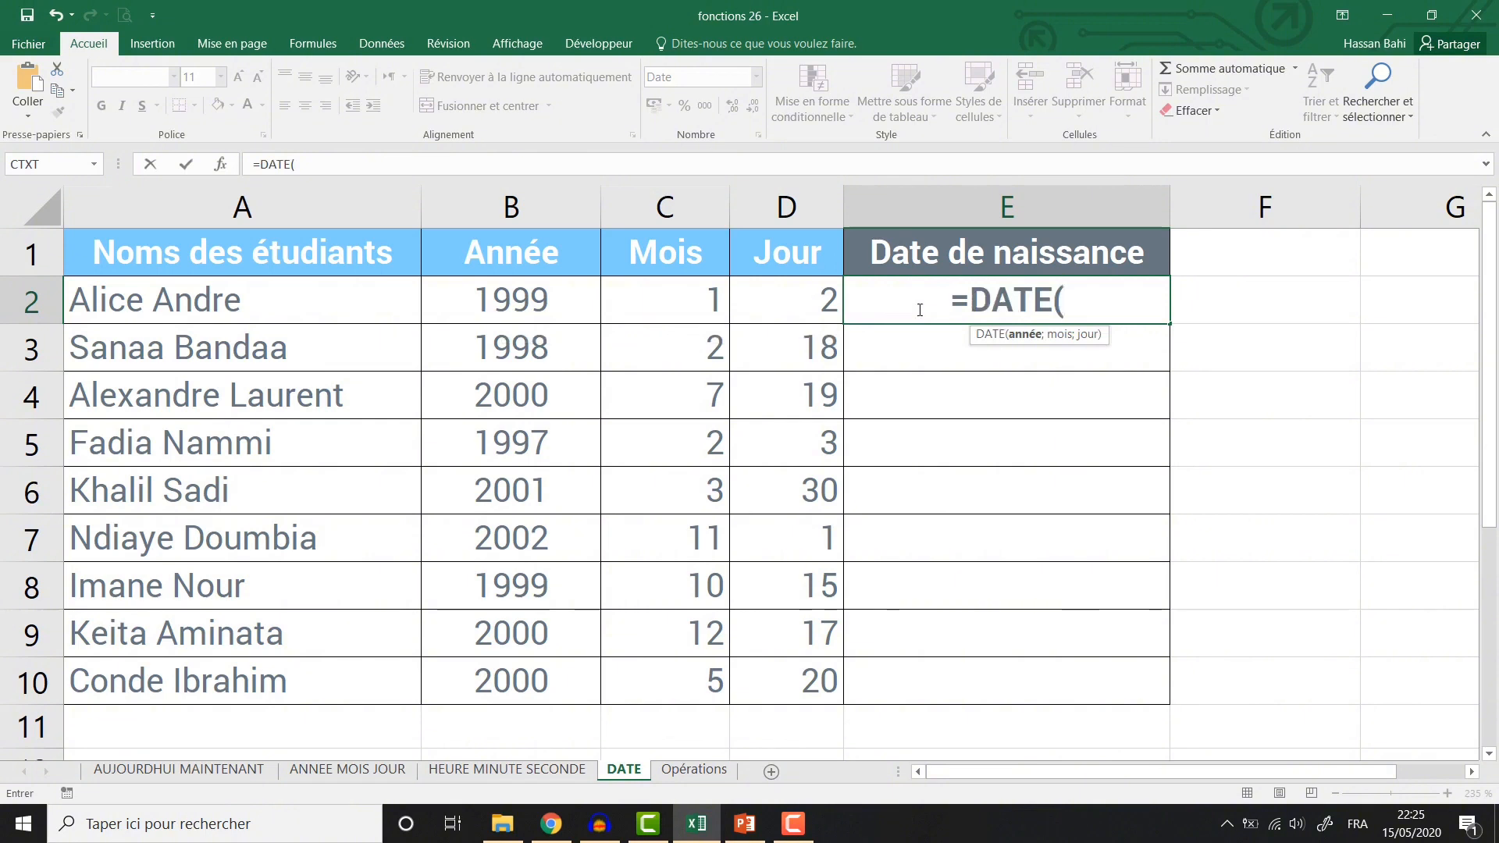
{"action": "left_click", "coordinate": [544, 305]}
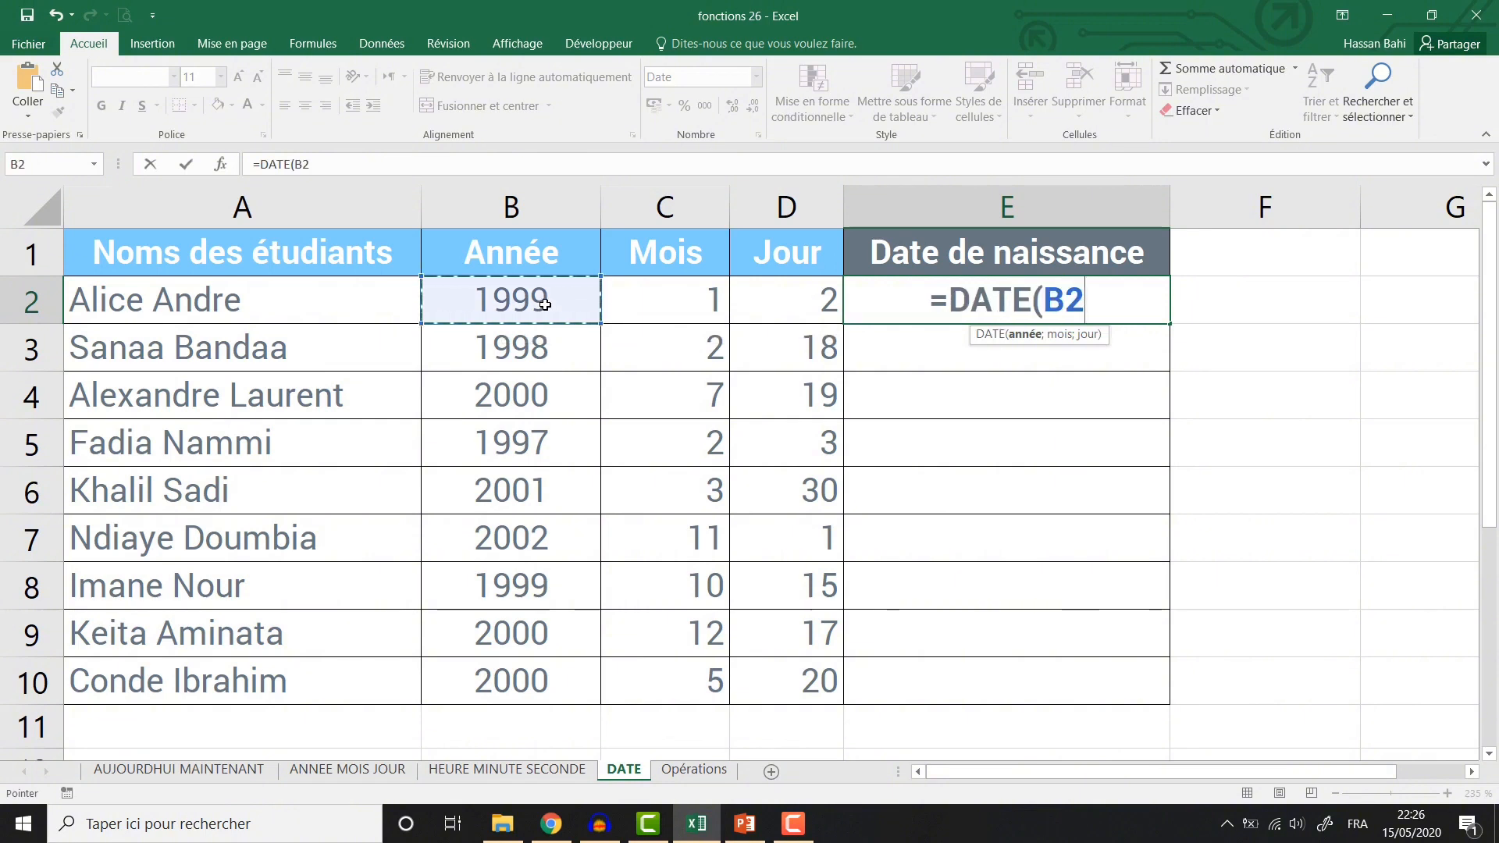
{"action": "type", "text": ";"}
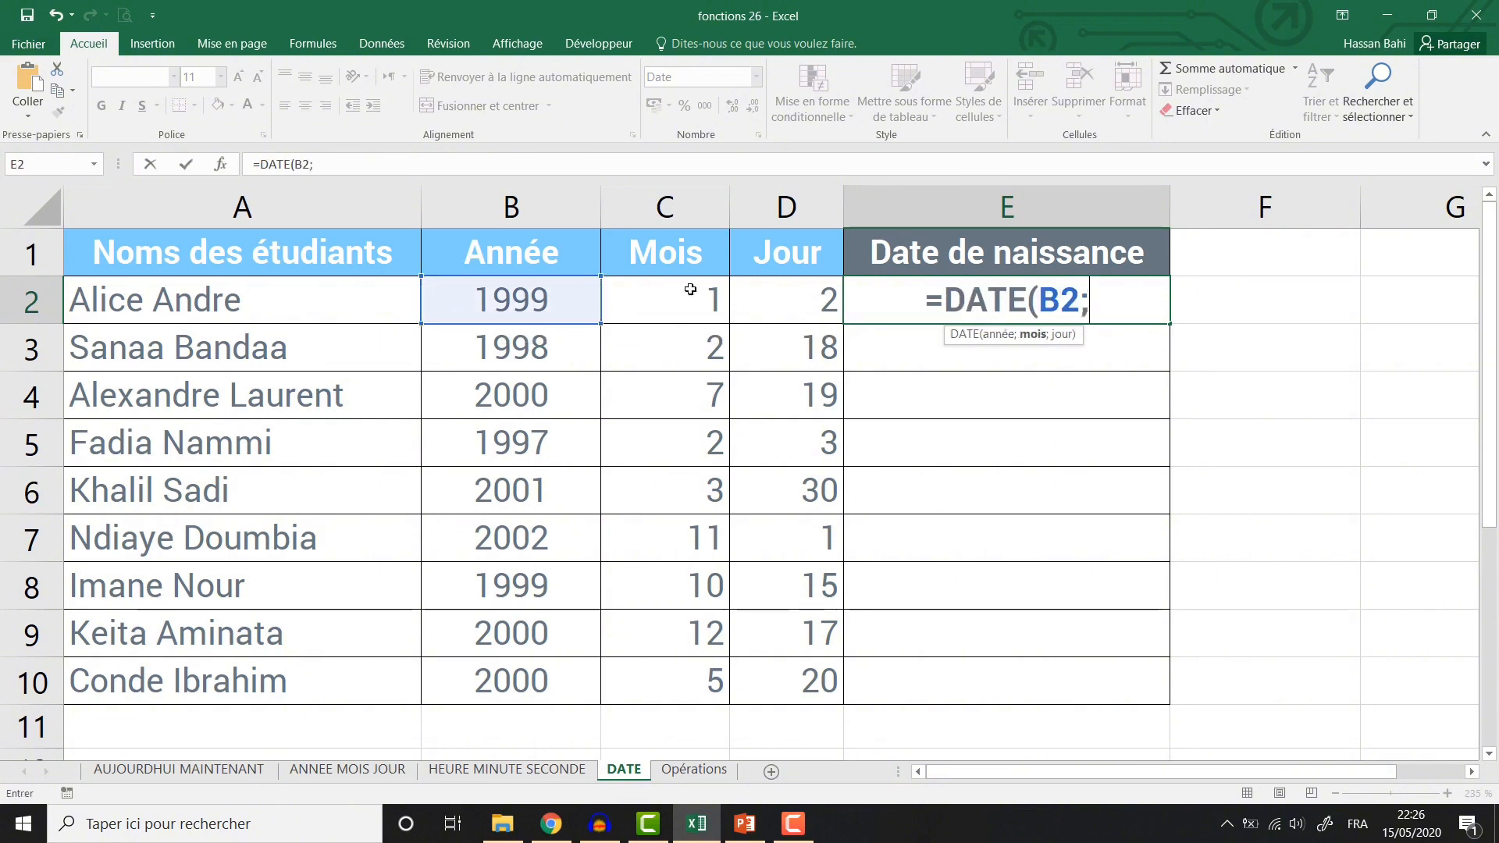
{"action": "left_click", "coordinate": [690, 290]}
{"action": "type", "text": ";"}
{"action": "left_click", "coordinate": [780, 294]}
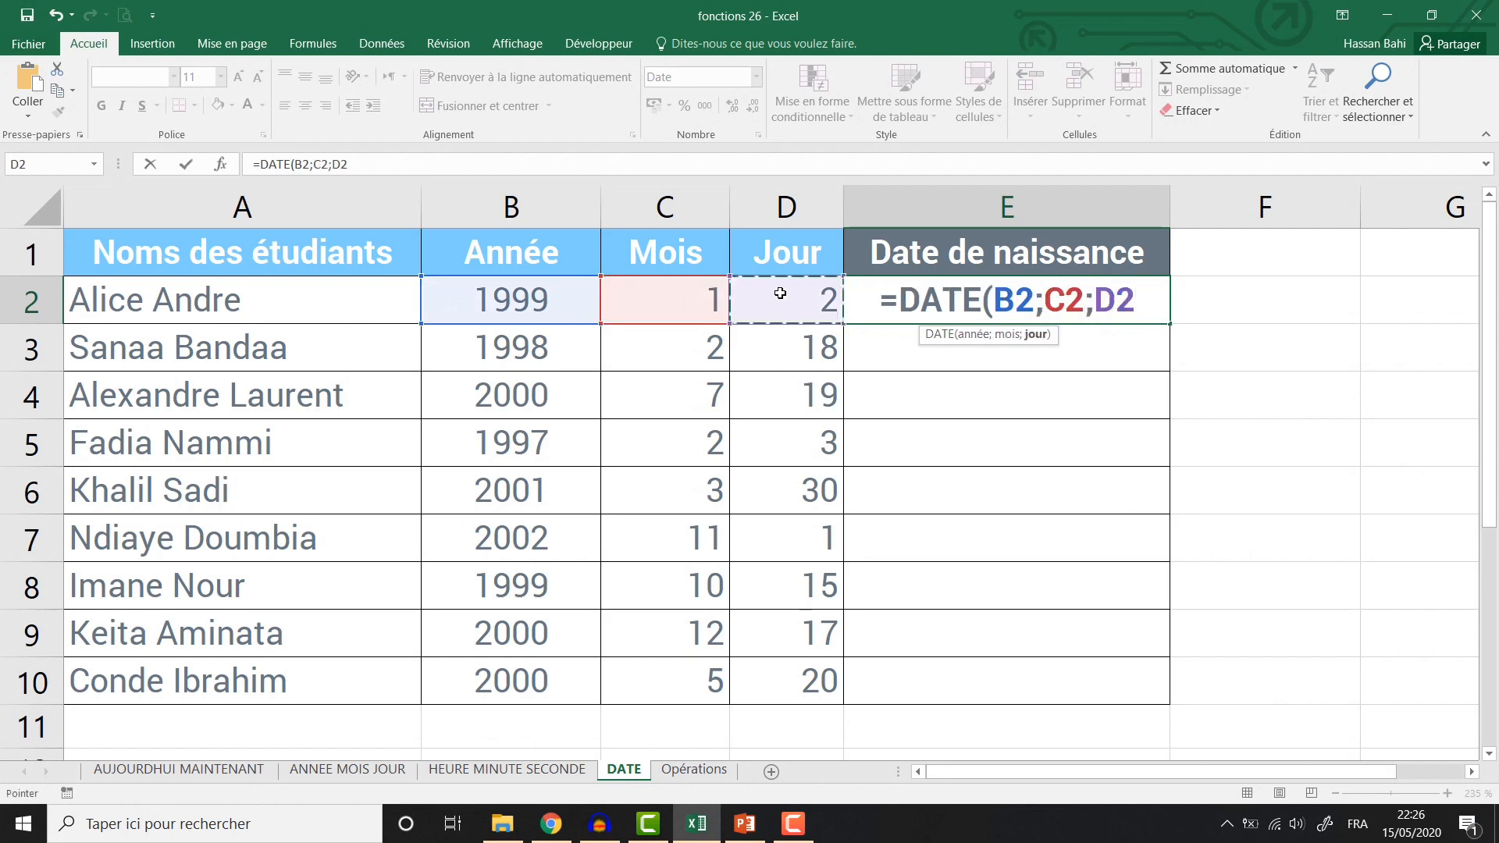
{"action": "key", "text": "Return"}
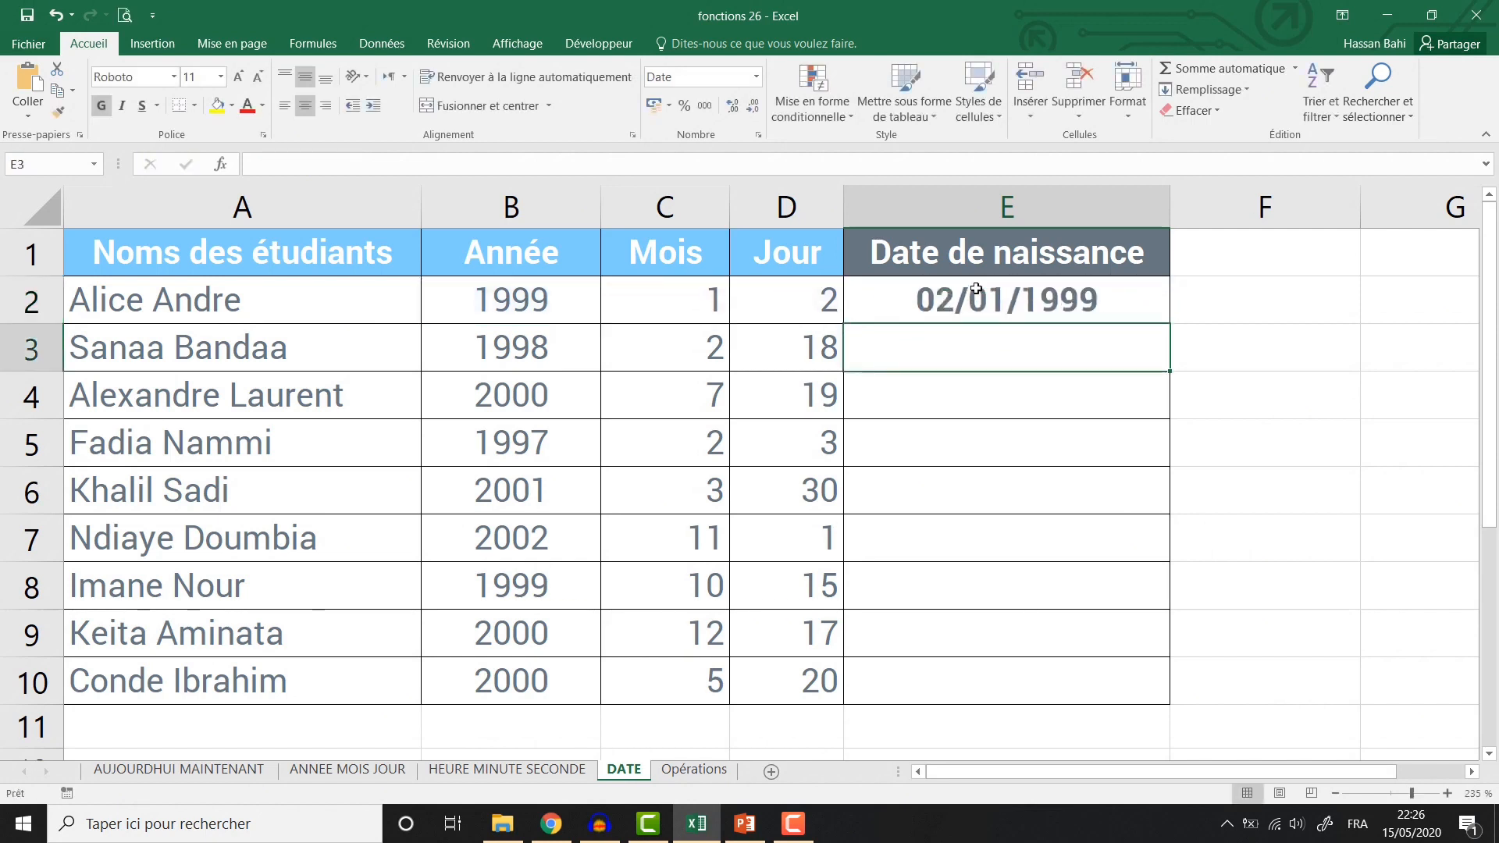
{"action": "left_click", "coordinate": [976, 289]}
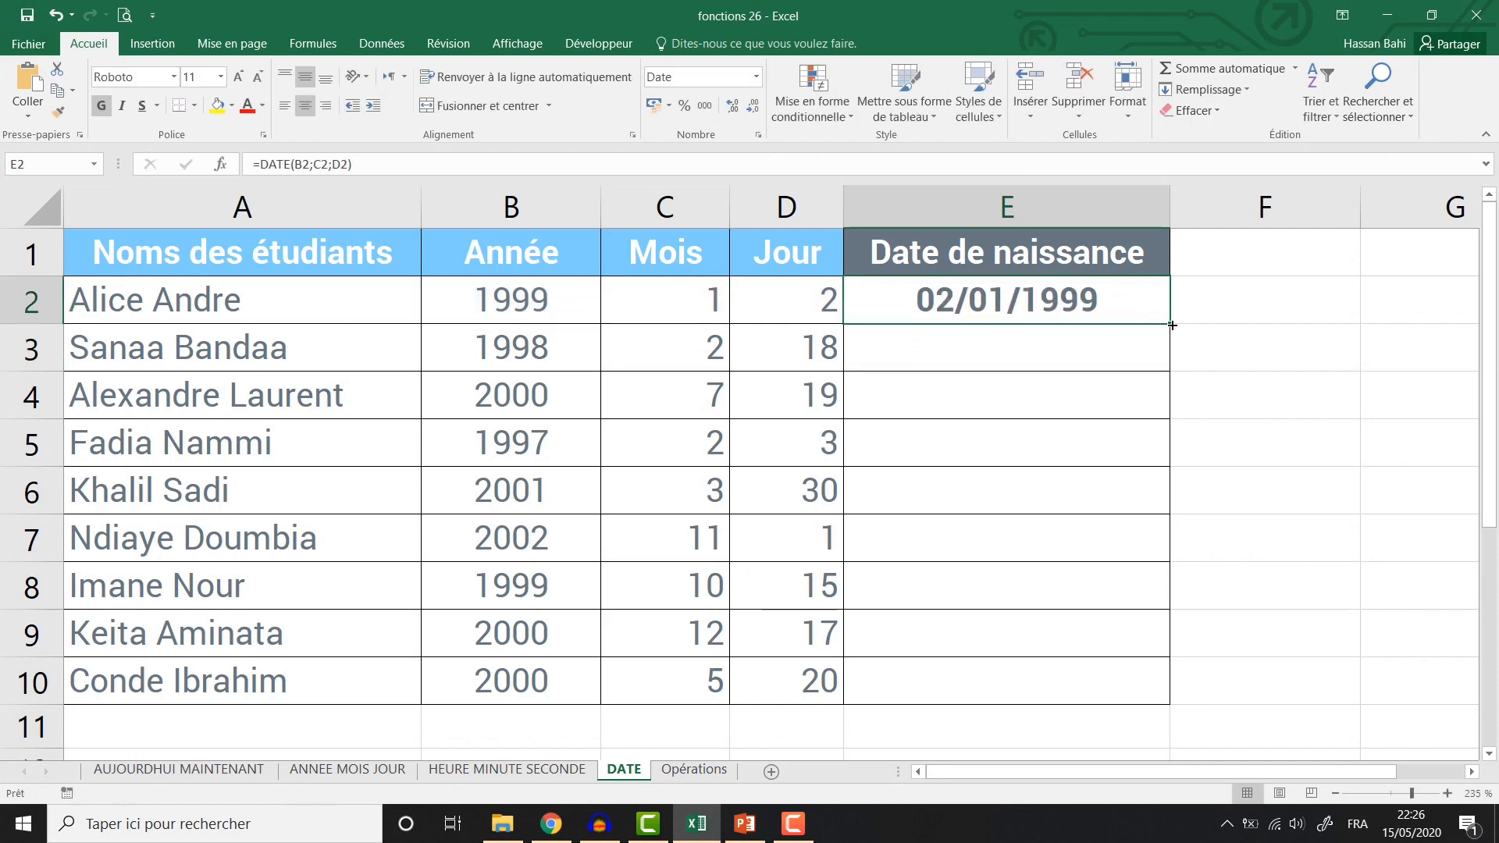
{"action": "double_click", "coordinate": [1172, 325]}
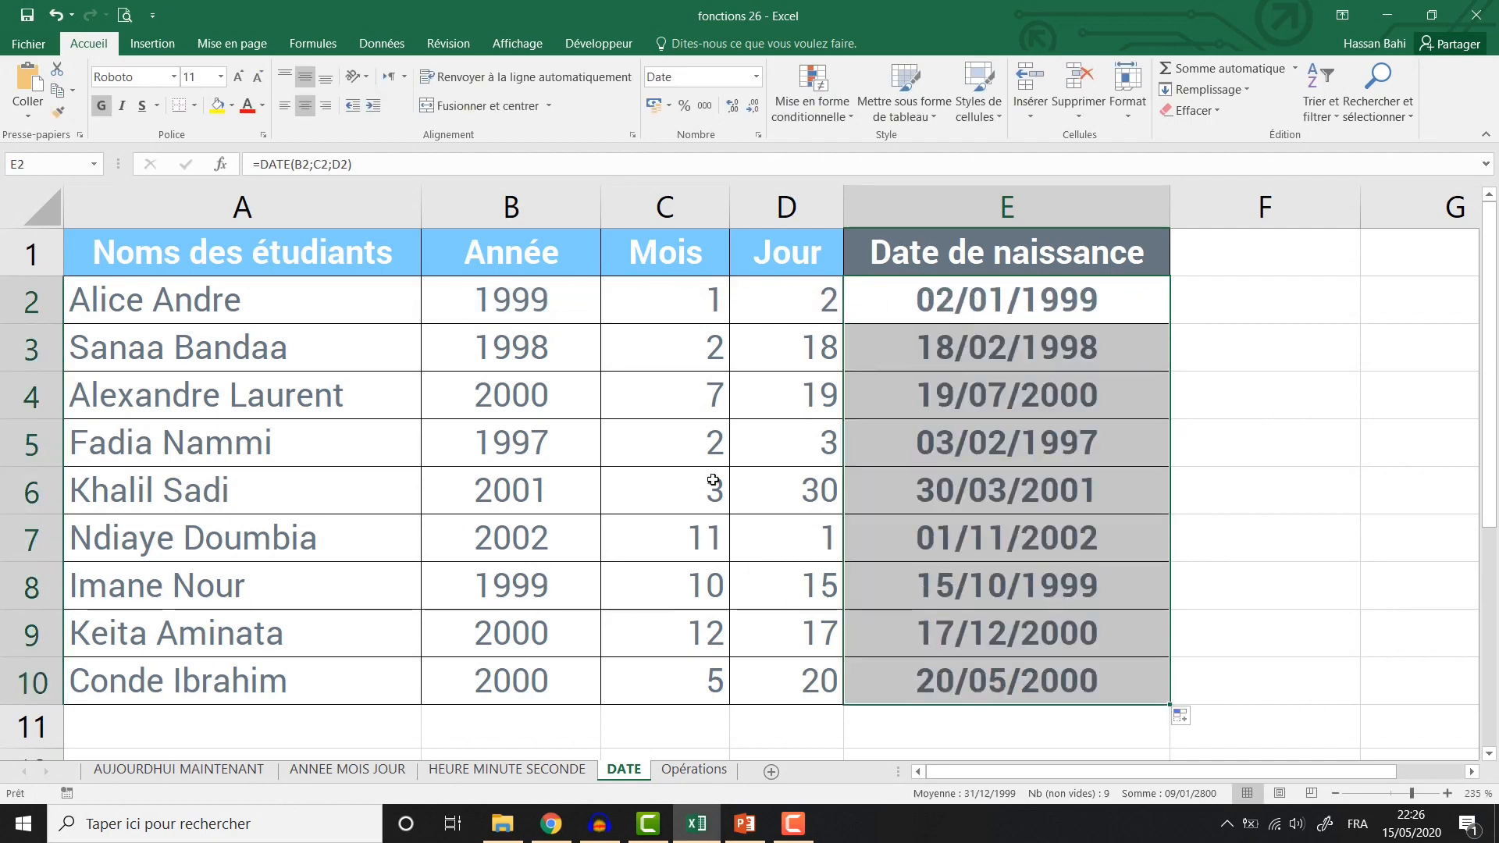
On the Opérations sheet, enter =AUJOURDHUI() in B1 as the base date
{"action": "left_click", "coordinate": [673, 770]}
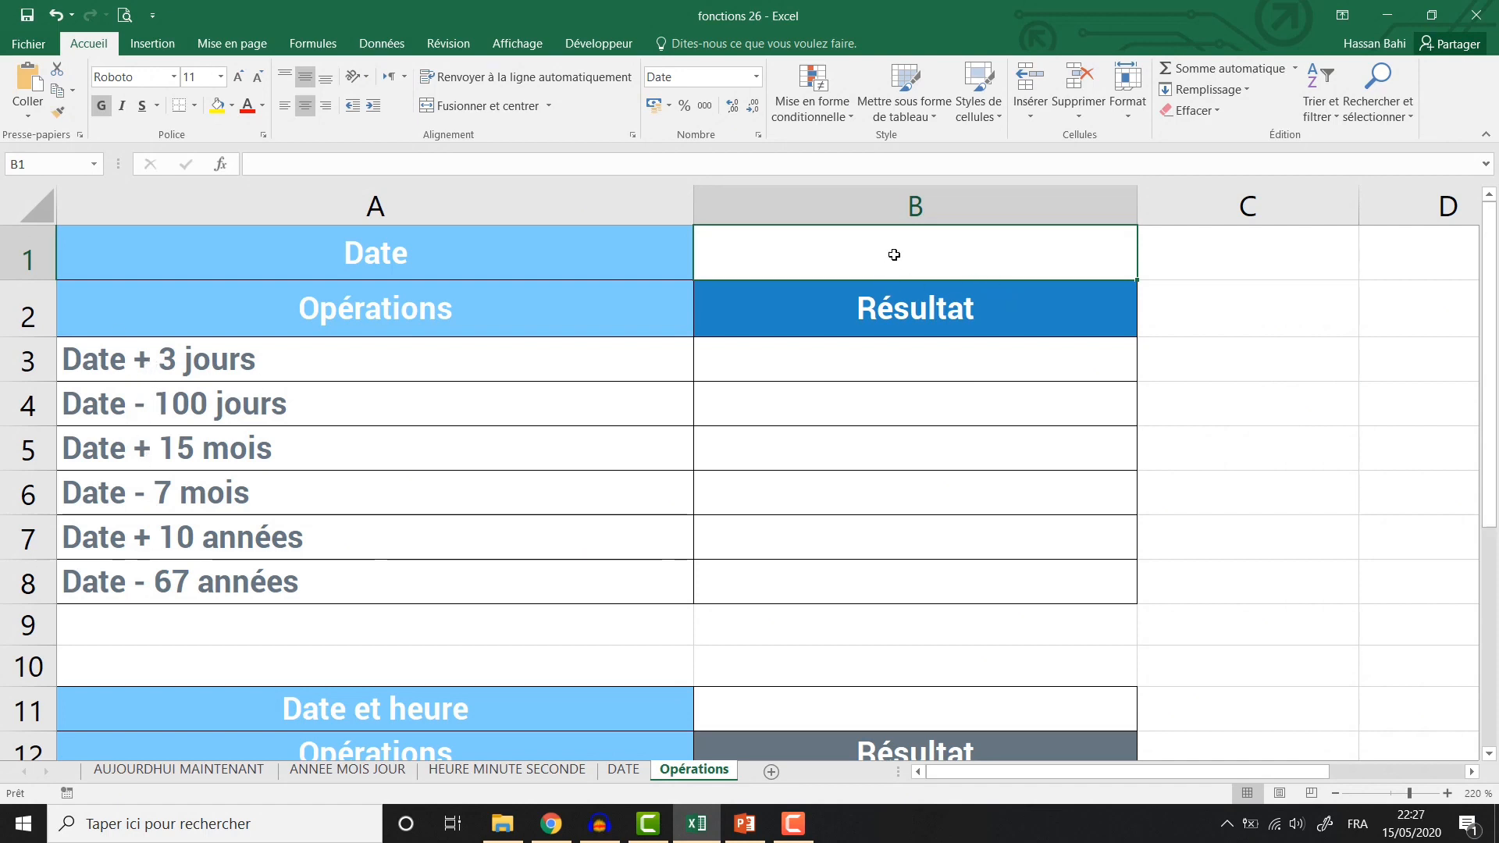
{"action": "type", "text": "="}
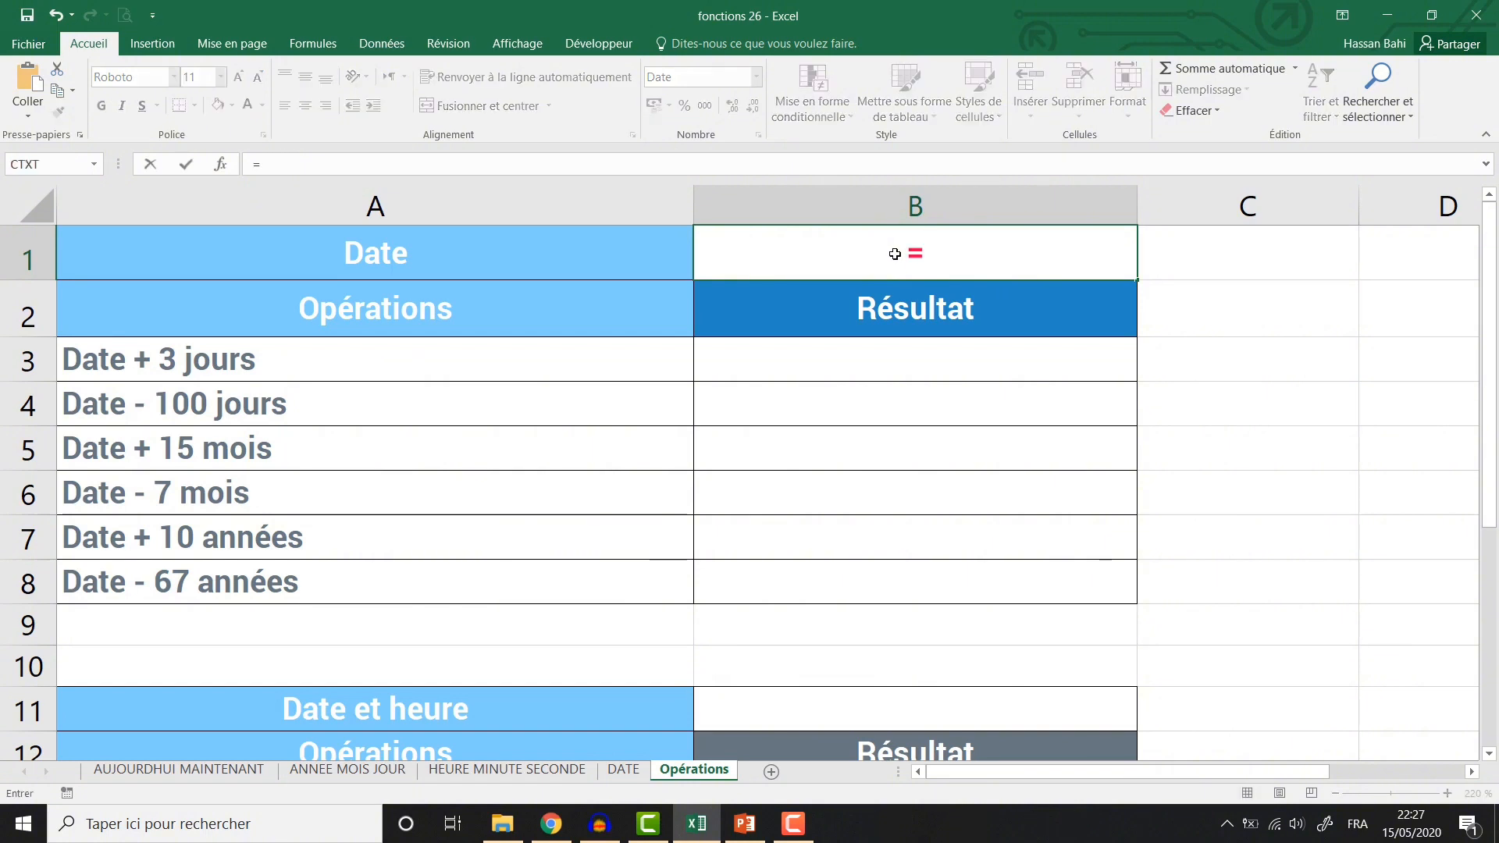
{"action": "type", "text": "au"}
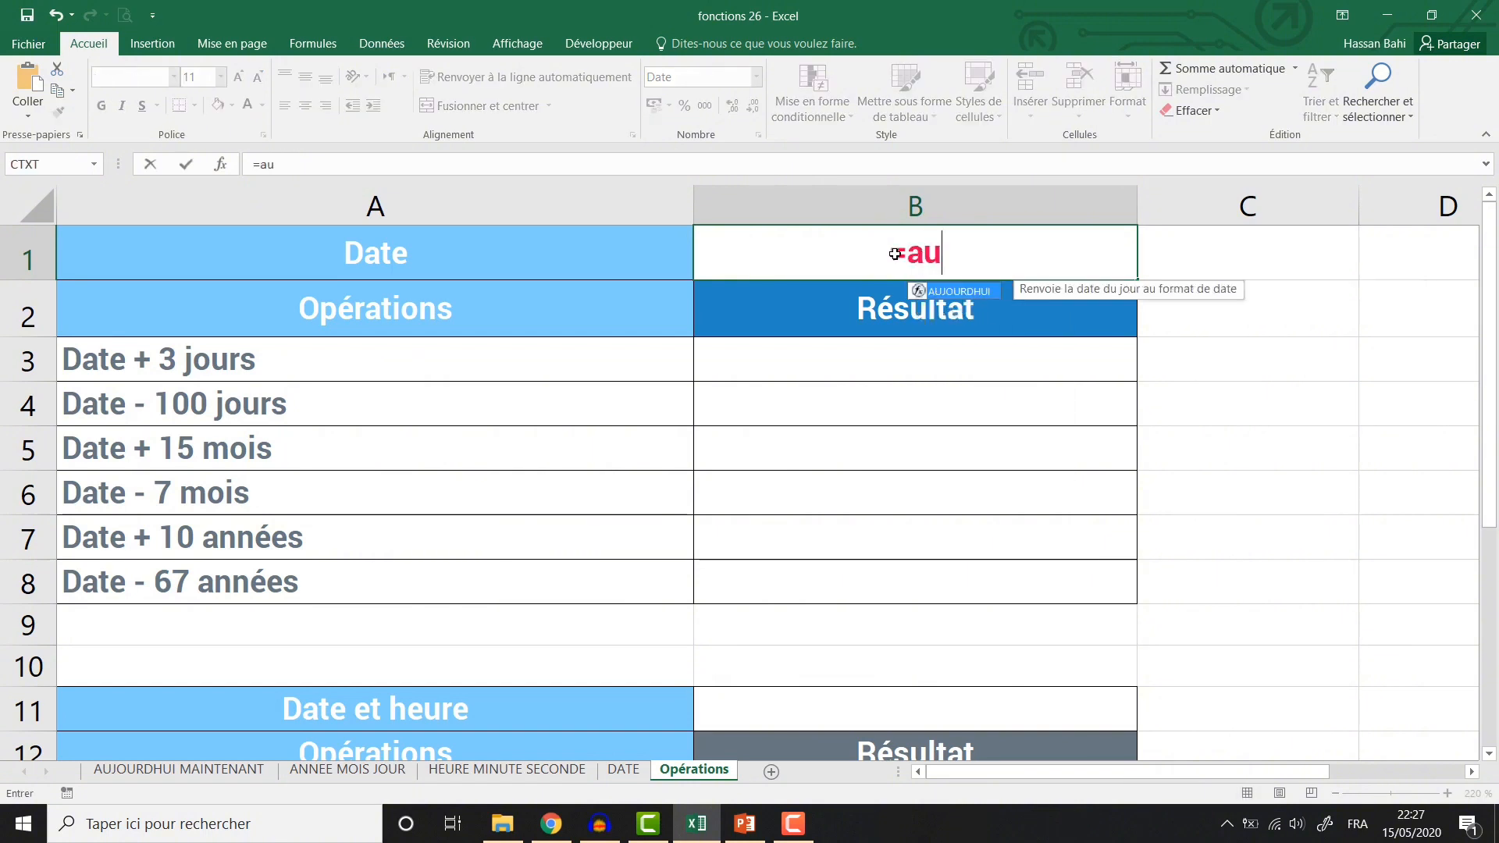
{"action": "key", "text": "Tab"}
{"action": "key", "text": "Return"}
{"action": "left_click", "coordinate": [891, 254]}
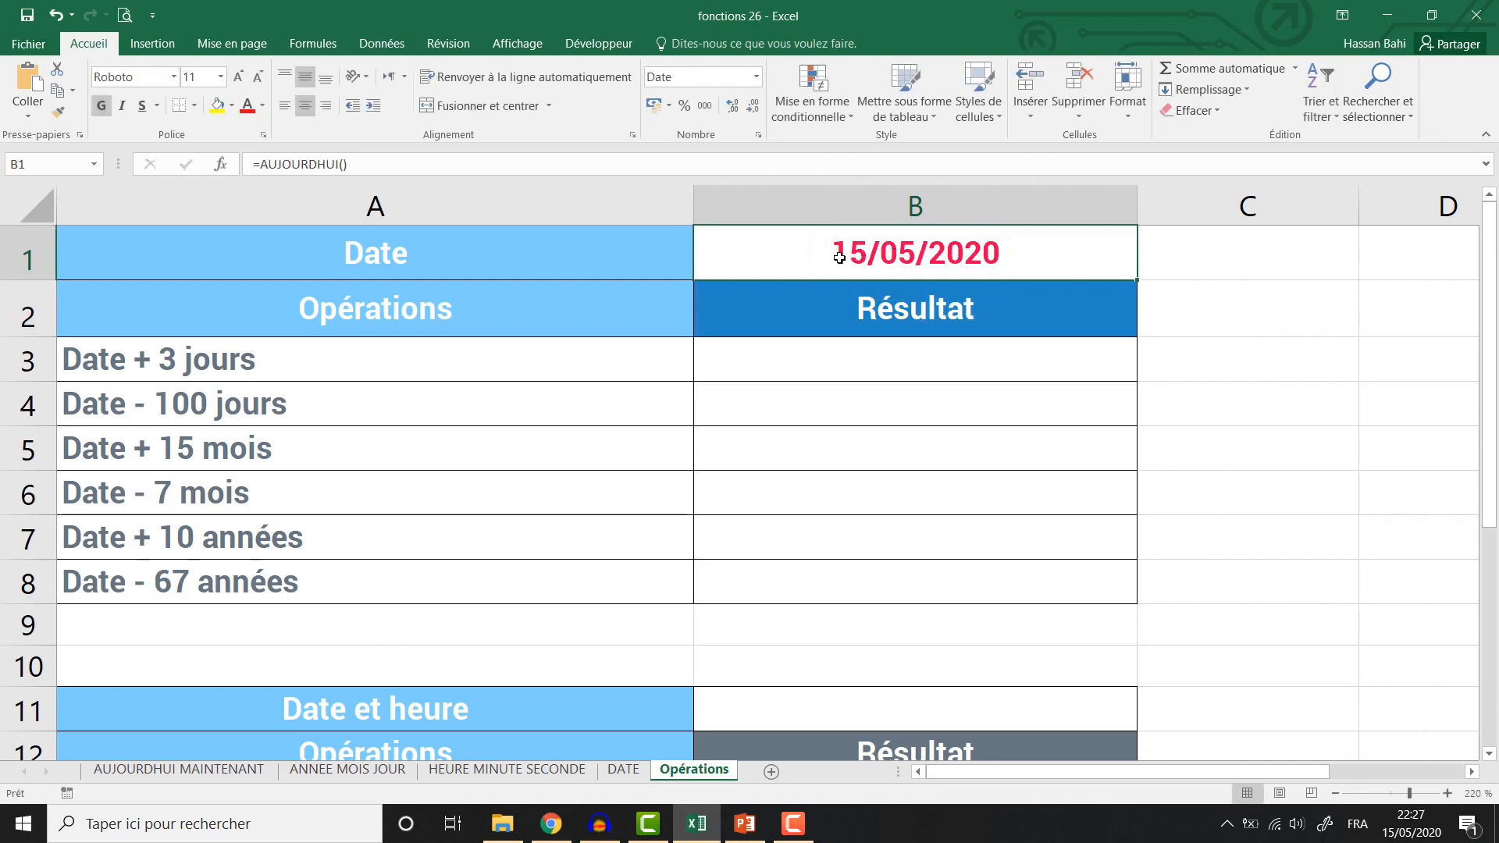
Enter =MAINTENANT() in B11 as the base value for the Date et heure table
{"action": "left_click", "coordinate": [825, 691]}
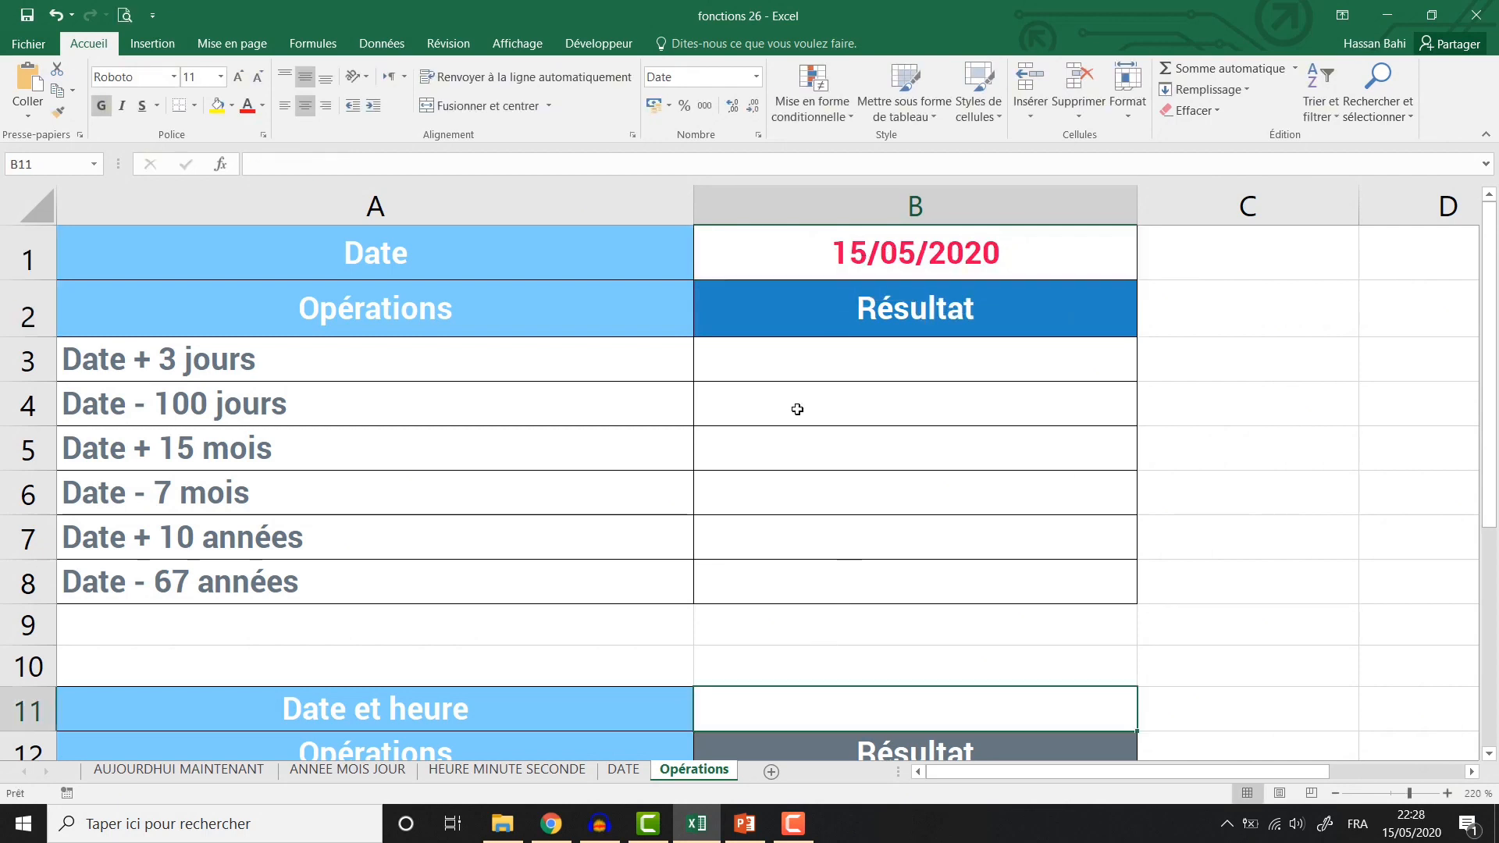
{"action": "scroll", "coordinate": [796, 408], "scroll_direction": "down", "scroll_amount": 2}
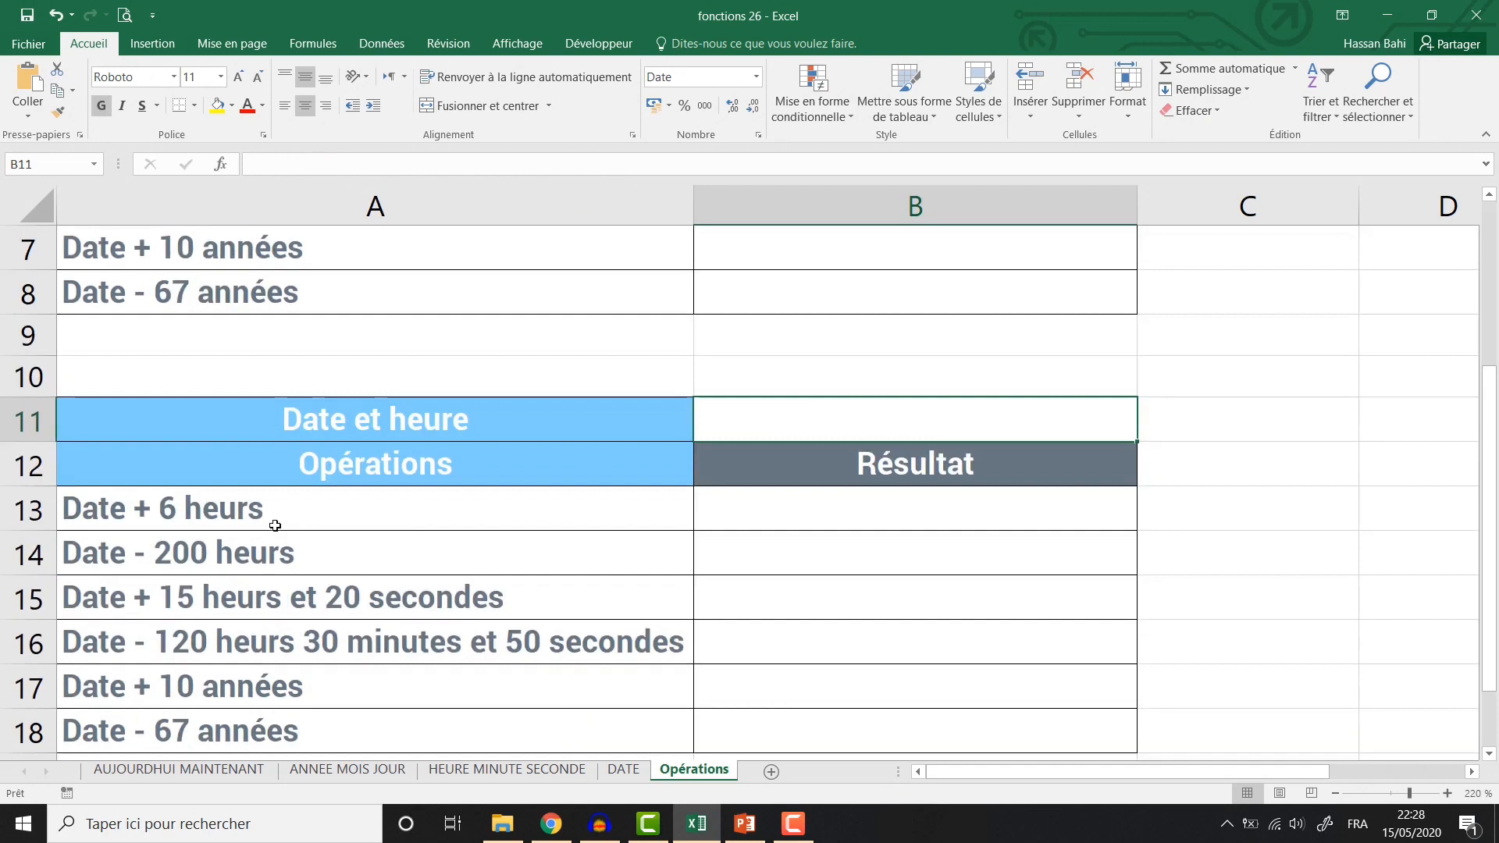
{"action": "left_click", "coordinate": [274, 520]}
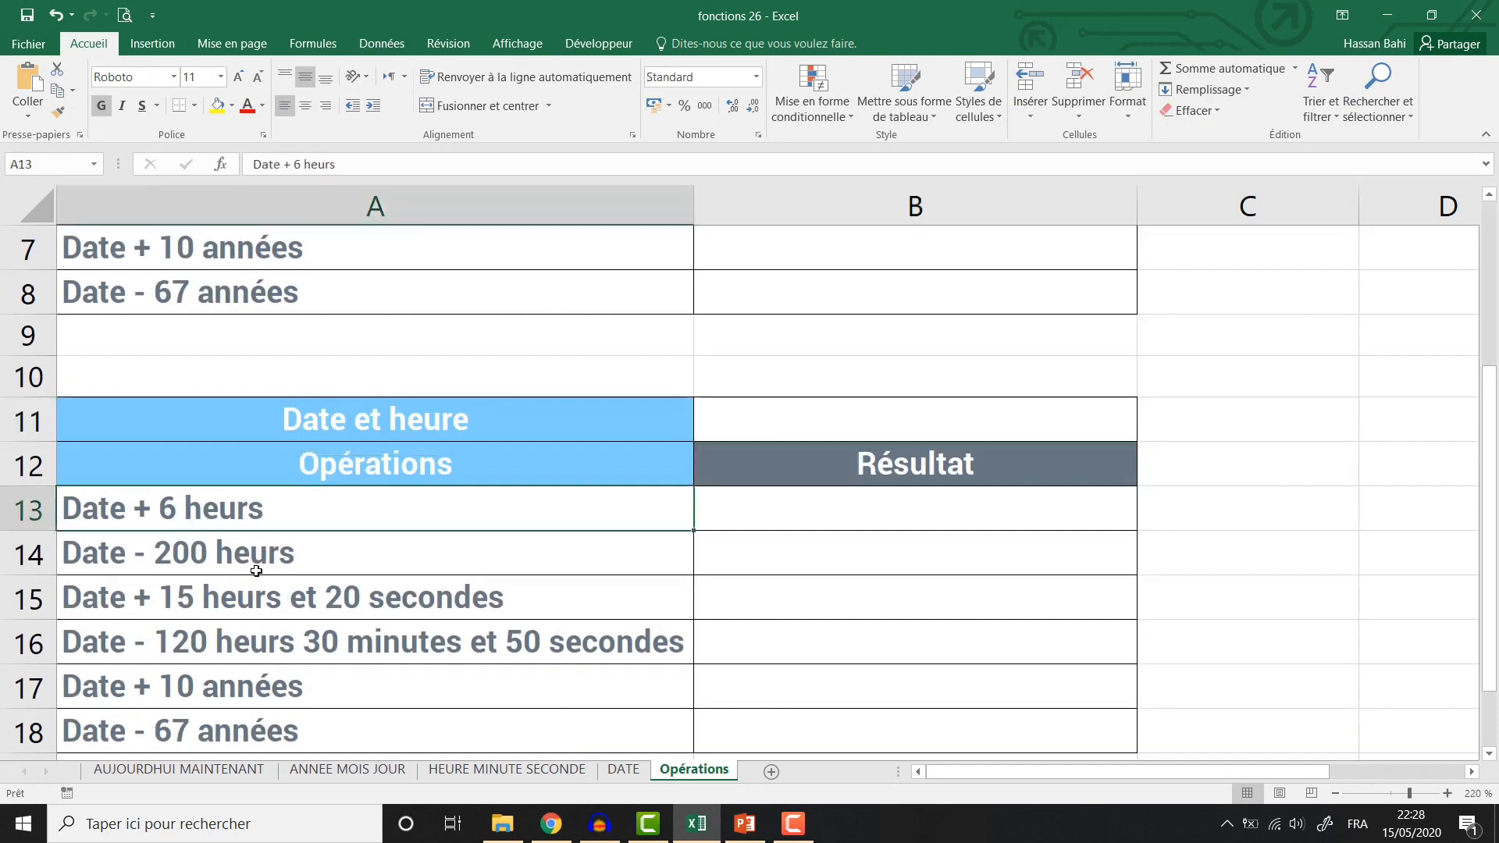
{"action": "left_click", "coordinate": [232, 613]}
{"action": "left_click", "coordinate": [240, 640]}
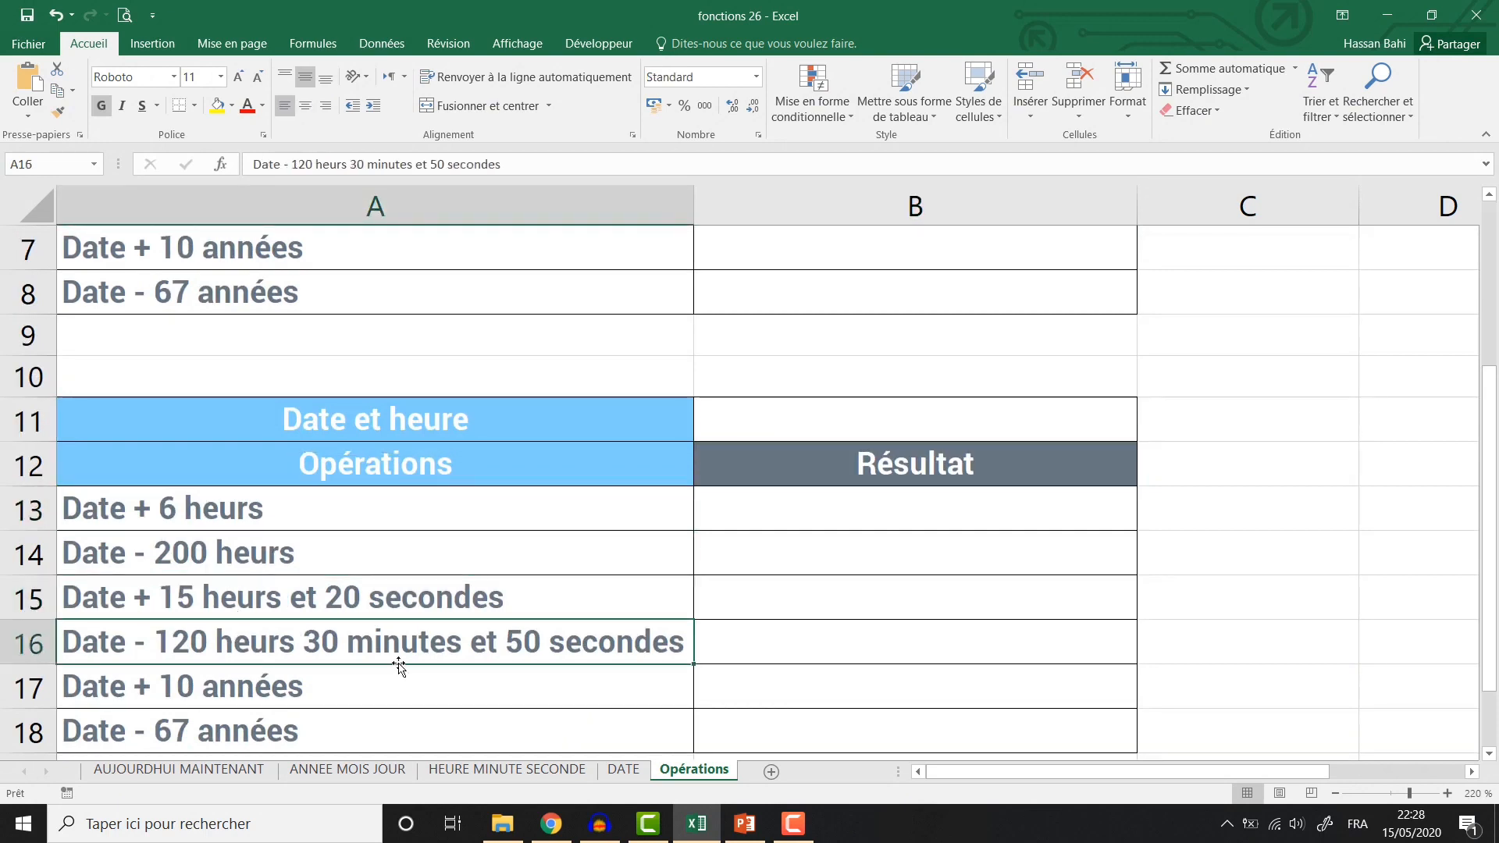
{"action": "left_click", "coordinate": [796, 413]}
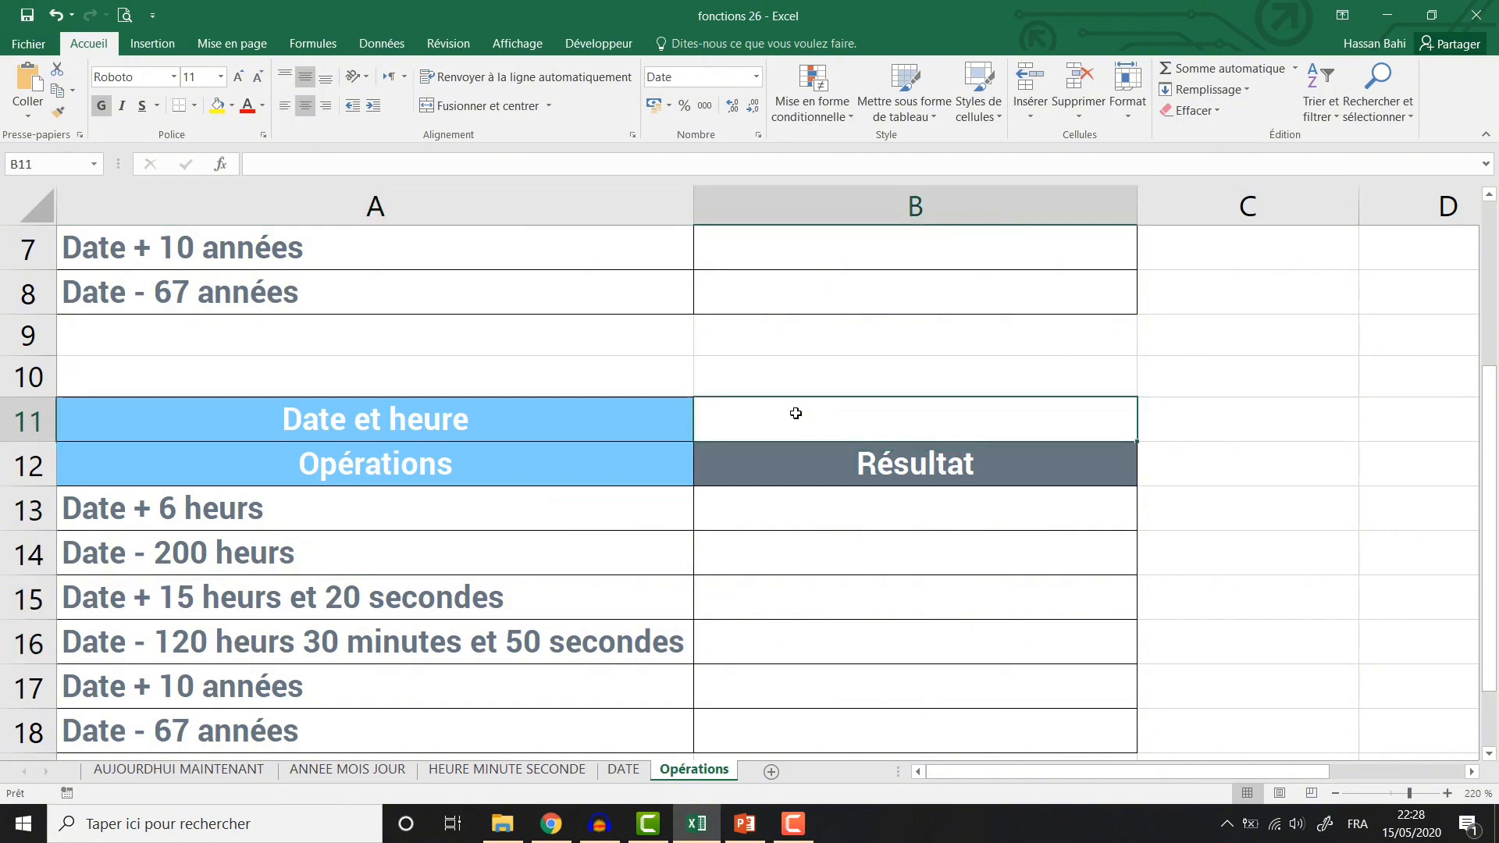
{"action": "type", "text": "=m"}
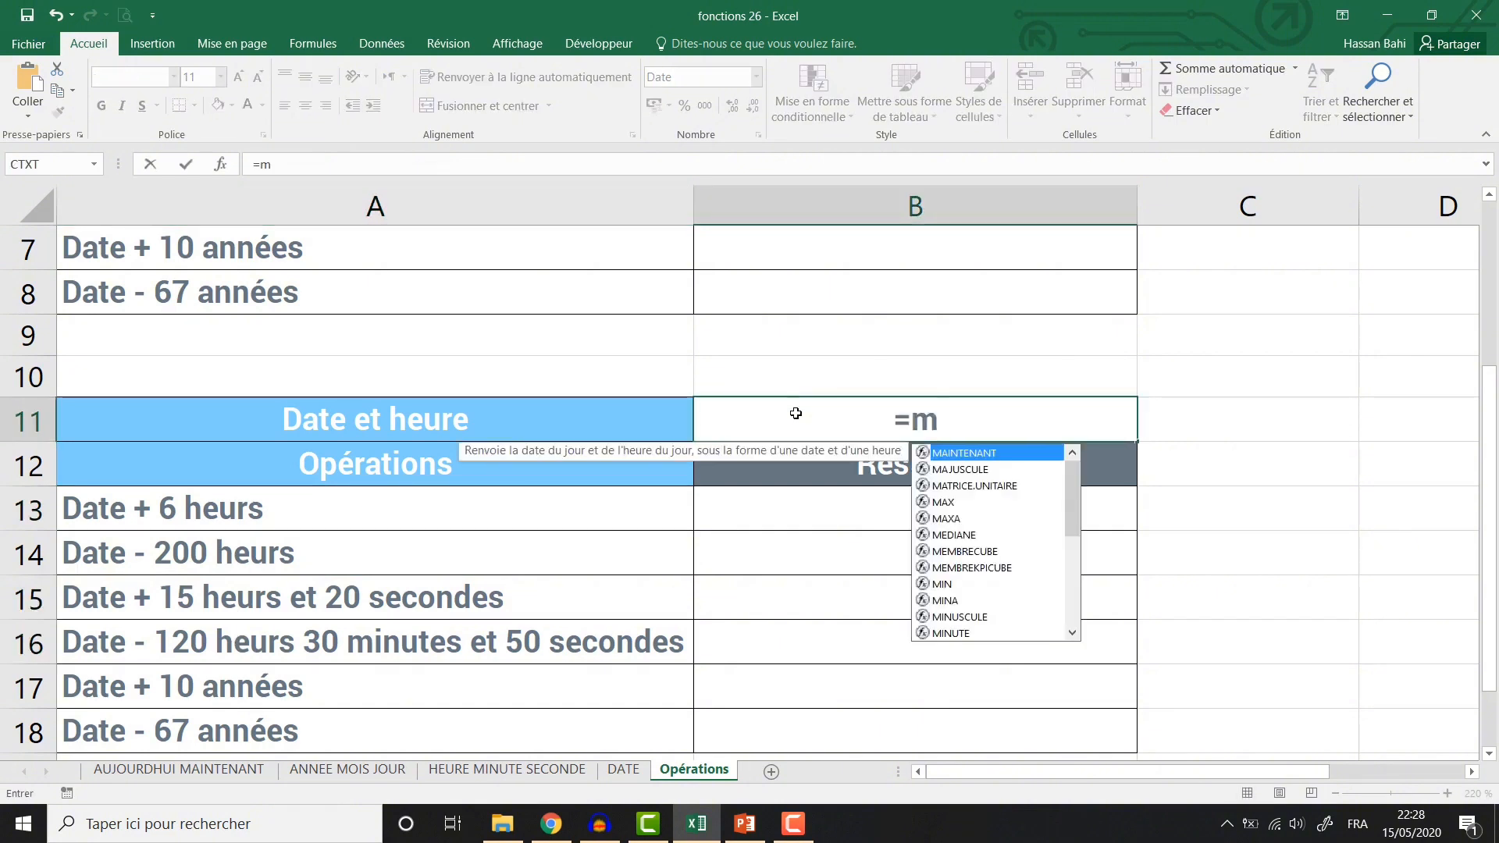
{"action": "key", "text": "Tab"}
{"action": "key", "text": "Return"}
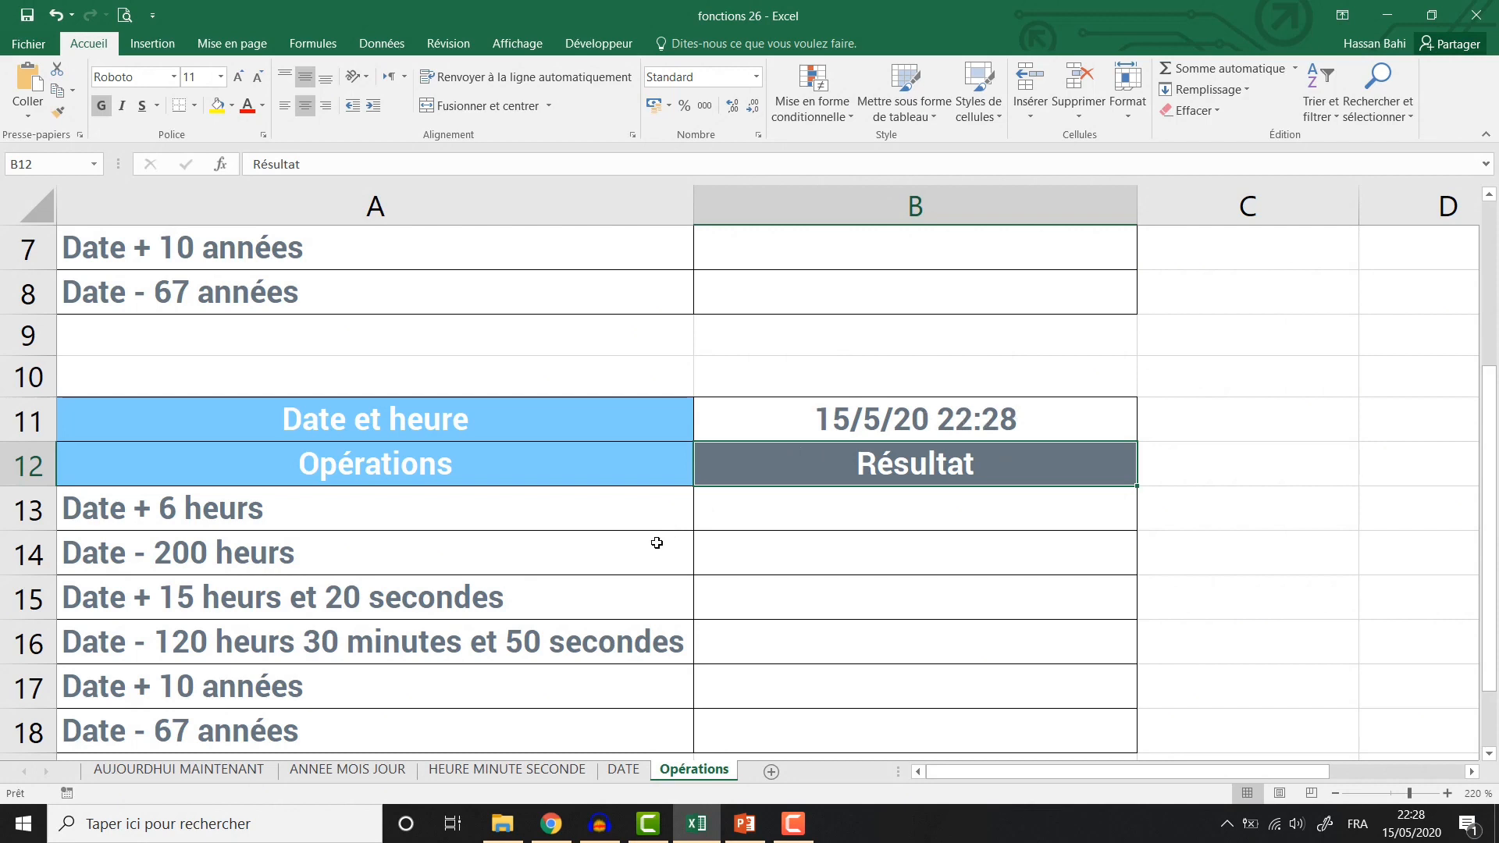
Enter =B1+3 in B3 to add 3 days to the base date
{"action": "scroll", "coordinate": [656, 543], "scroll_direction": "up", "scroll_amount": 2}
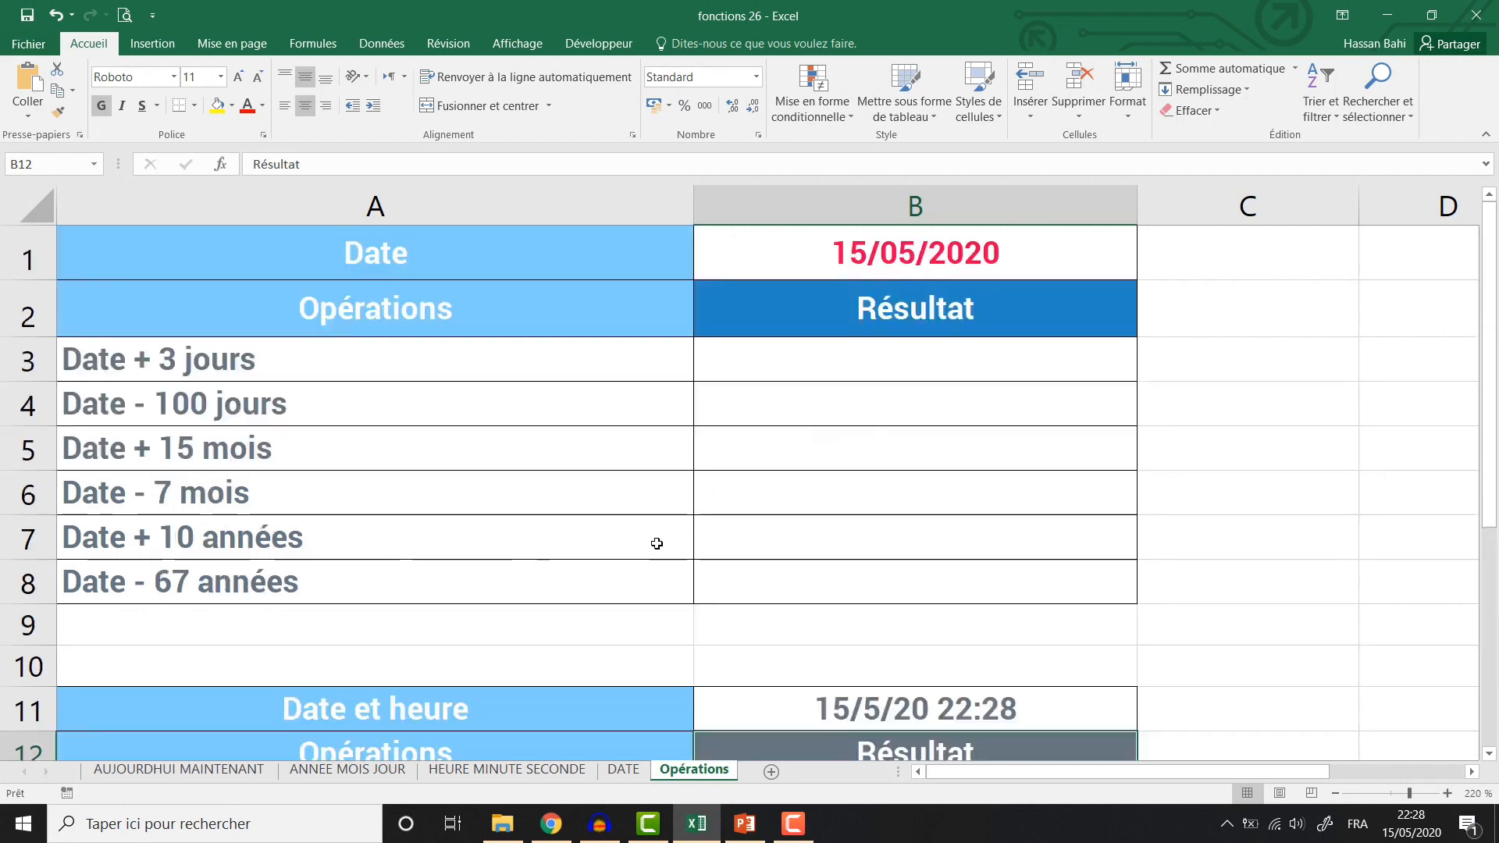
{"action": "left_click", "coordinate": [902, 364]}
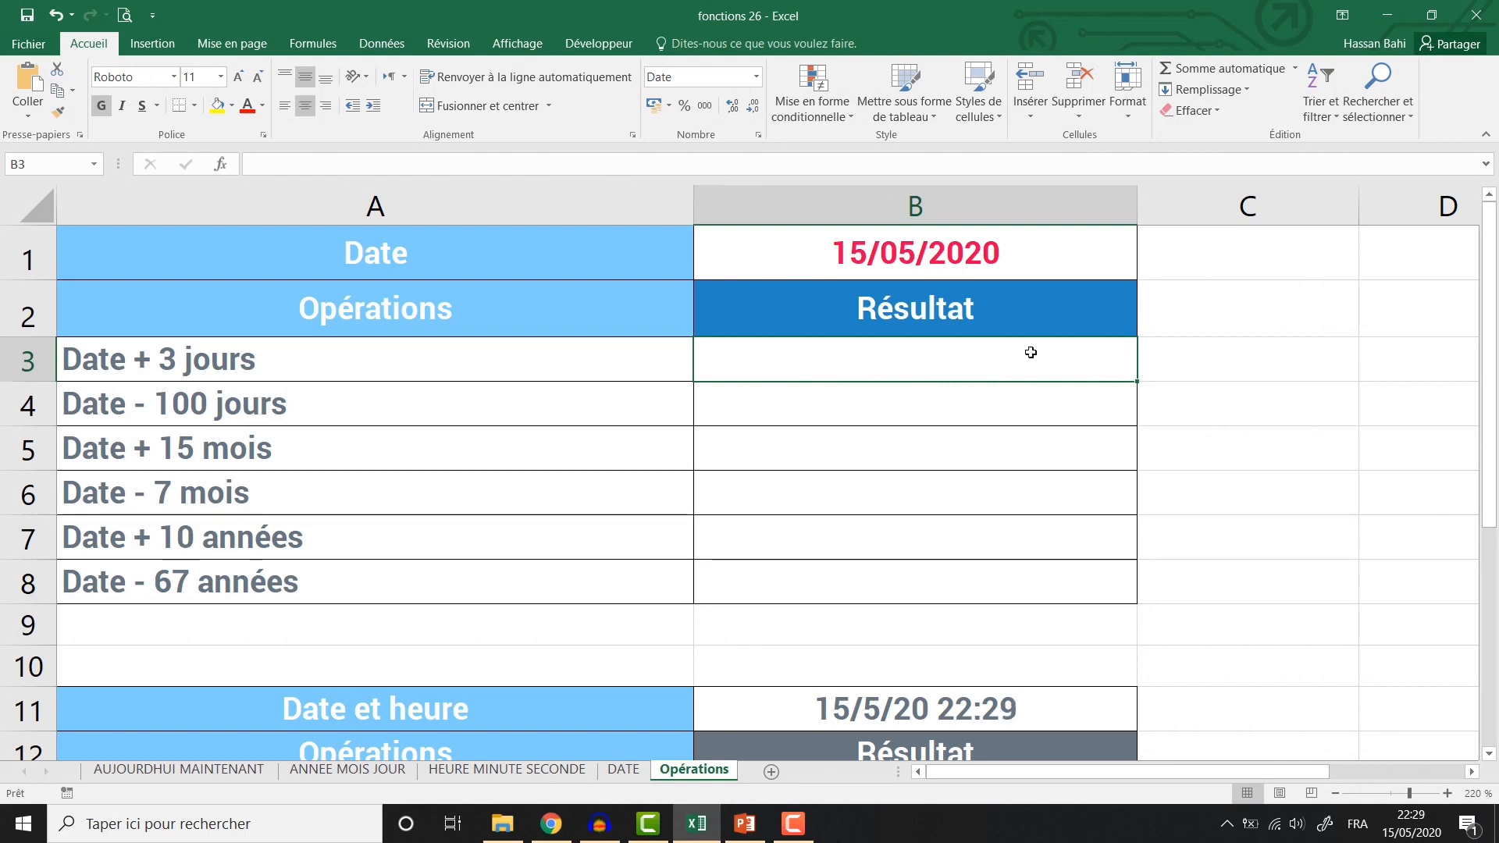
{"action": "type", "text": "="}
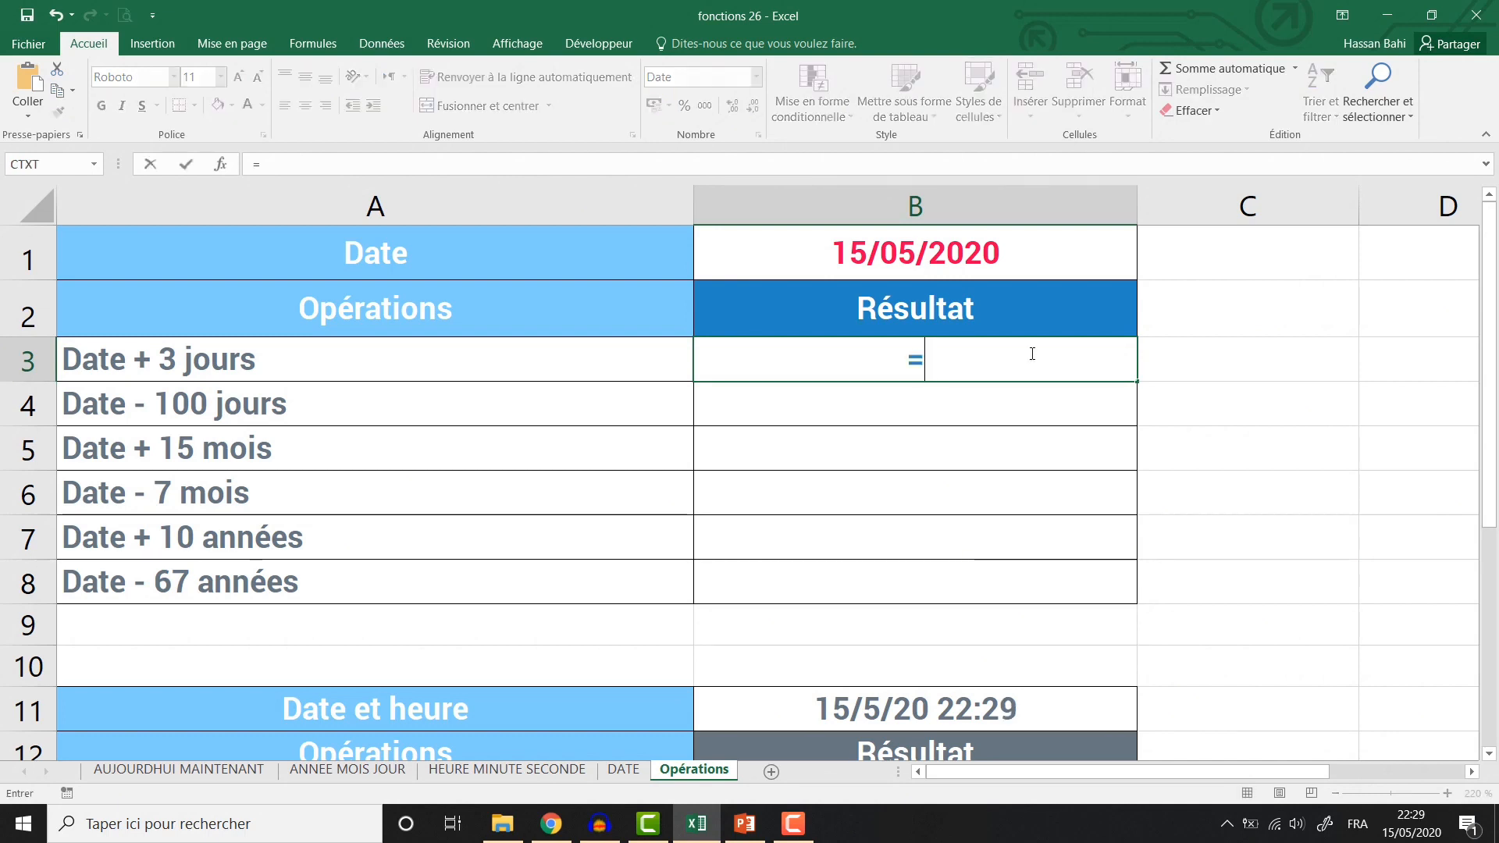
{"action": "left_click", "coordinate": [968, 259]}
{"action": "type", "text": "+"}
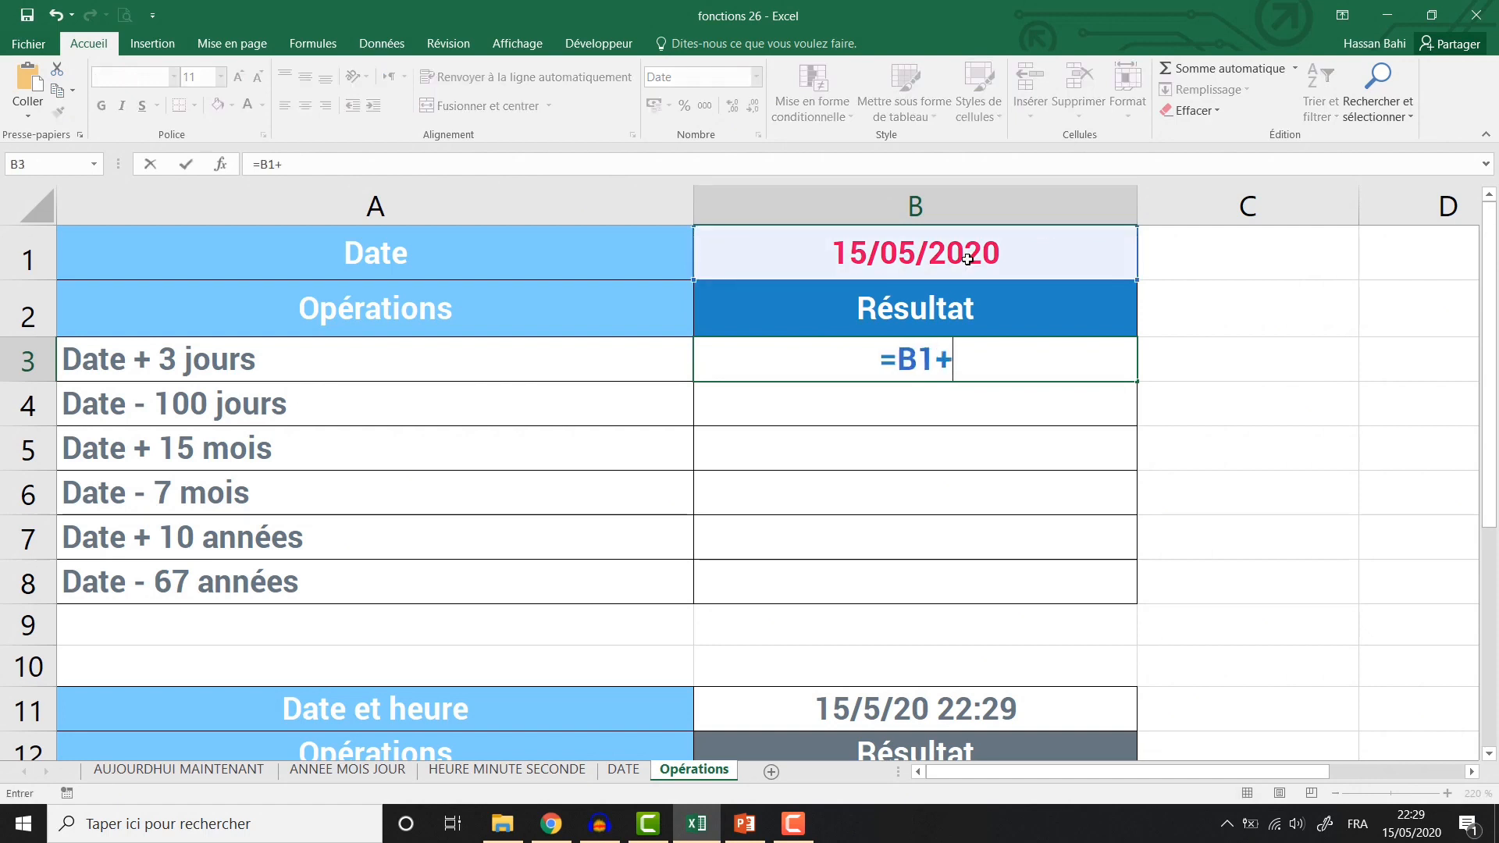
{"action": "type", "text": "3"}
{"action": "key", "text": "Return"}
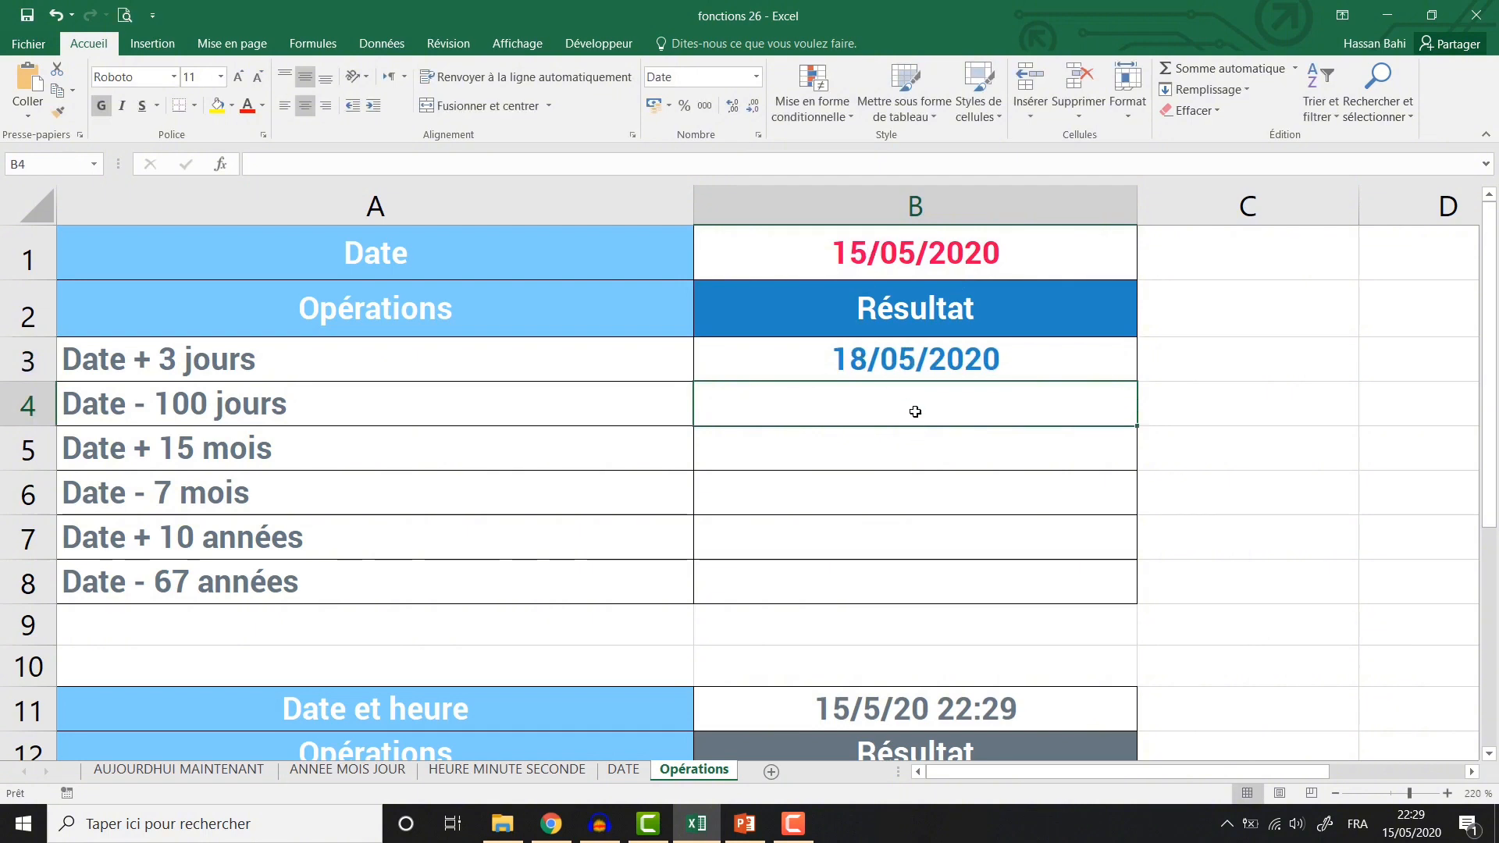
Enter =B1-100 in B4 to subtract 100 days from the base date
{"action": "type", "text": "="}
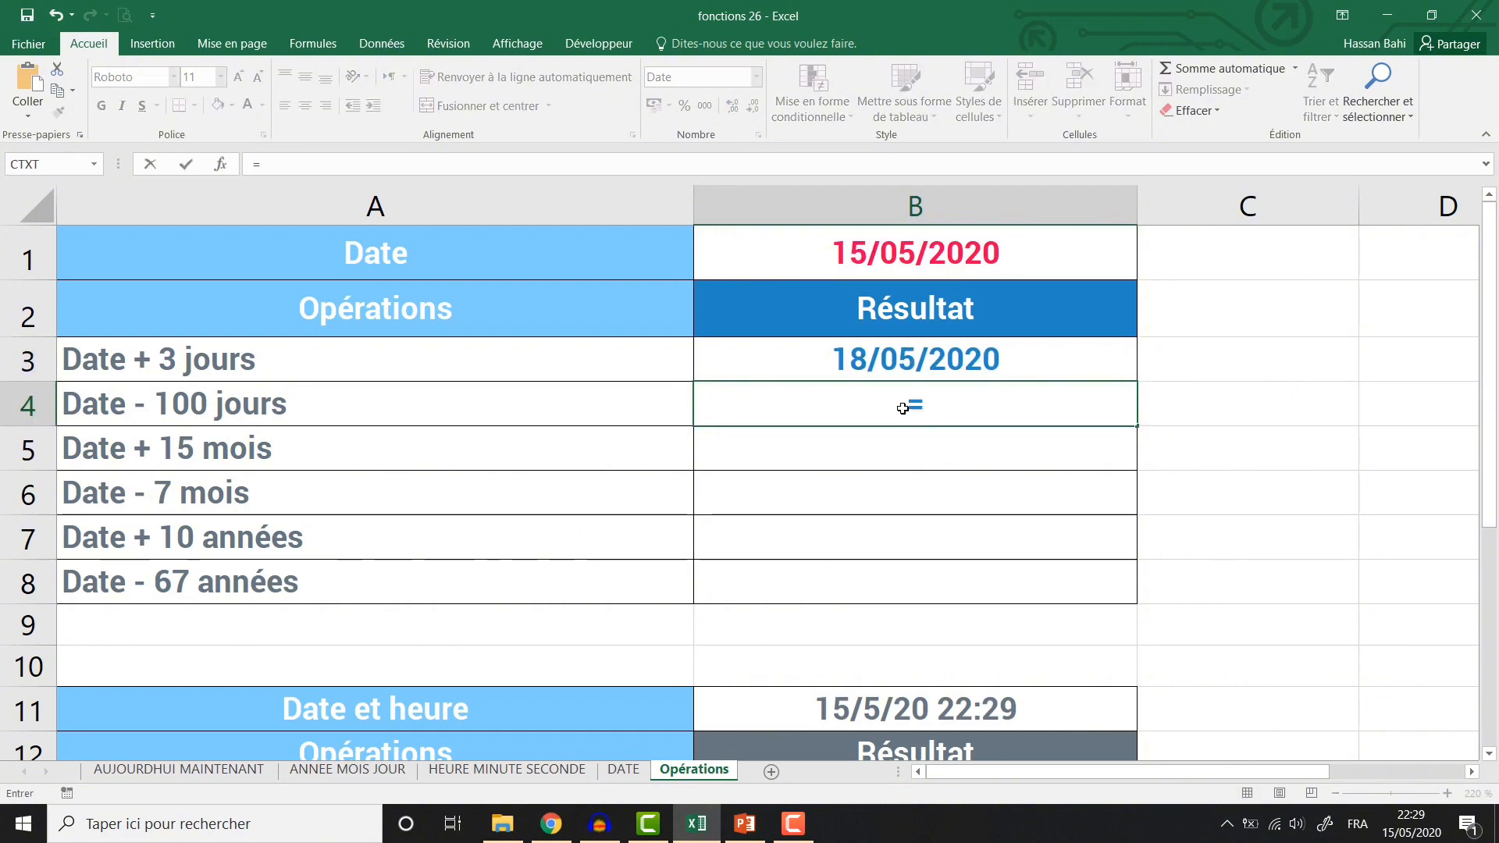
{"action": "left_click", "coordinate": [887, 242]}
{"action": "type", "text": "-100"}
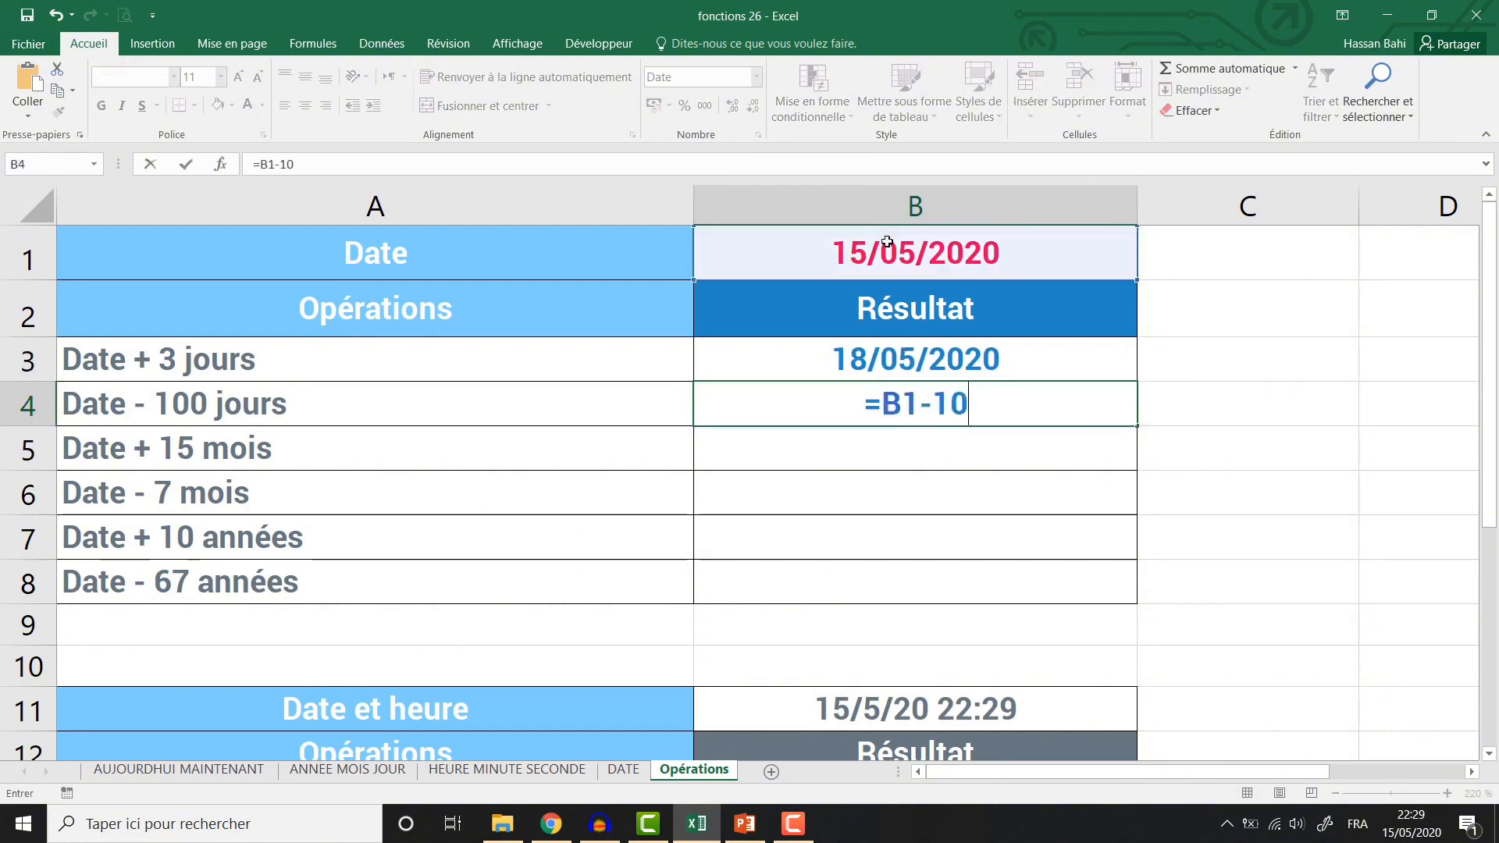
{"action": "key", "text": "Return"}
{"action": "left_click", "coordinate": [942, 399]}
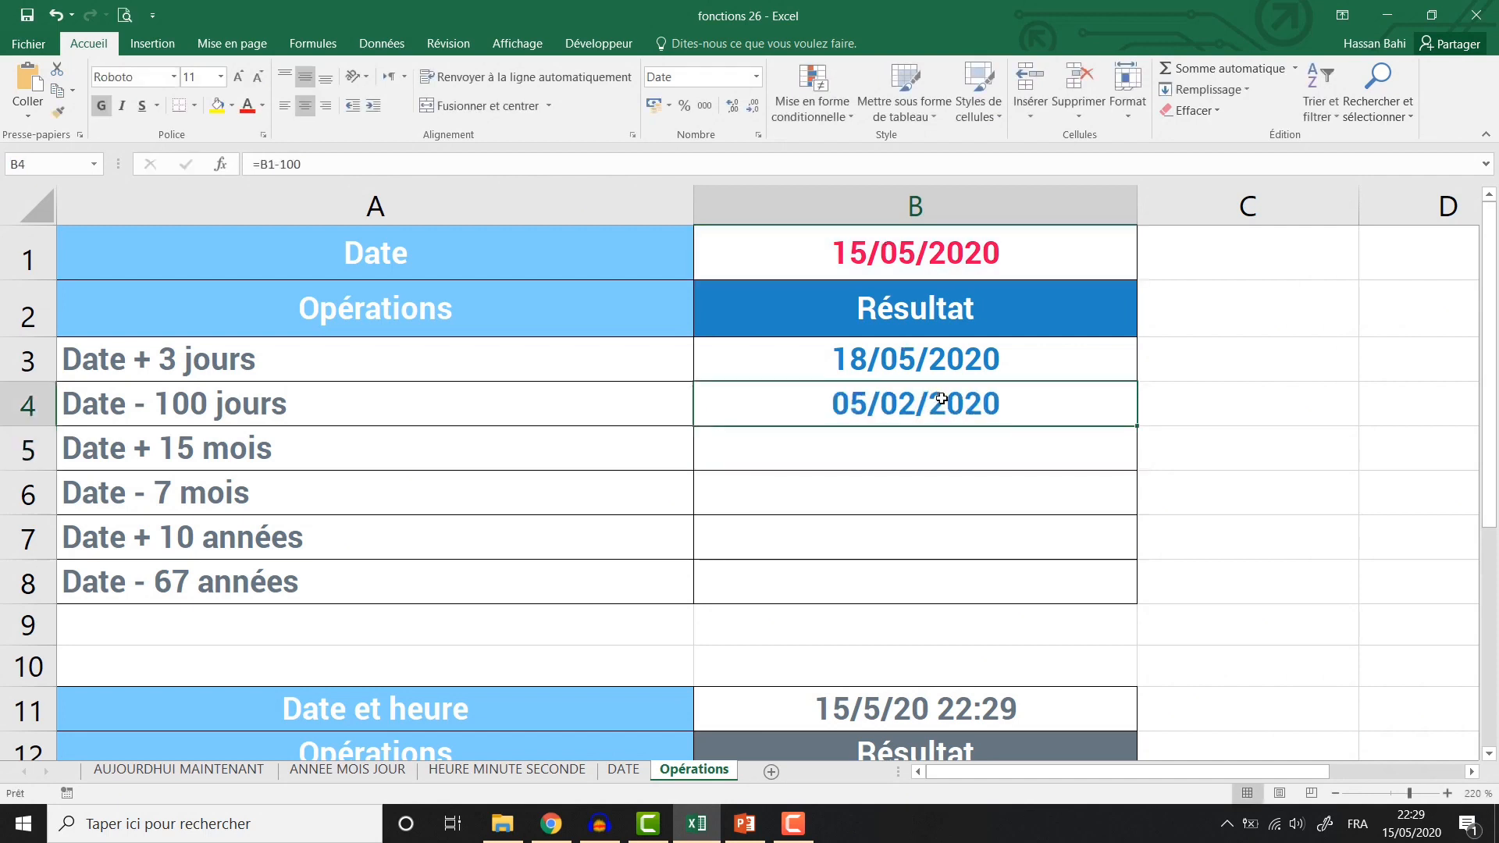
Enter =MOIS.DECALER(B1;15) in B5 to add 15 months to the base date
{"action": "key", "text": "Down"}
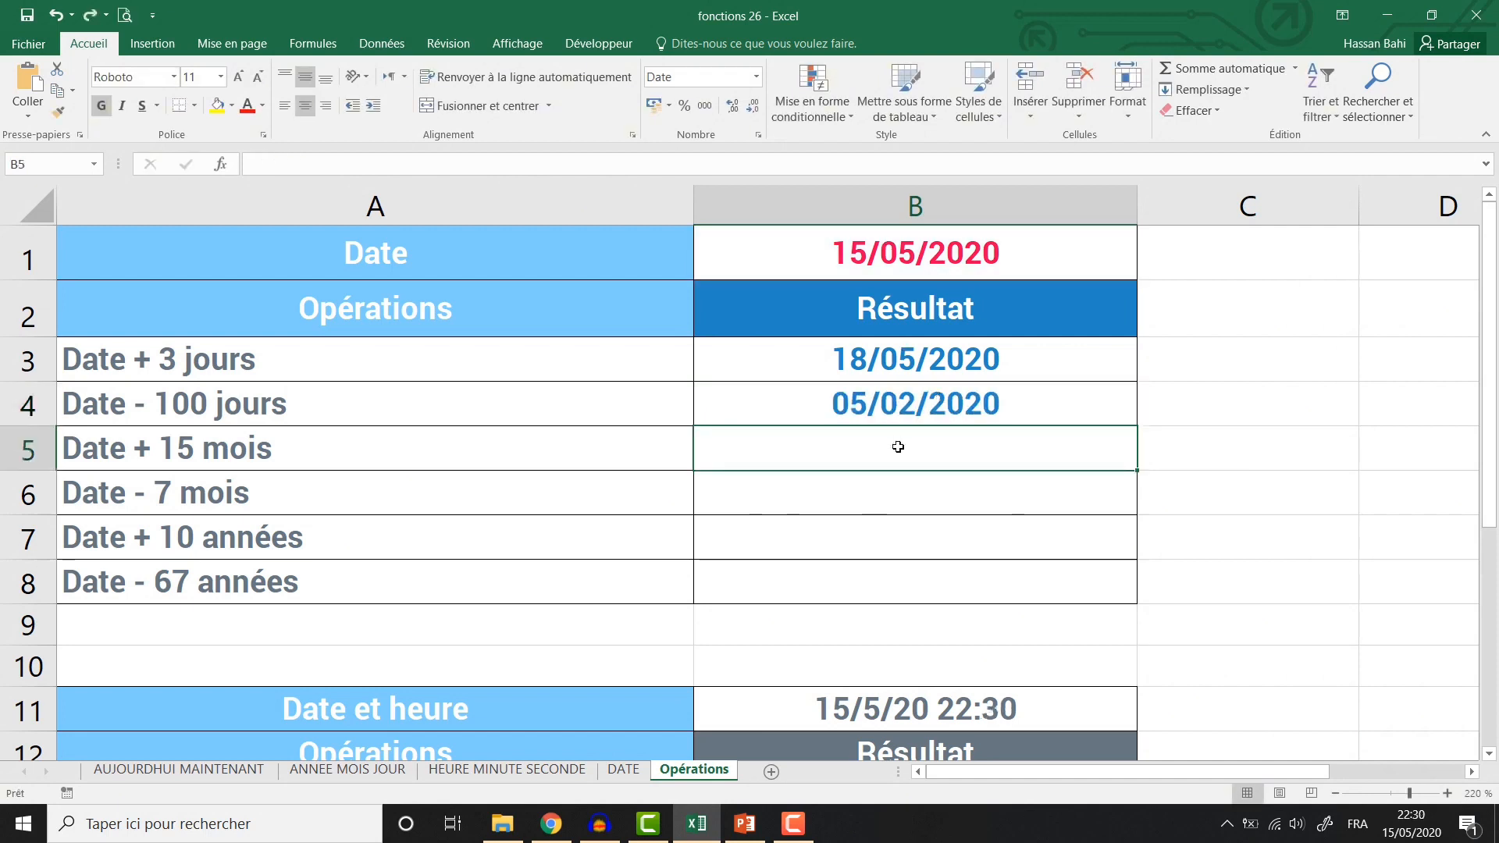
{"action": "type", "text": "="}
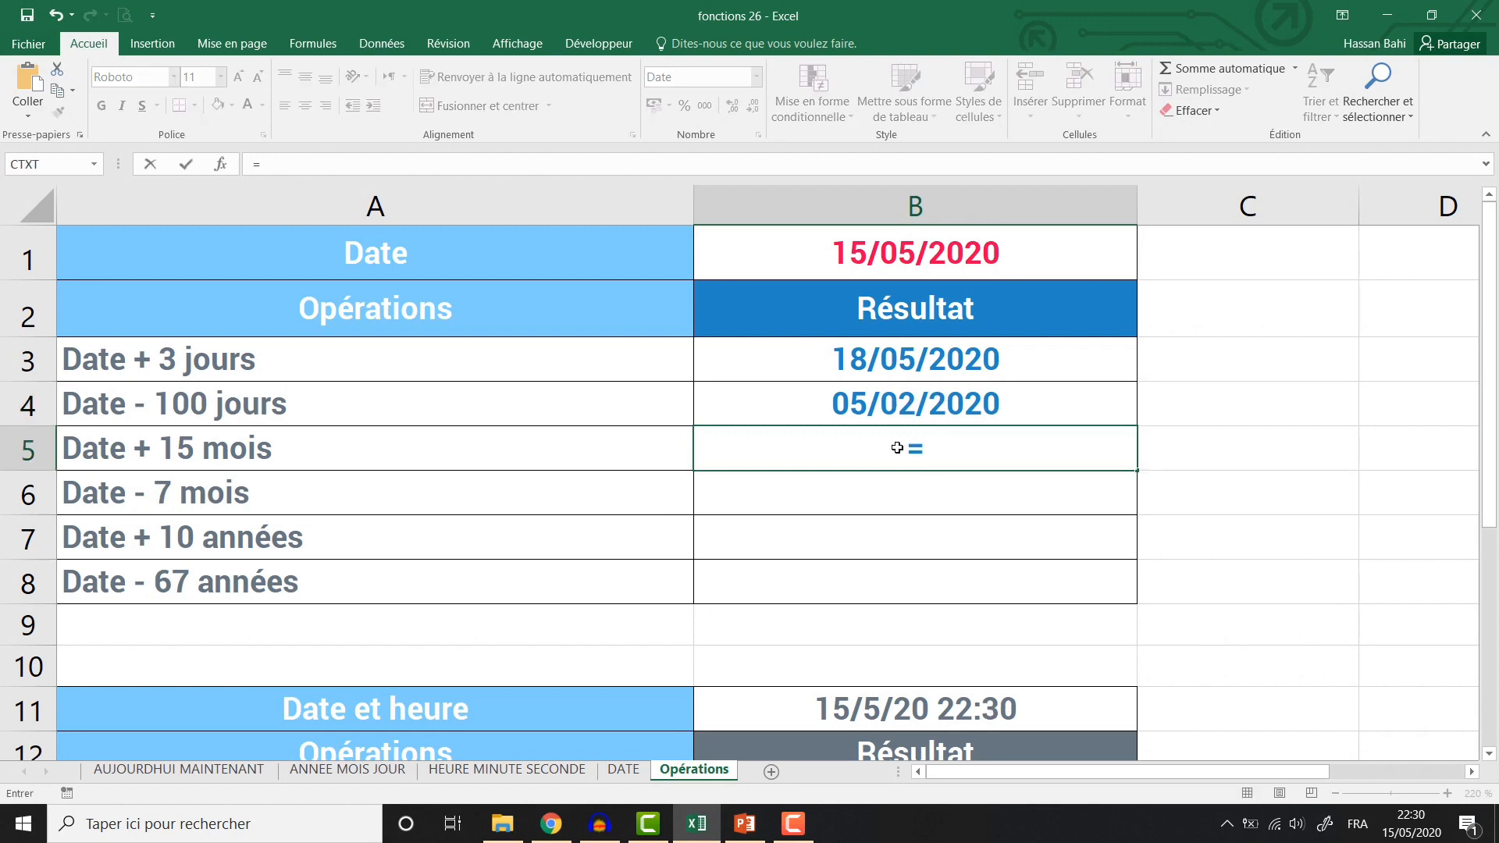
{"action": "type", "text": "moi"}
{"action": "key", "text": "Down"}
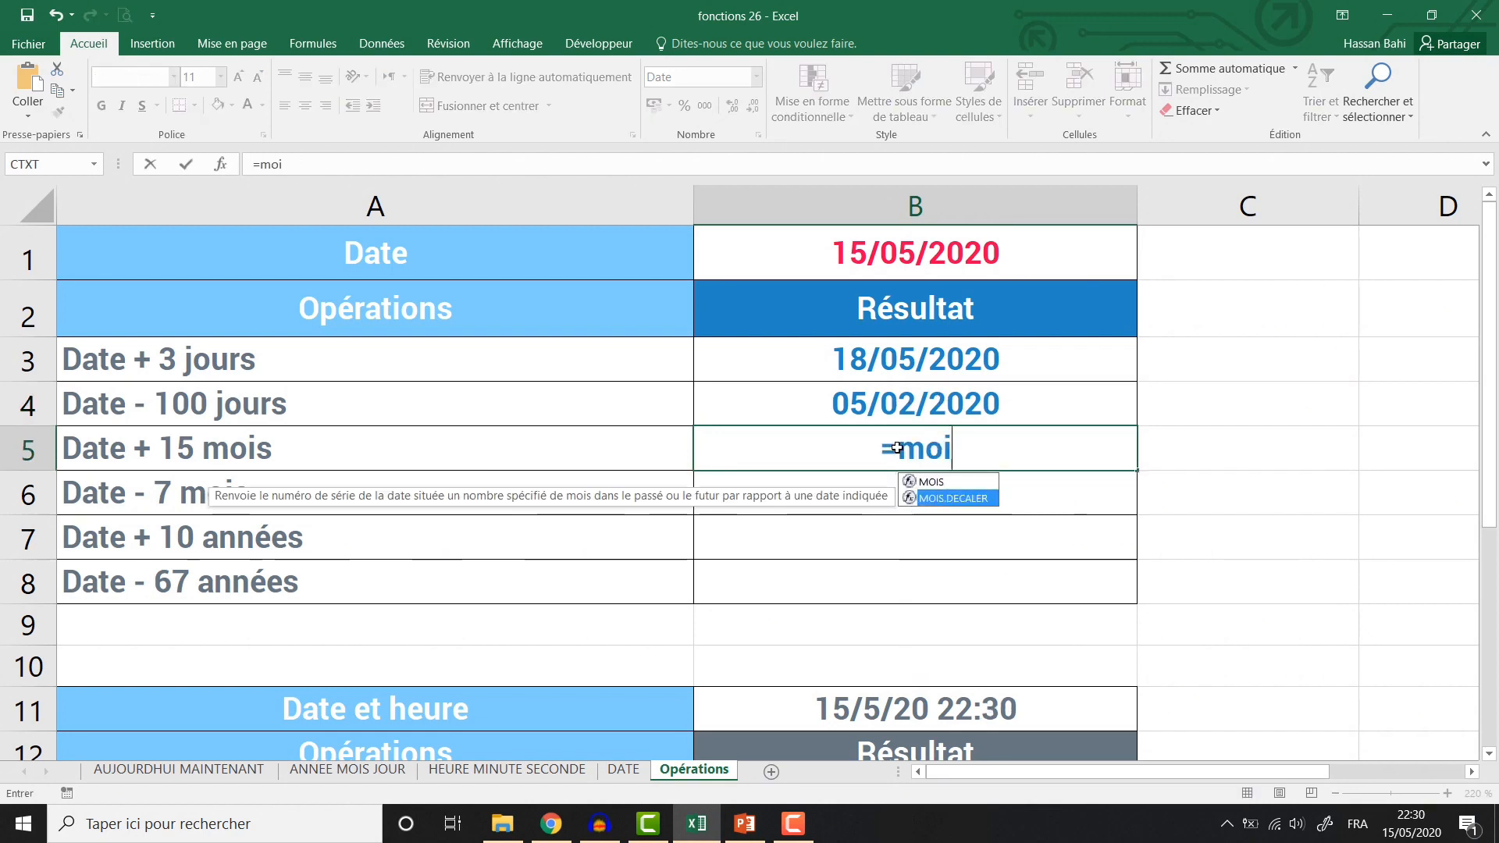
{"action": "key", "text": "Tab"}
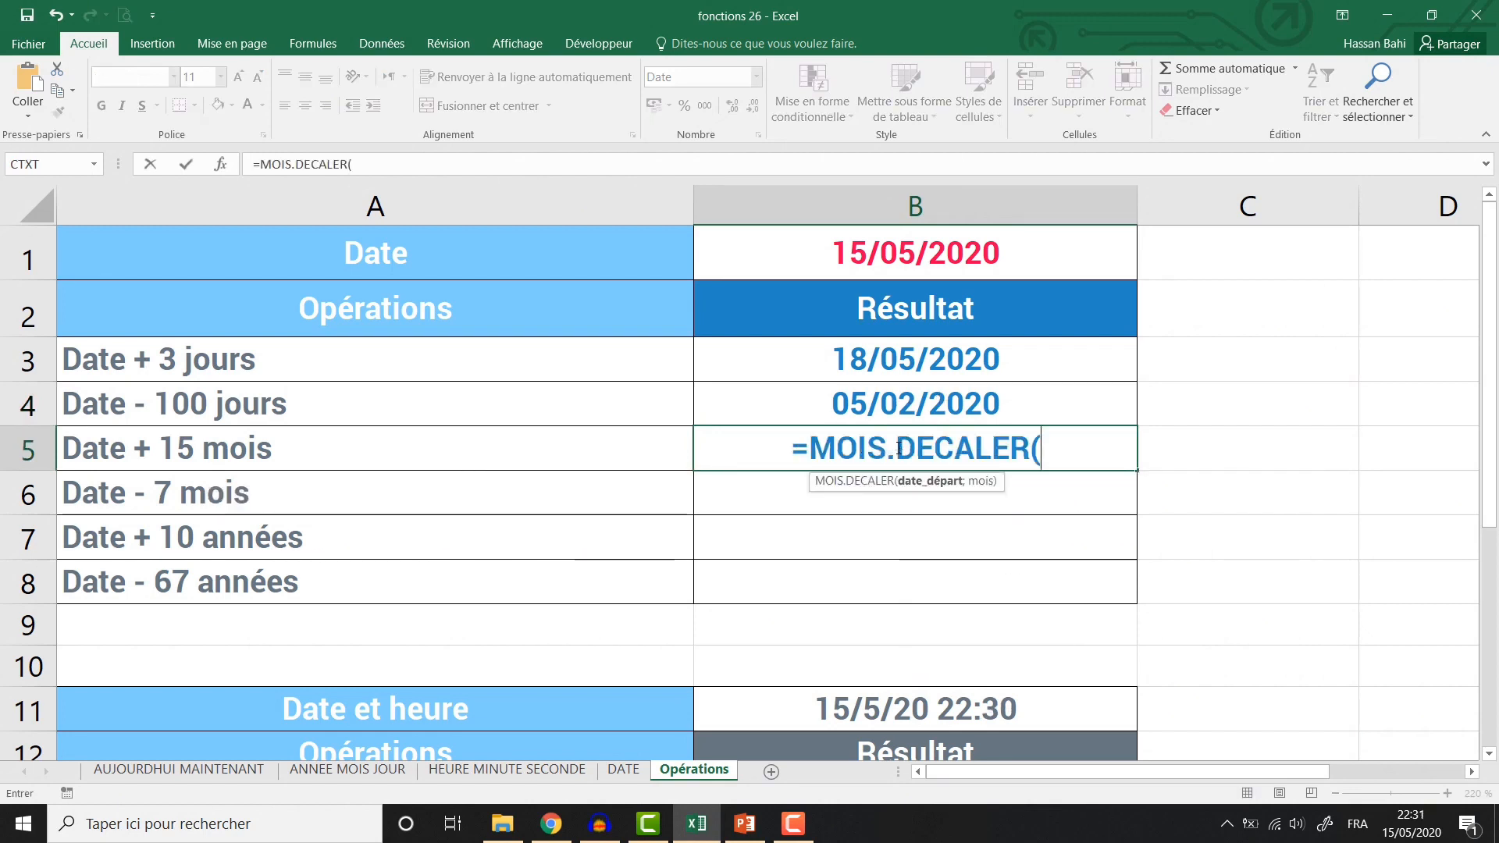
{"action": "left_click", "coordinate": [896, 260]}
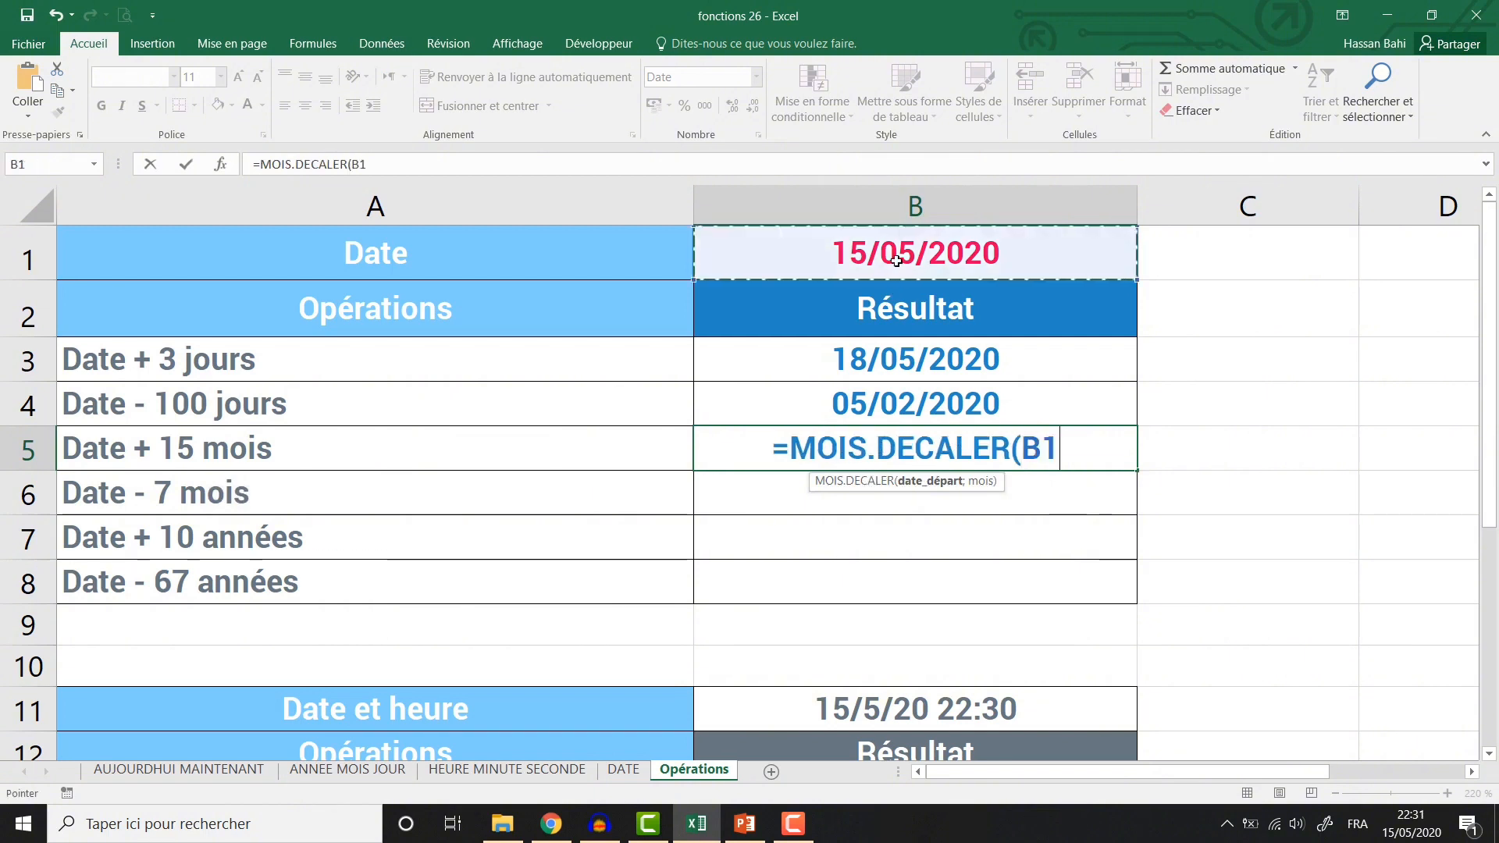
{"action": "type", "text": ";"}
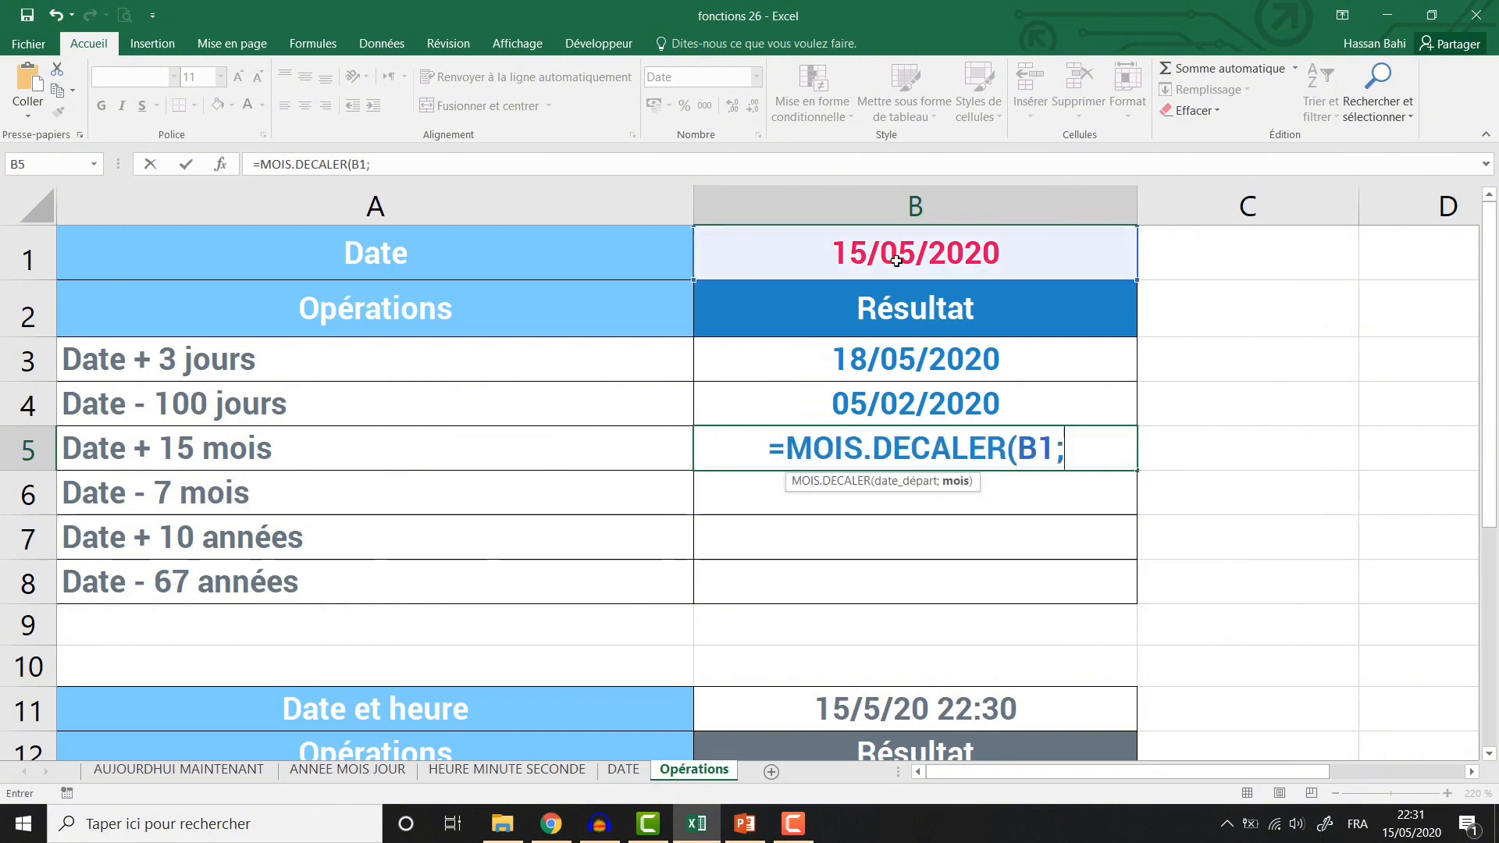
{"action": "type", "text": "15"}
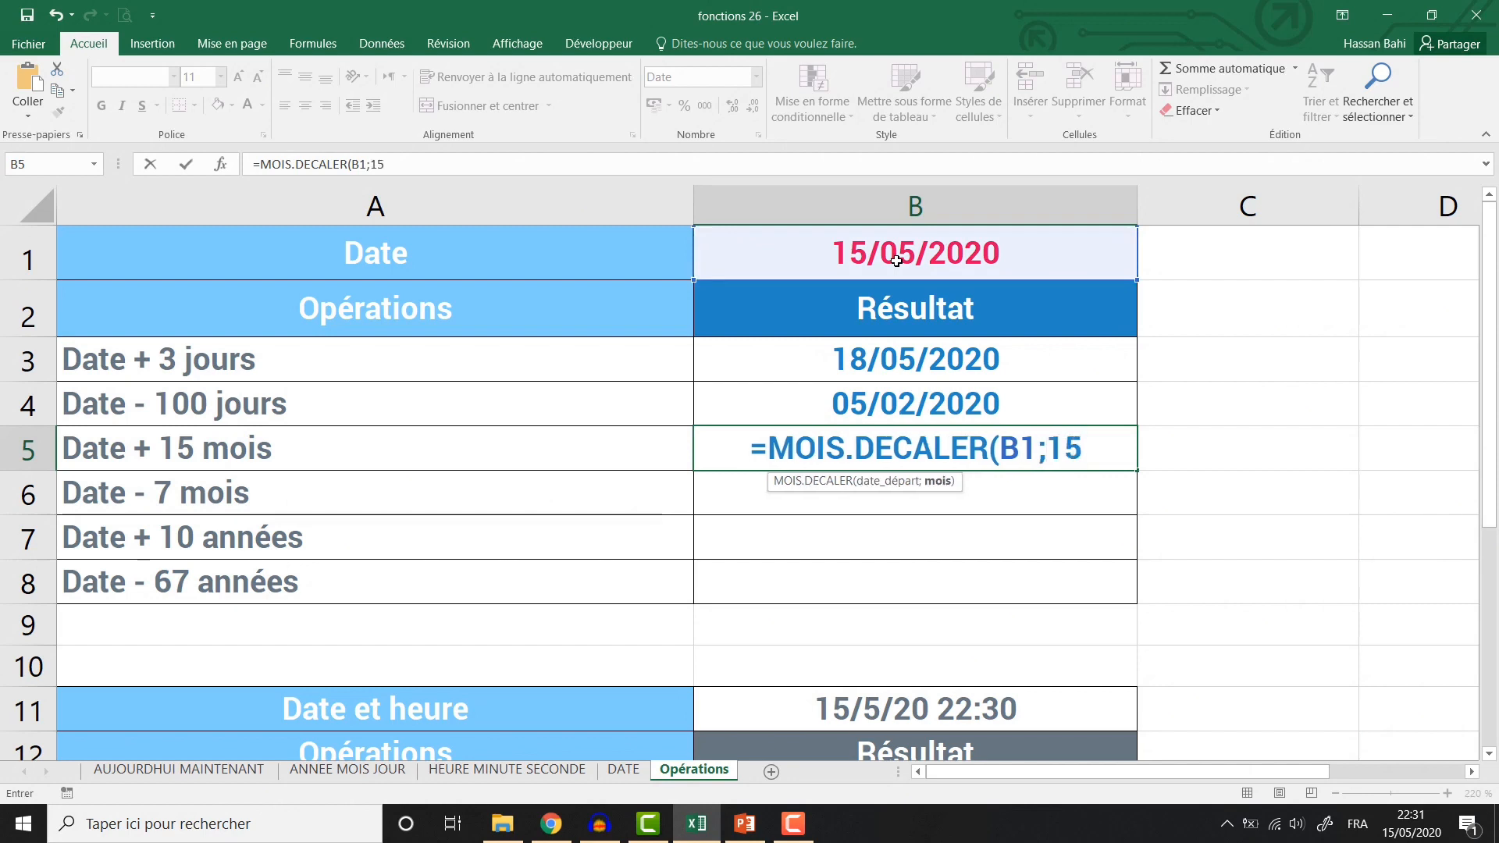
{"action": "type", "text": ")"}
{"action": "key", "text": "Return"}
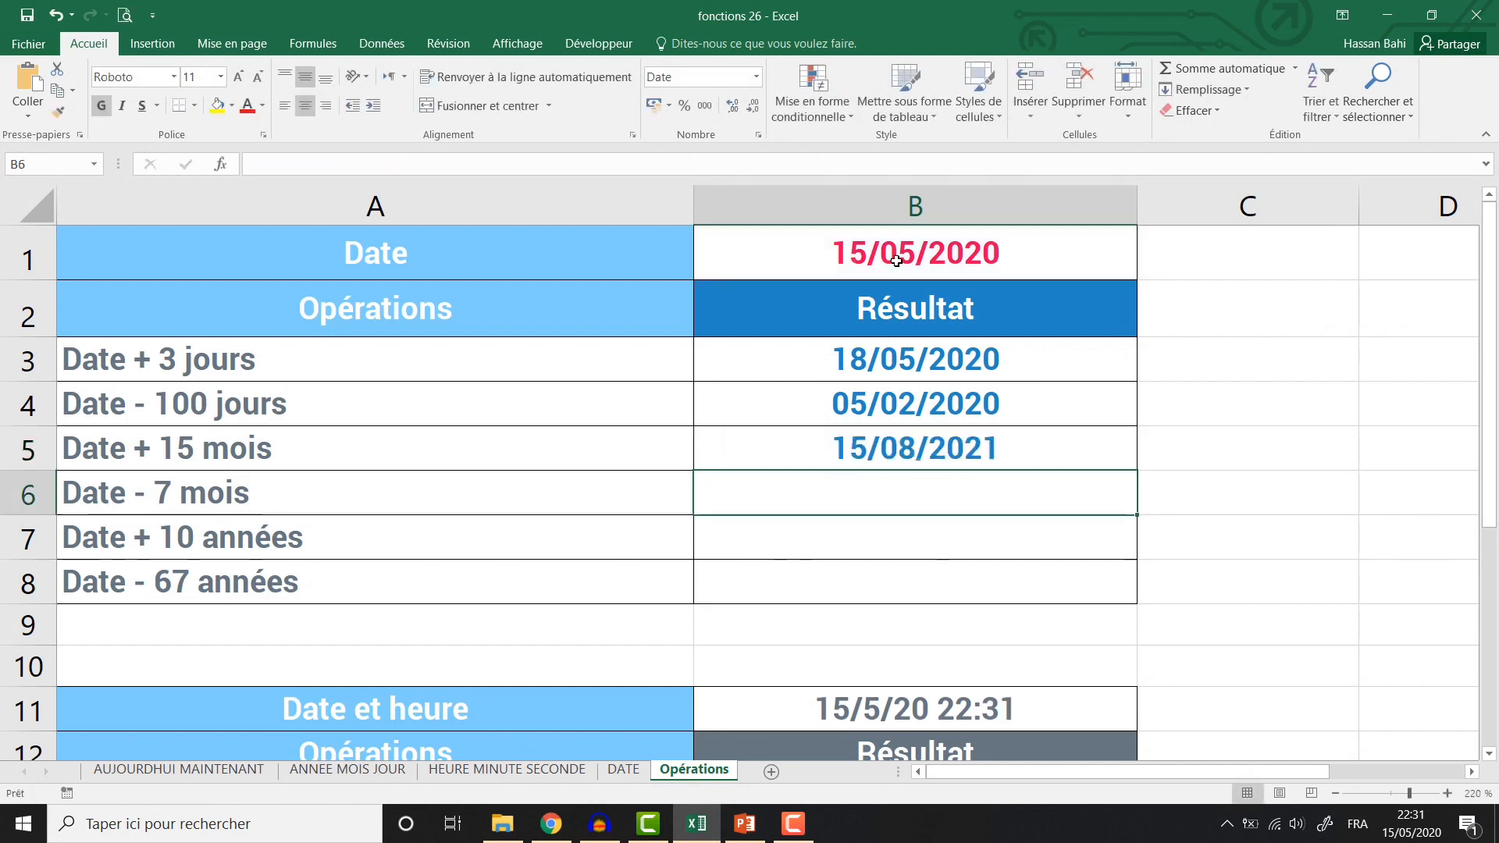
{"action": "left_click", "coordinate": [842, 447]}
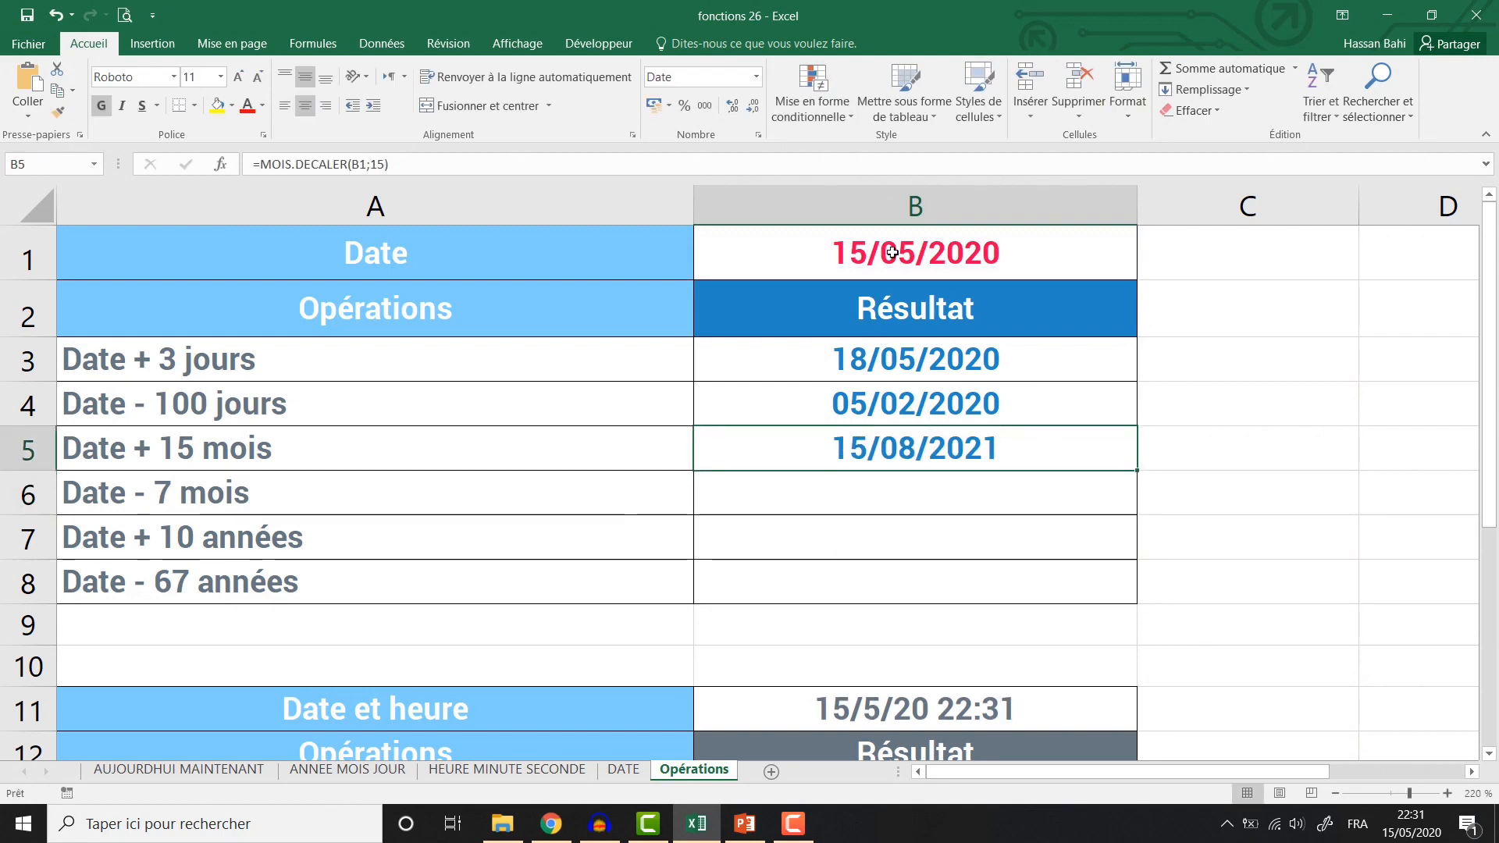
{"action": "left_click", "coordinate": [854, 260]}
{"action": "left_click", "coordinate": [879, 447]}
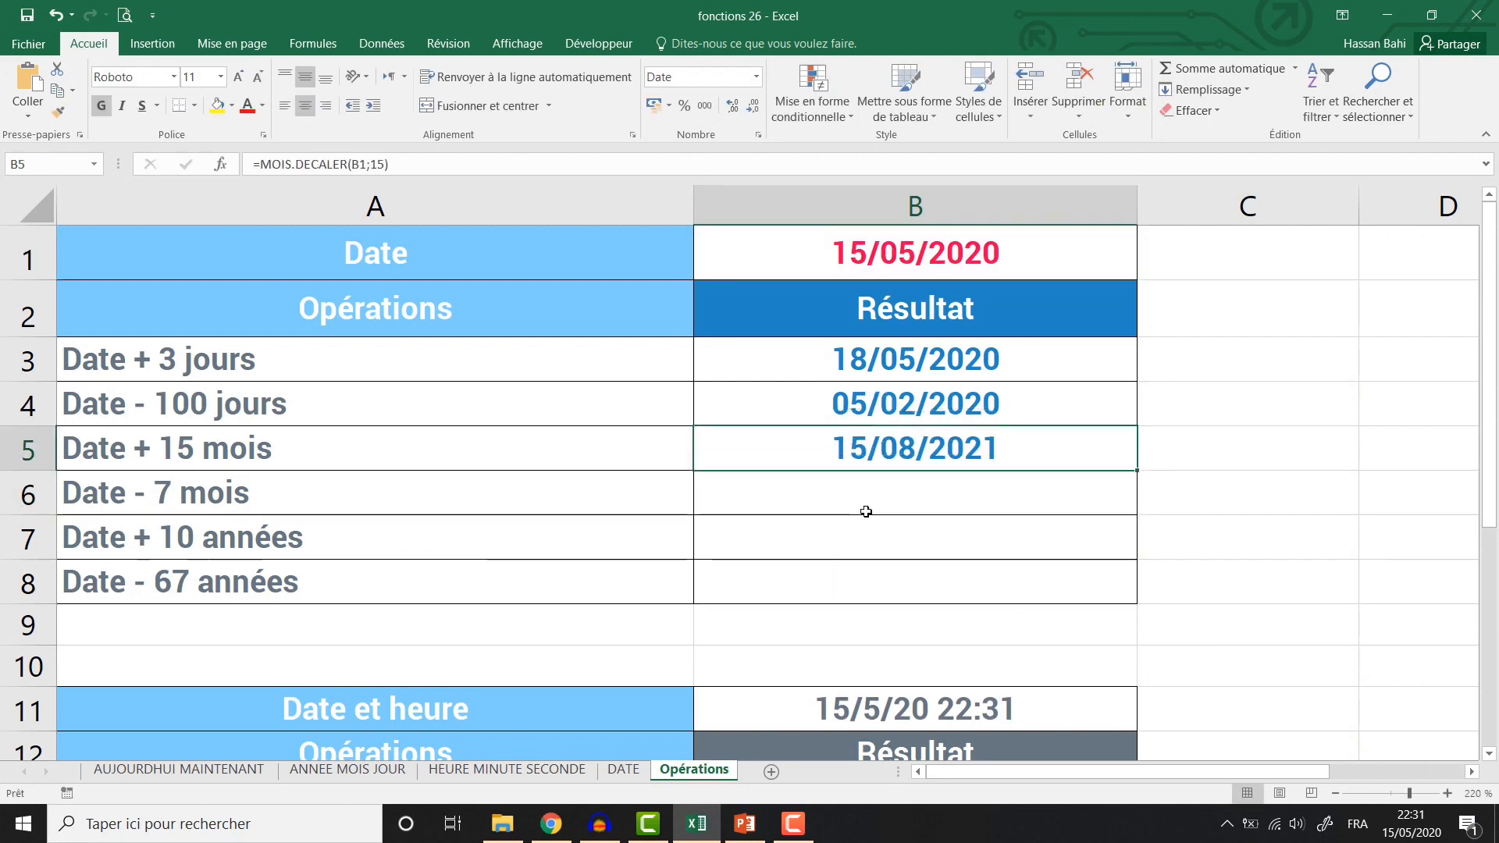
Enter =MOIS.DECALER(B1;-7) in B6 to subtract 7 months from the base date
{"action": "left_click", "coordinate": [841, 497]}
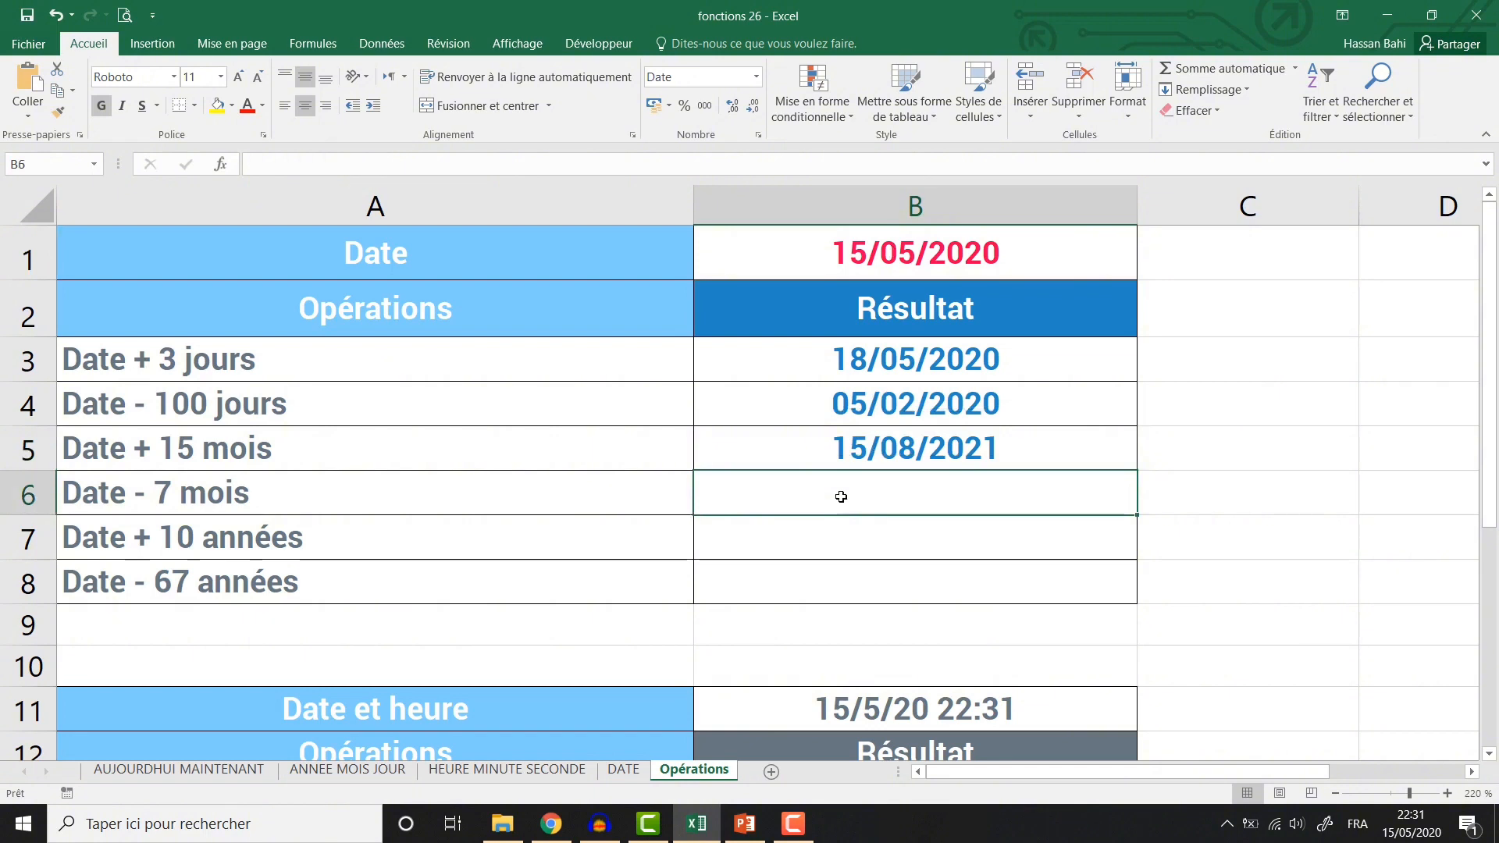
{"action": "type", "text": "="}
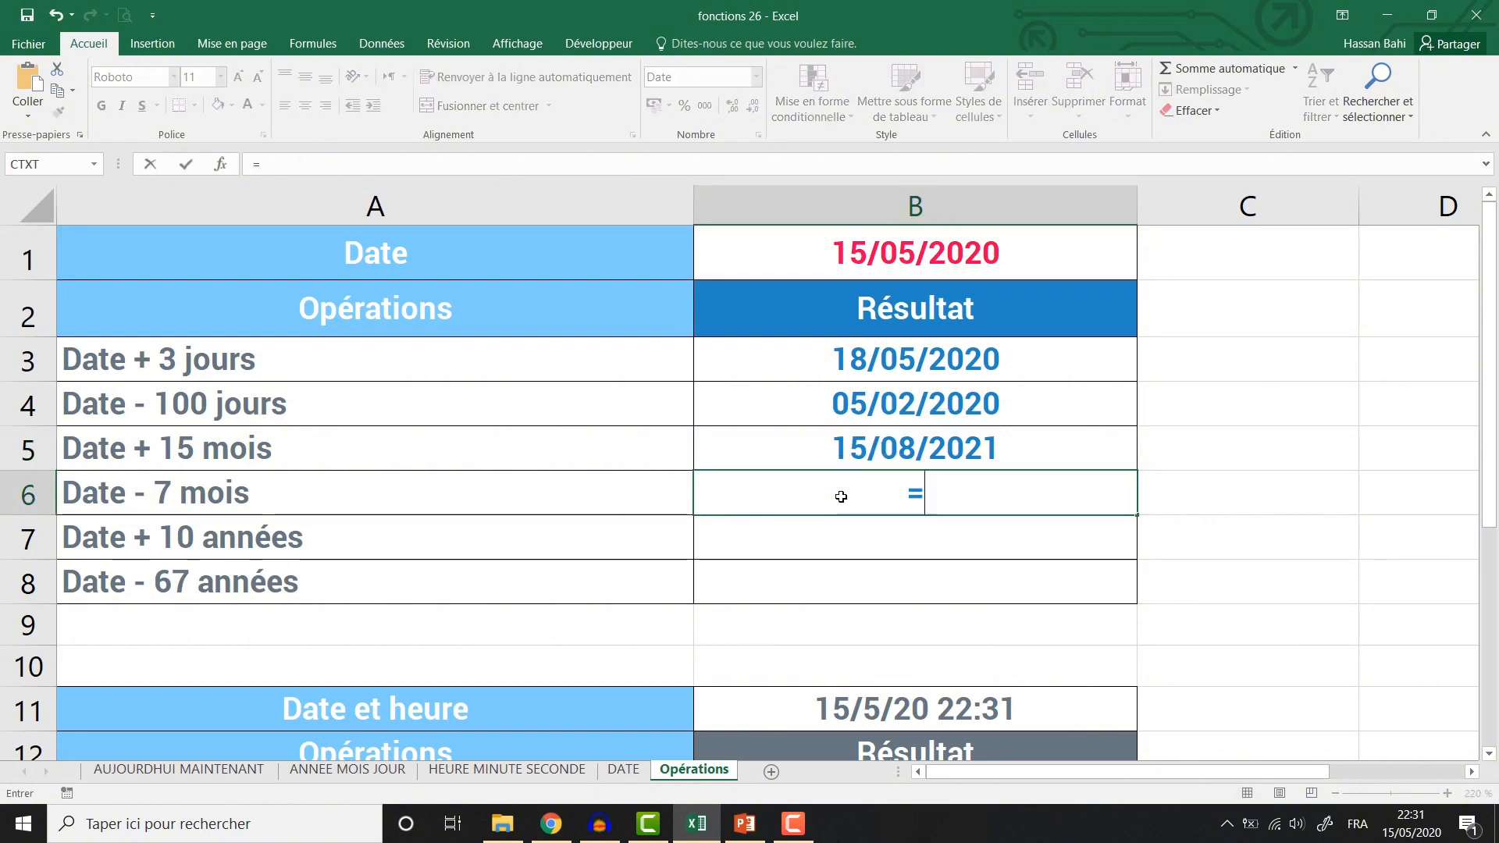
{"action": "type", "text": "mo"}
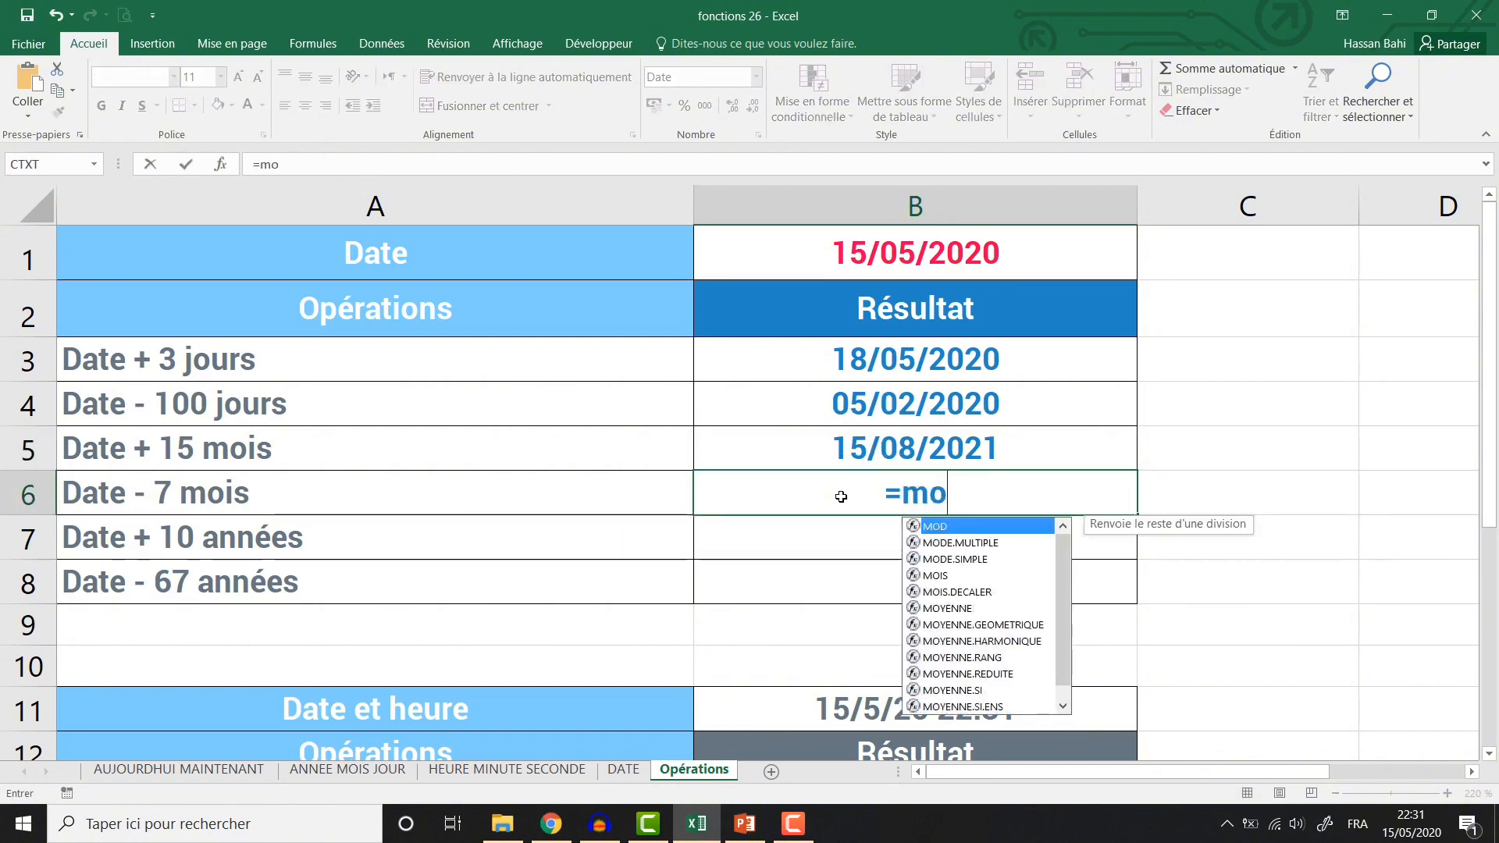
{"action": "type", "text": "is"}
{"action": "key", "text": "Down"}
{"action": "key", "text": "Tab"}
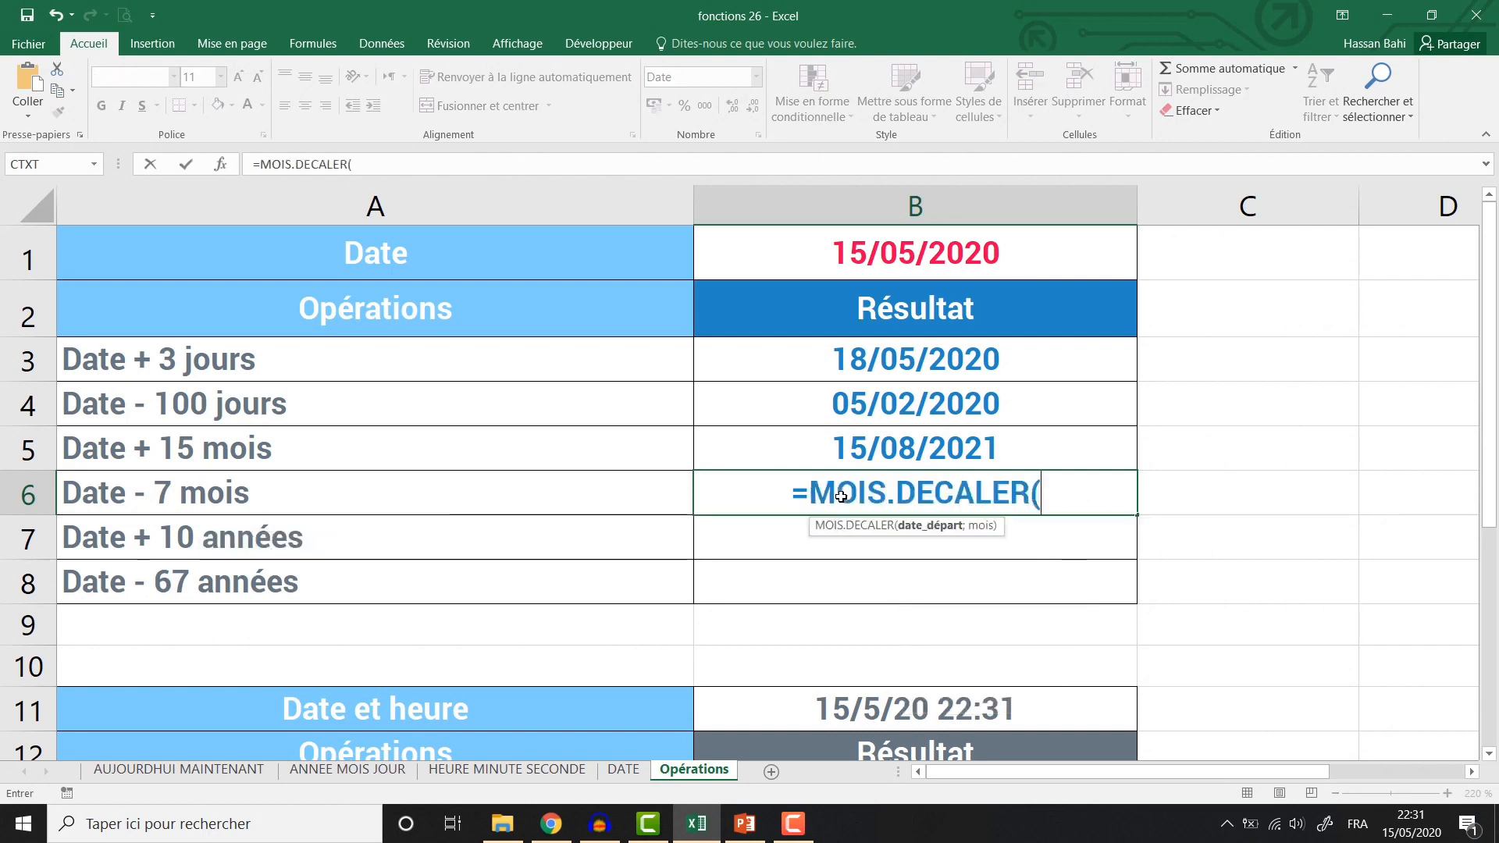
{"action": "left_click", "coordinate": [899, 250]}
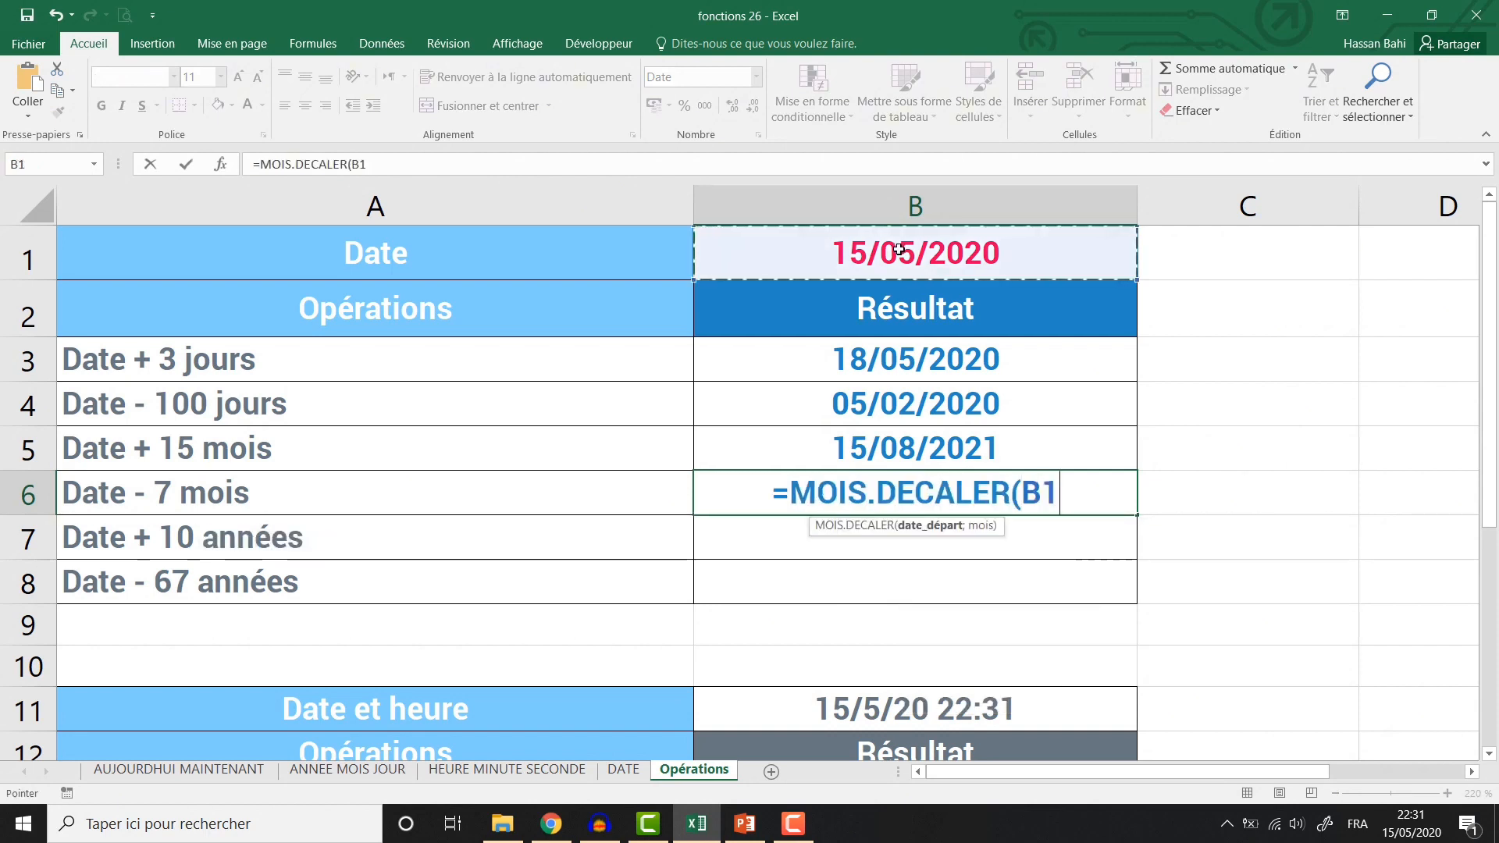
{"action": "type", "text": ";"}
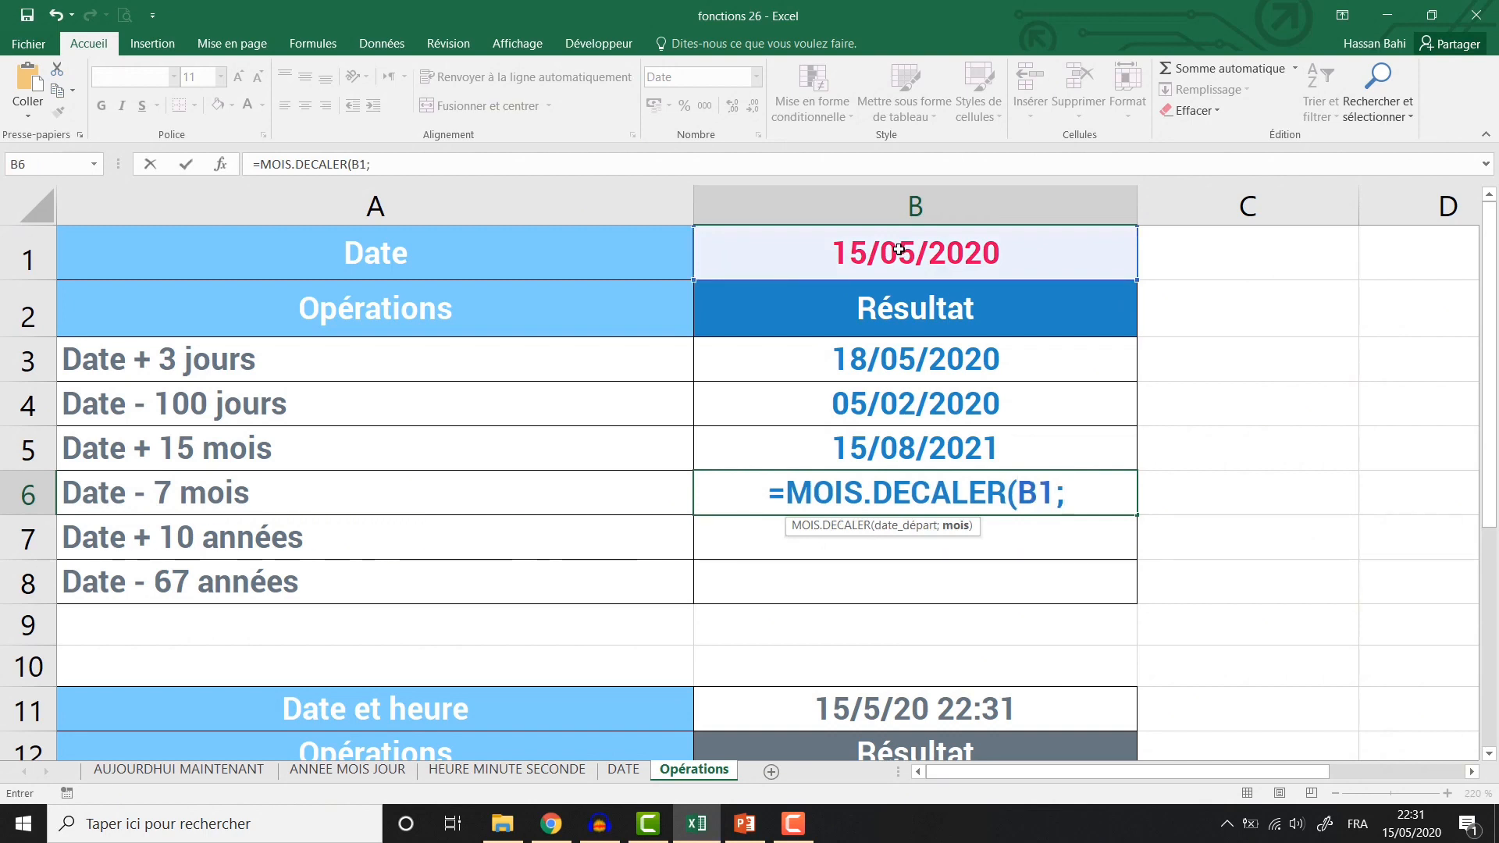
{"action": "type", "text": "-7"}
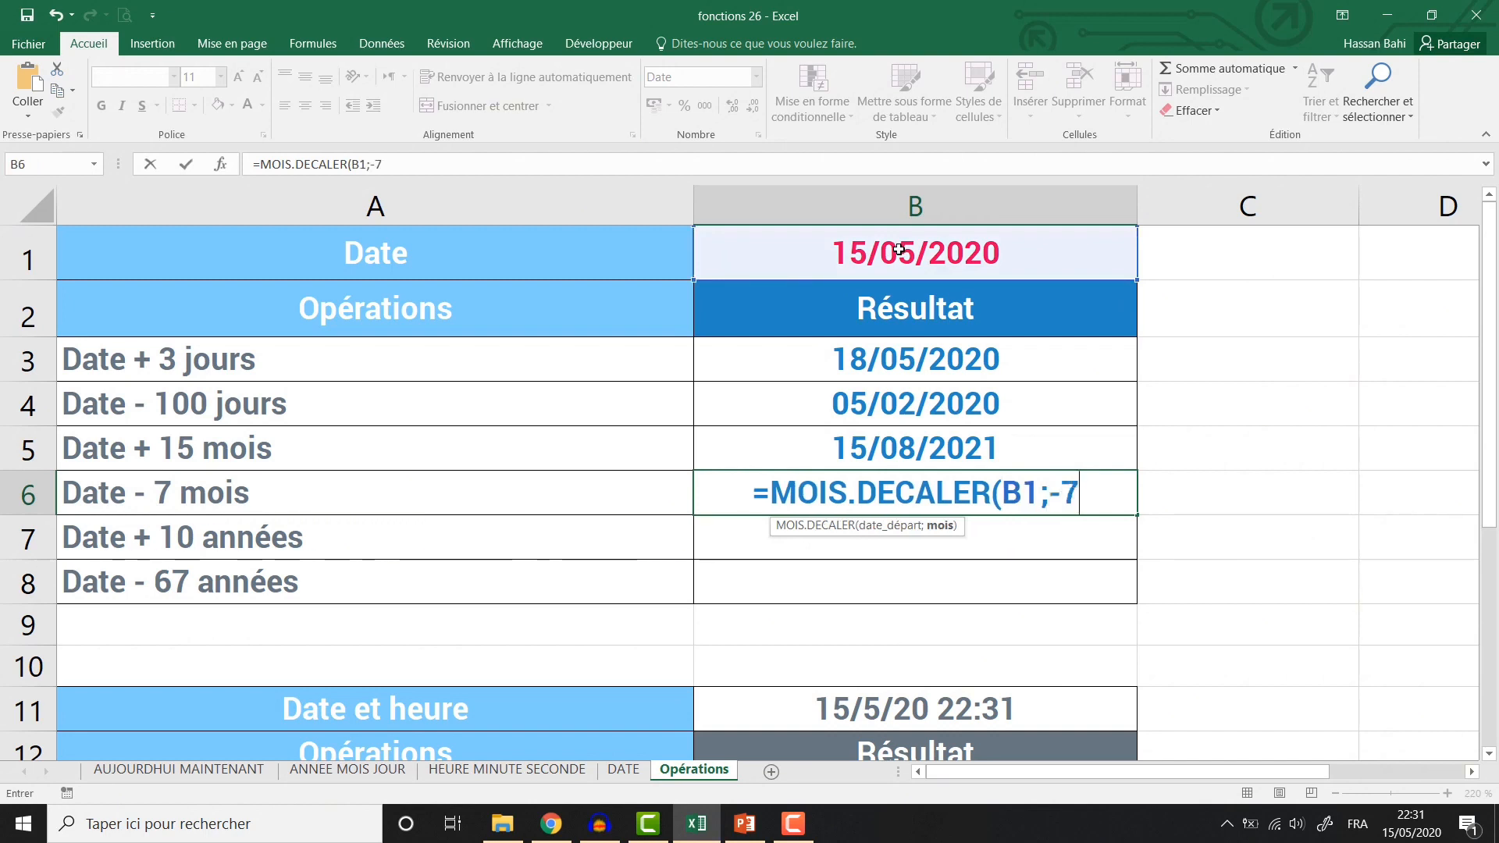
{"action": "type", "text": ")"}
{"action": "key", "text": "Return"}
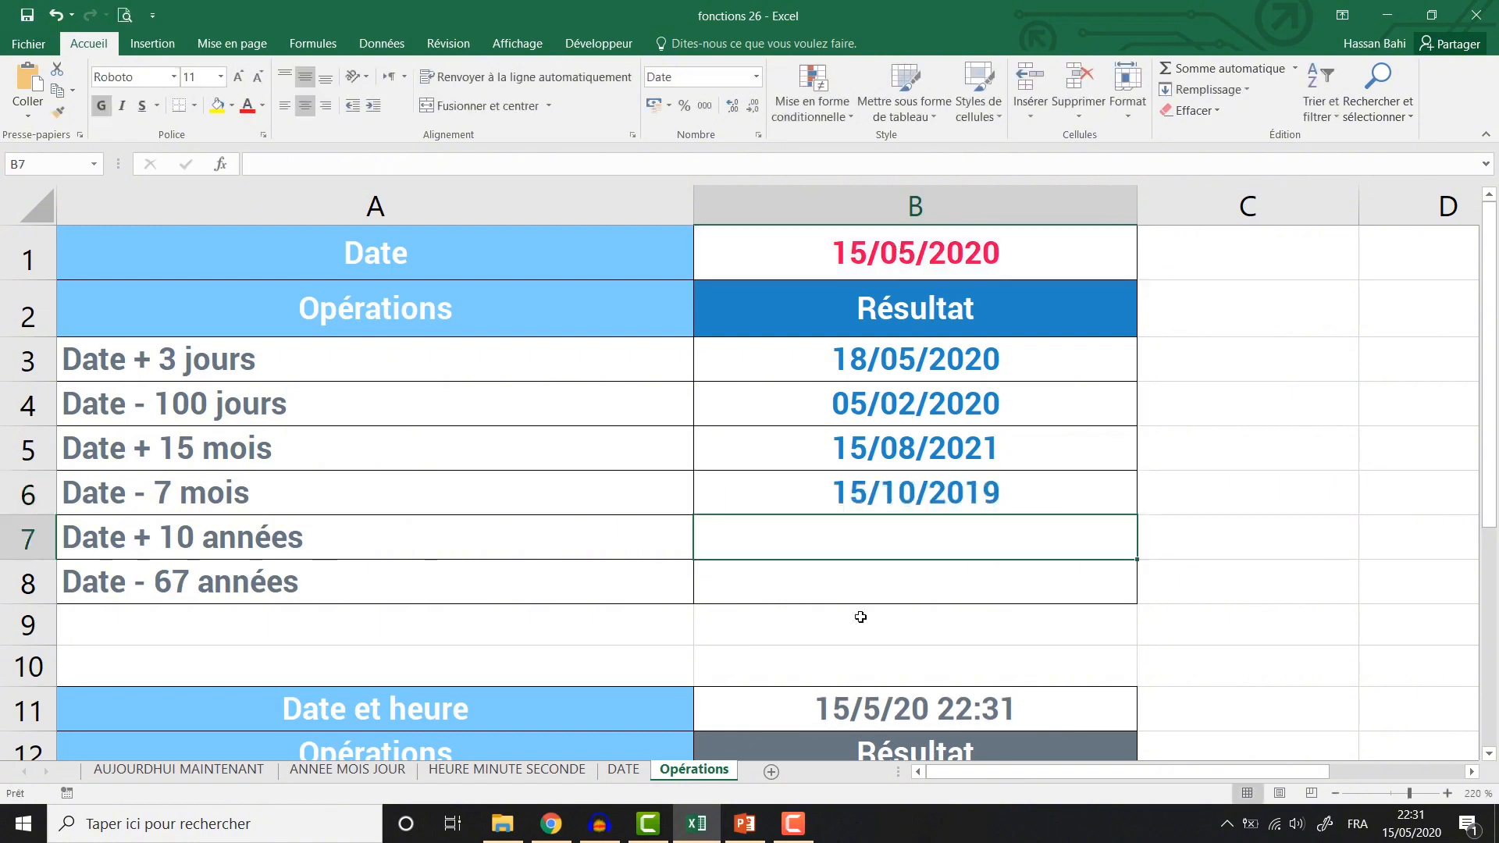
{"action": "left_click", "coordinate": [847, 505]}
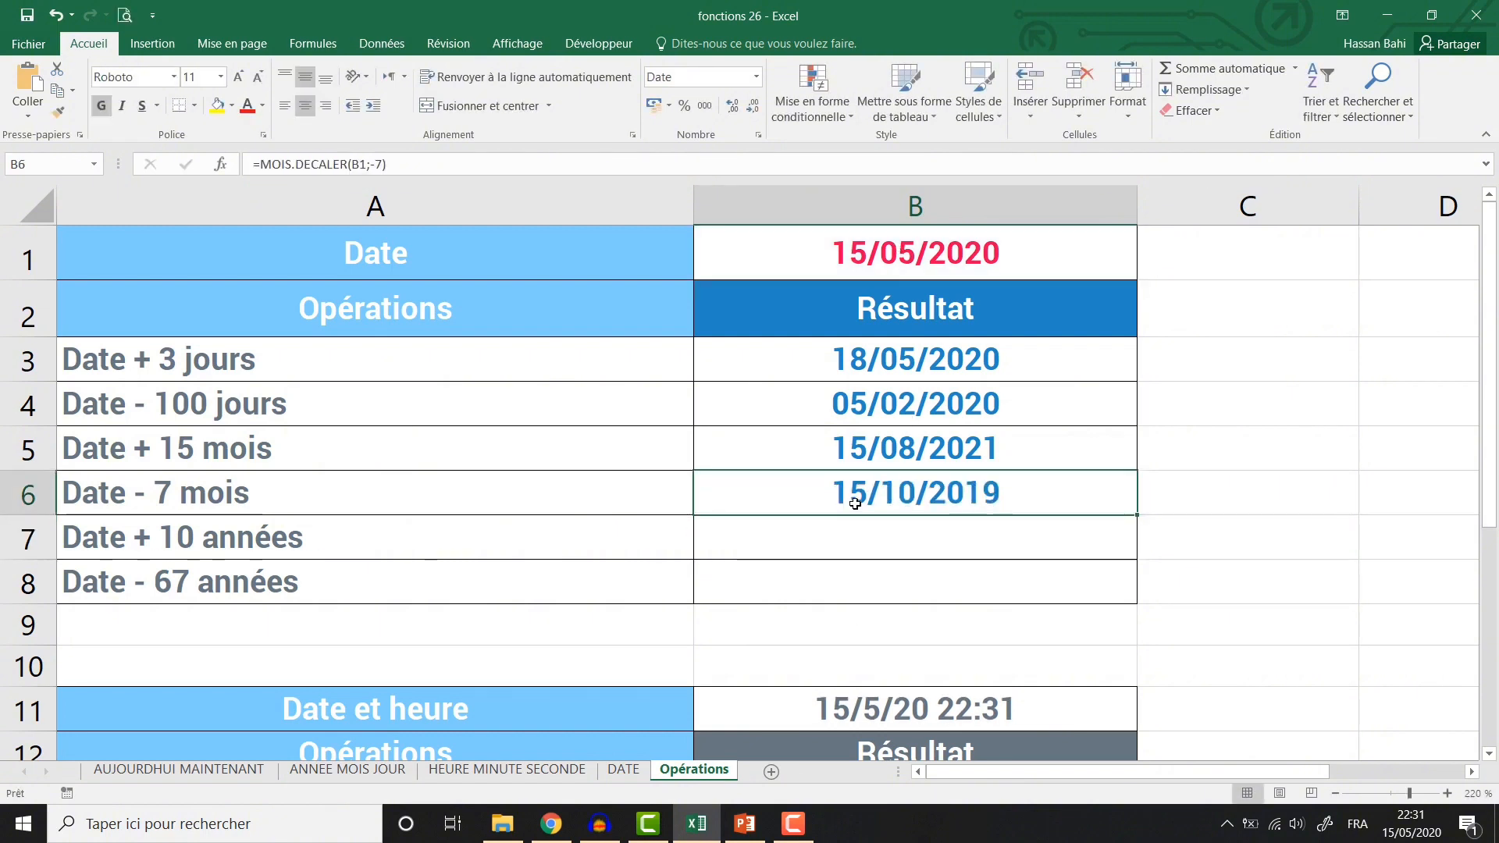
Enter =MOIS.DECALER(B1;12*10) in B7 to add 10 years to the base date
{"action": "left_click", "coordinate": [923, 534]}
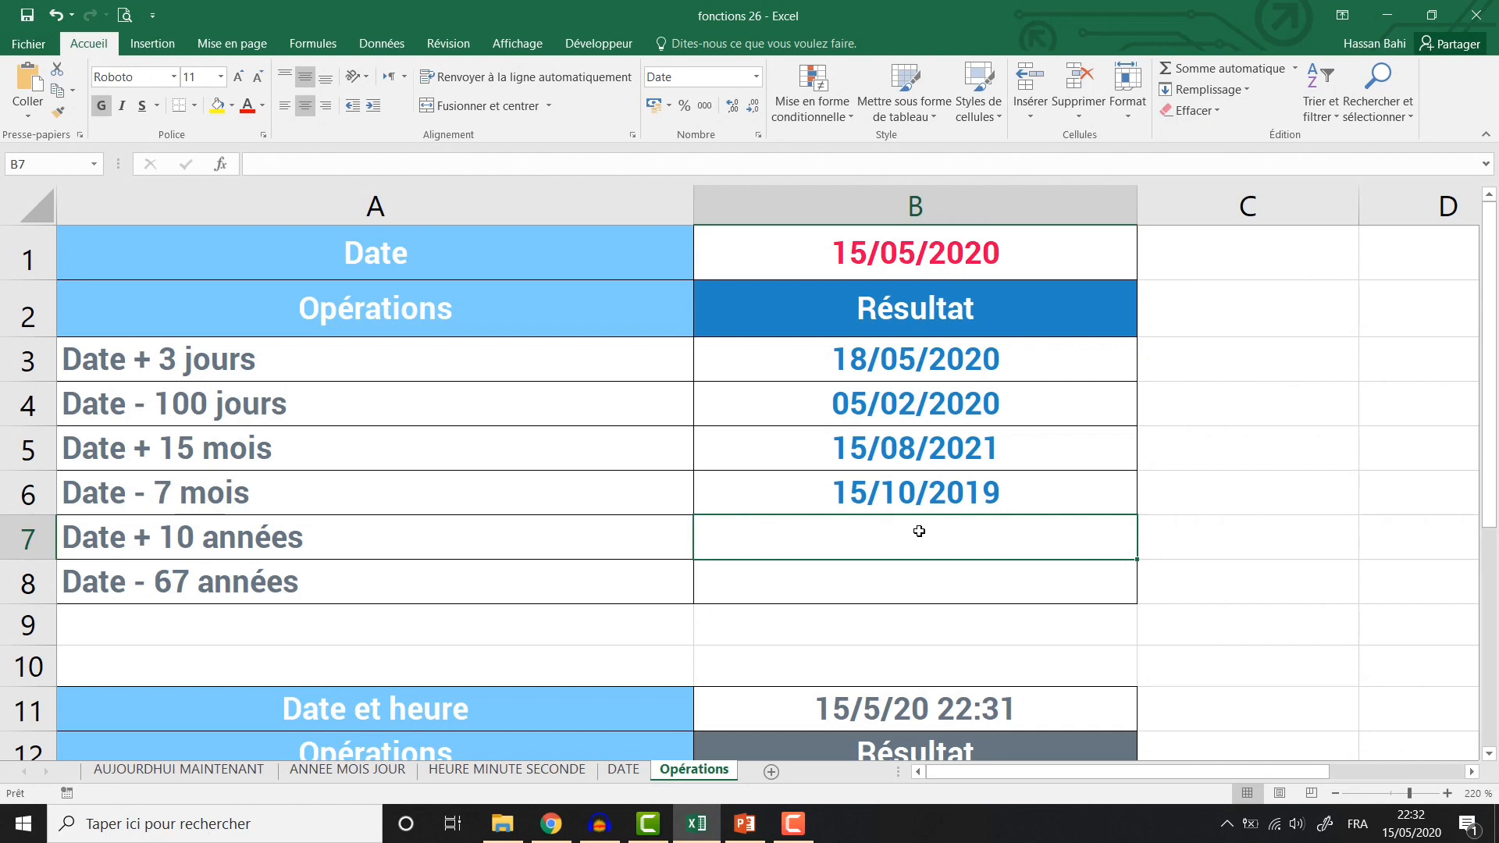
{"action": "type", "text": "=mo"}
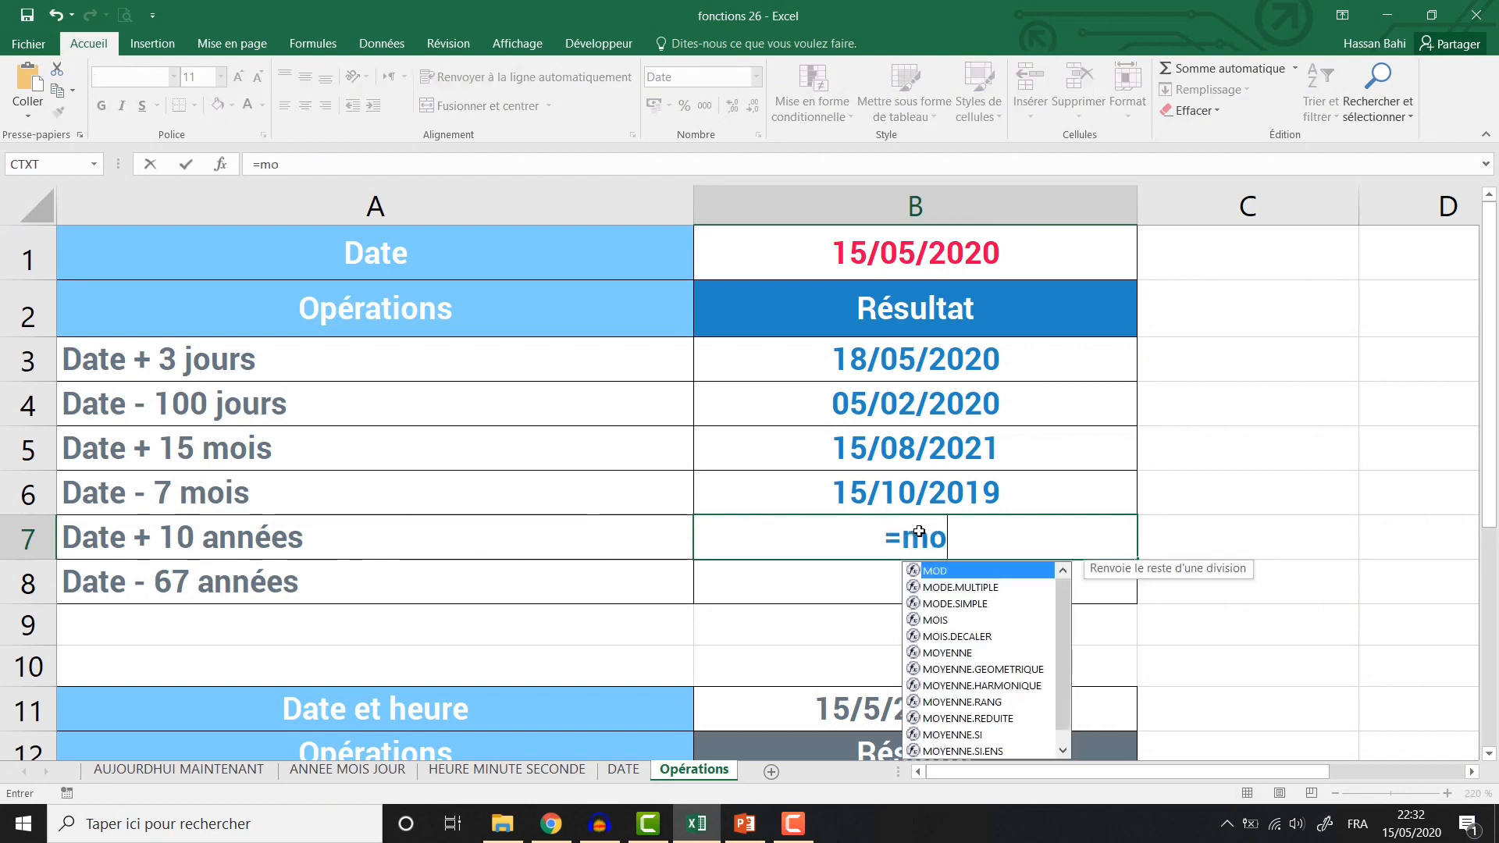
{"action": "type", "text": "is"}
{"action": "key", "text": "Down"}
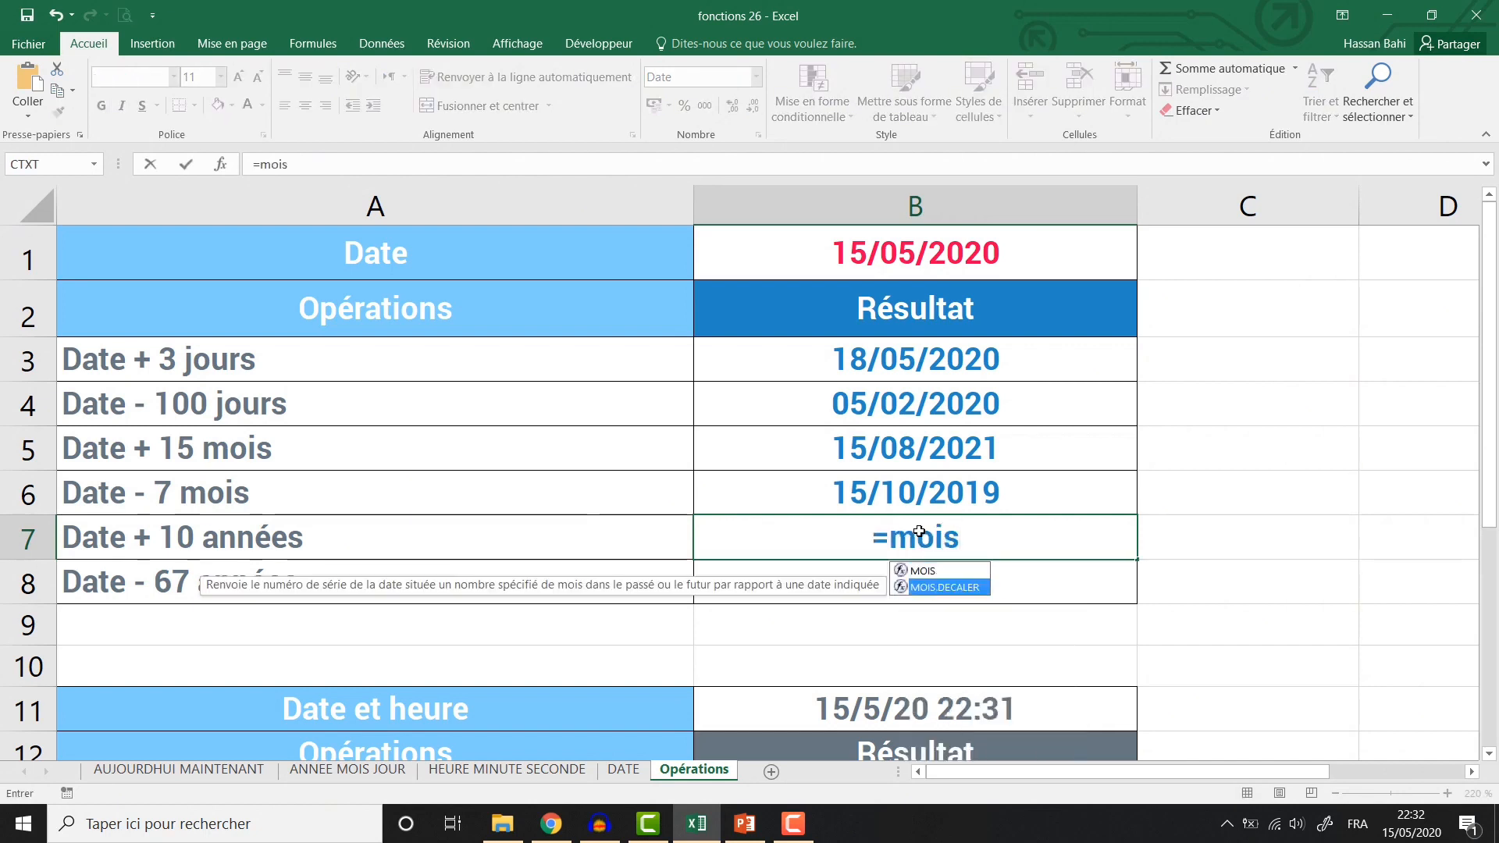
{"action": "key", "text": "Tab"}
{"action": "left_click", "coordinate": [949, 259]}
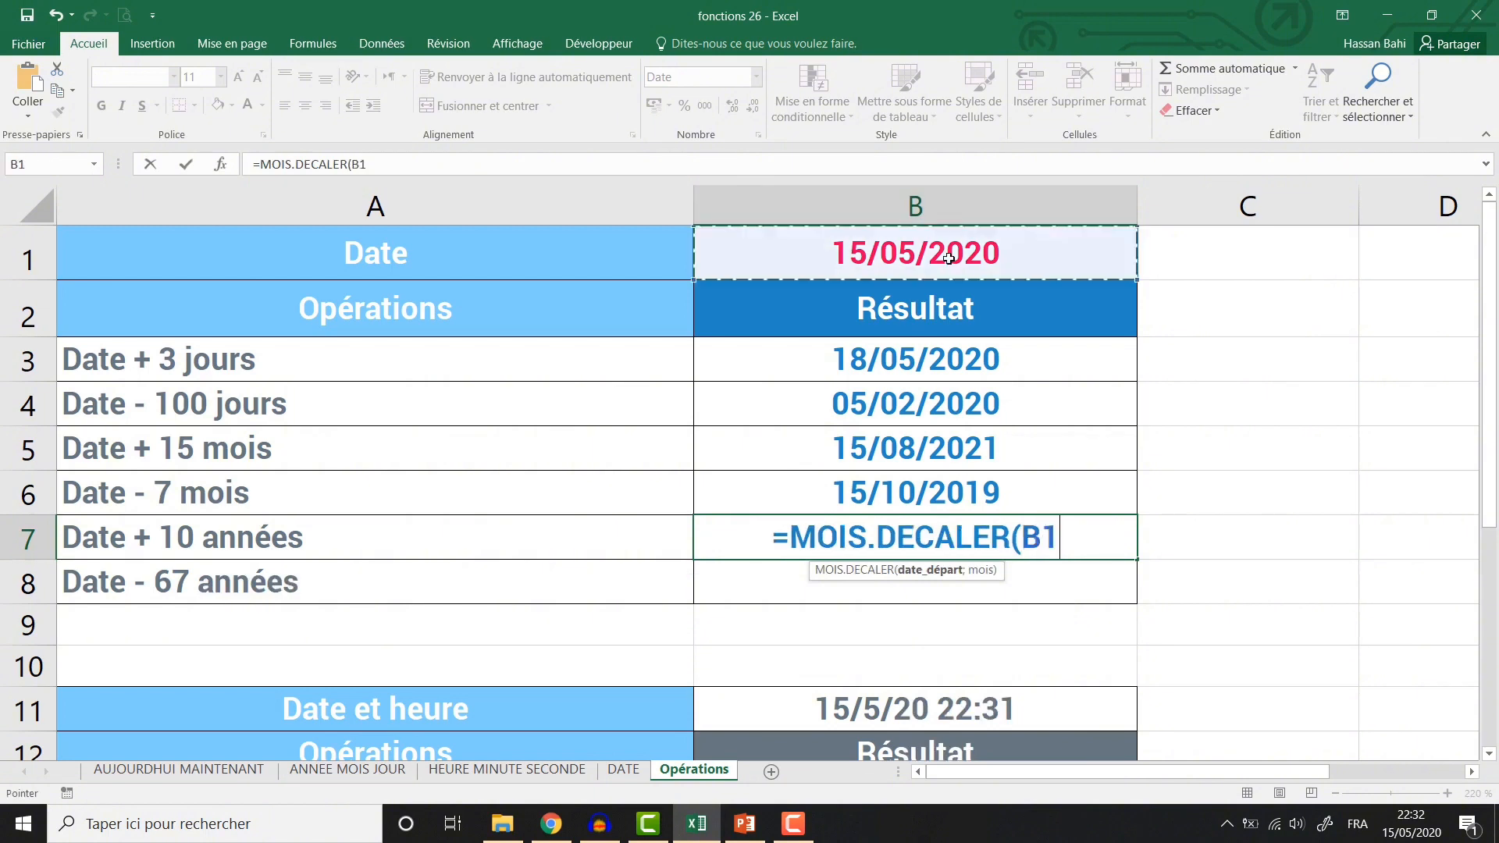
{"action": "type", "text": ";"}
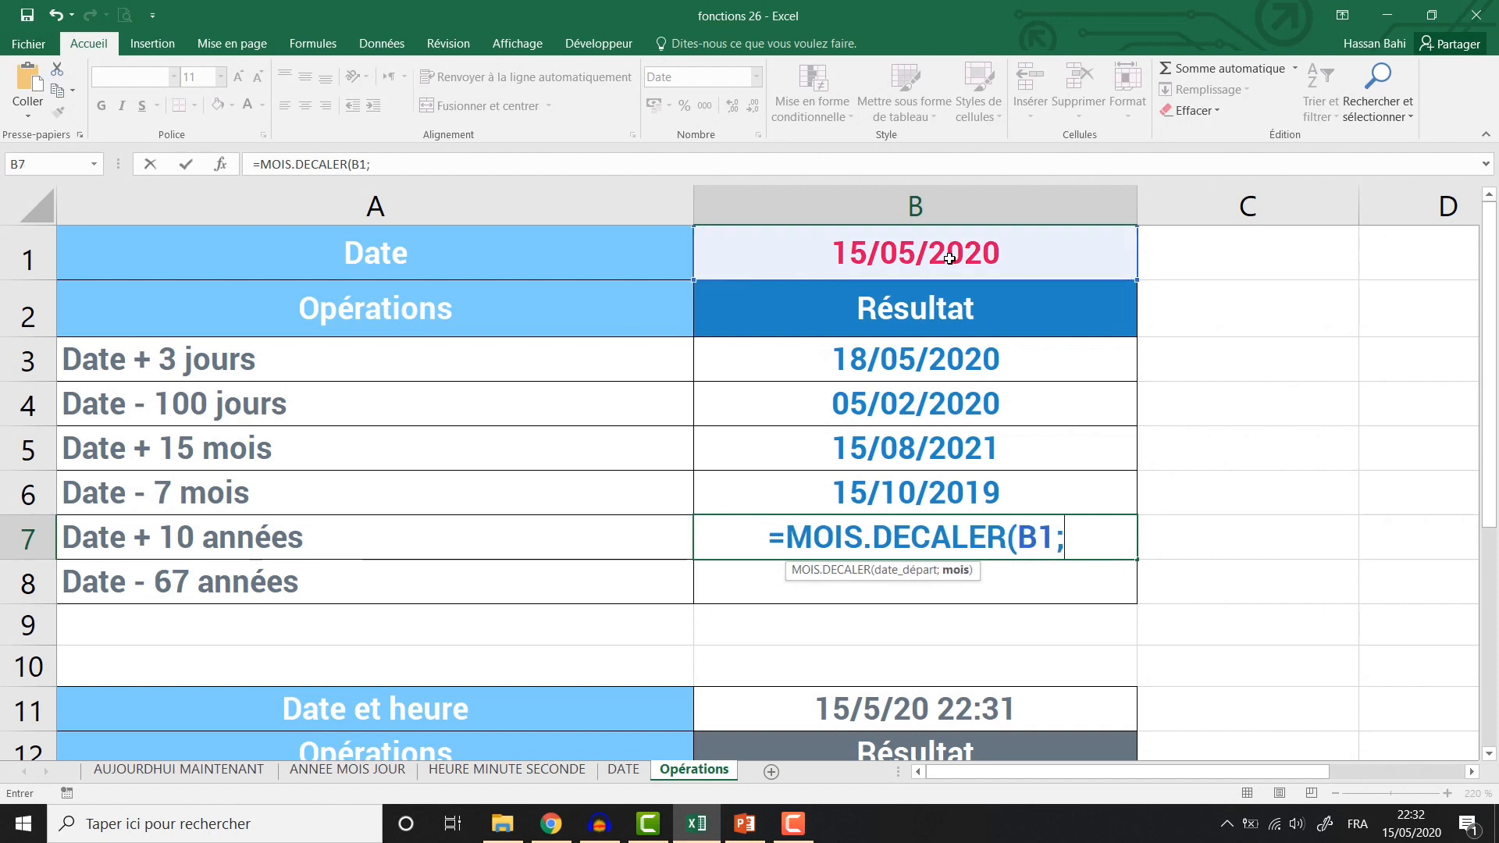
{"action": "type", "text": "12*"}
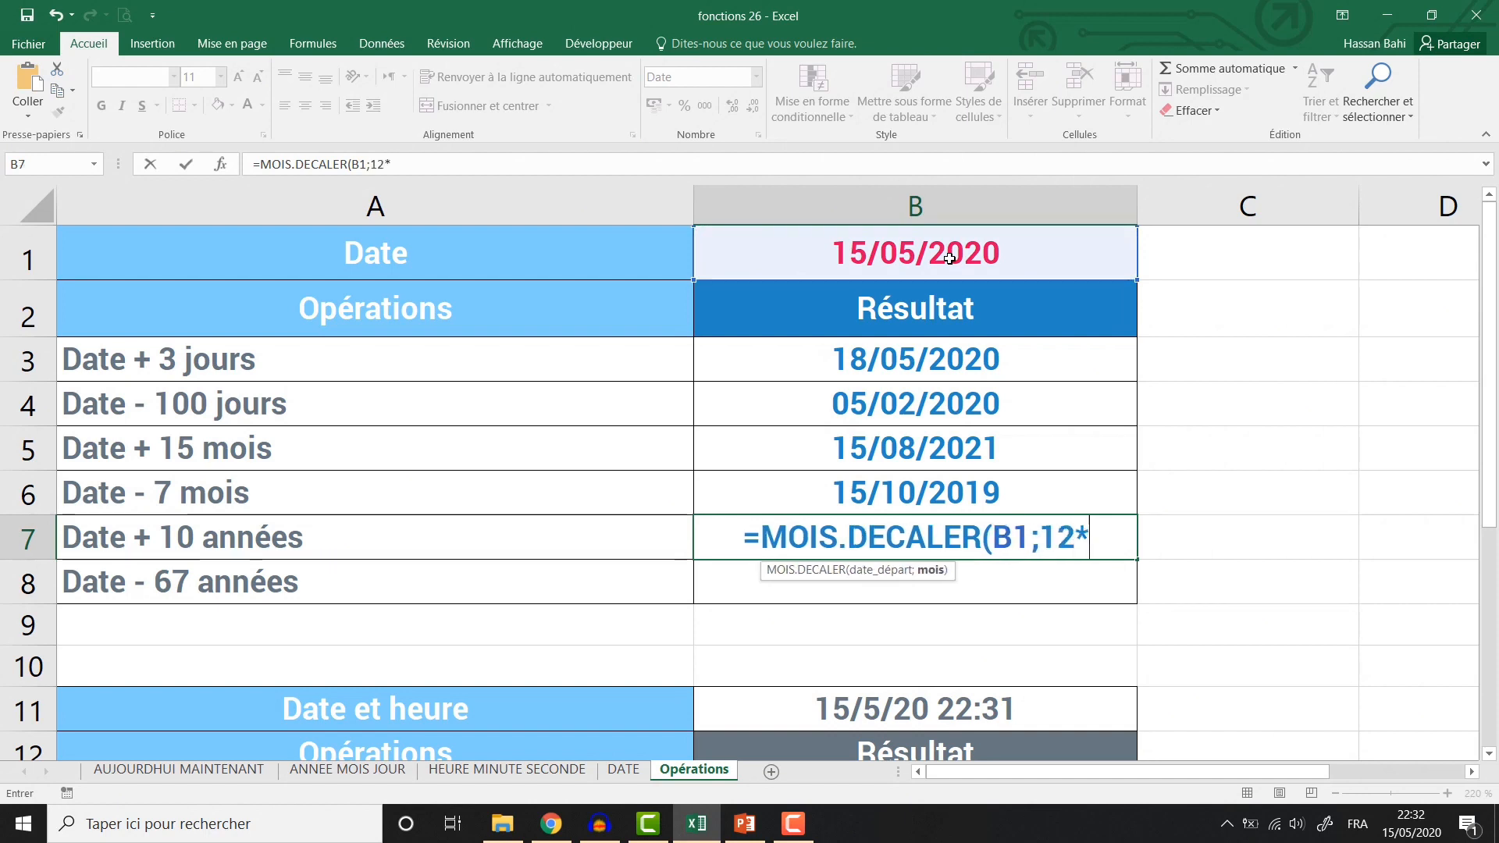
{"action": "type", "text": "10)"}
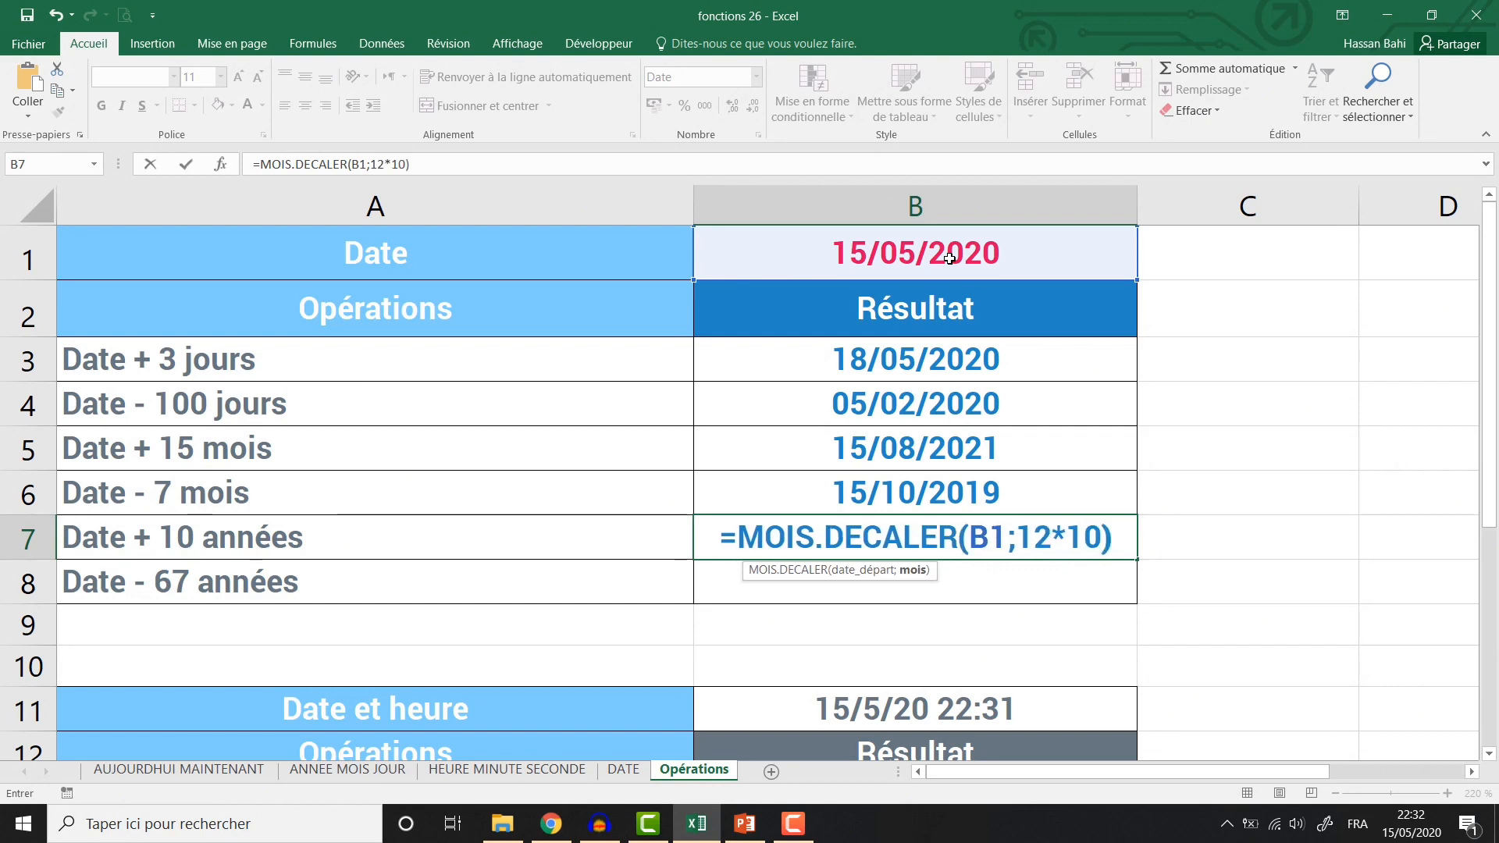
{"action": "key", "text": "Return"}
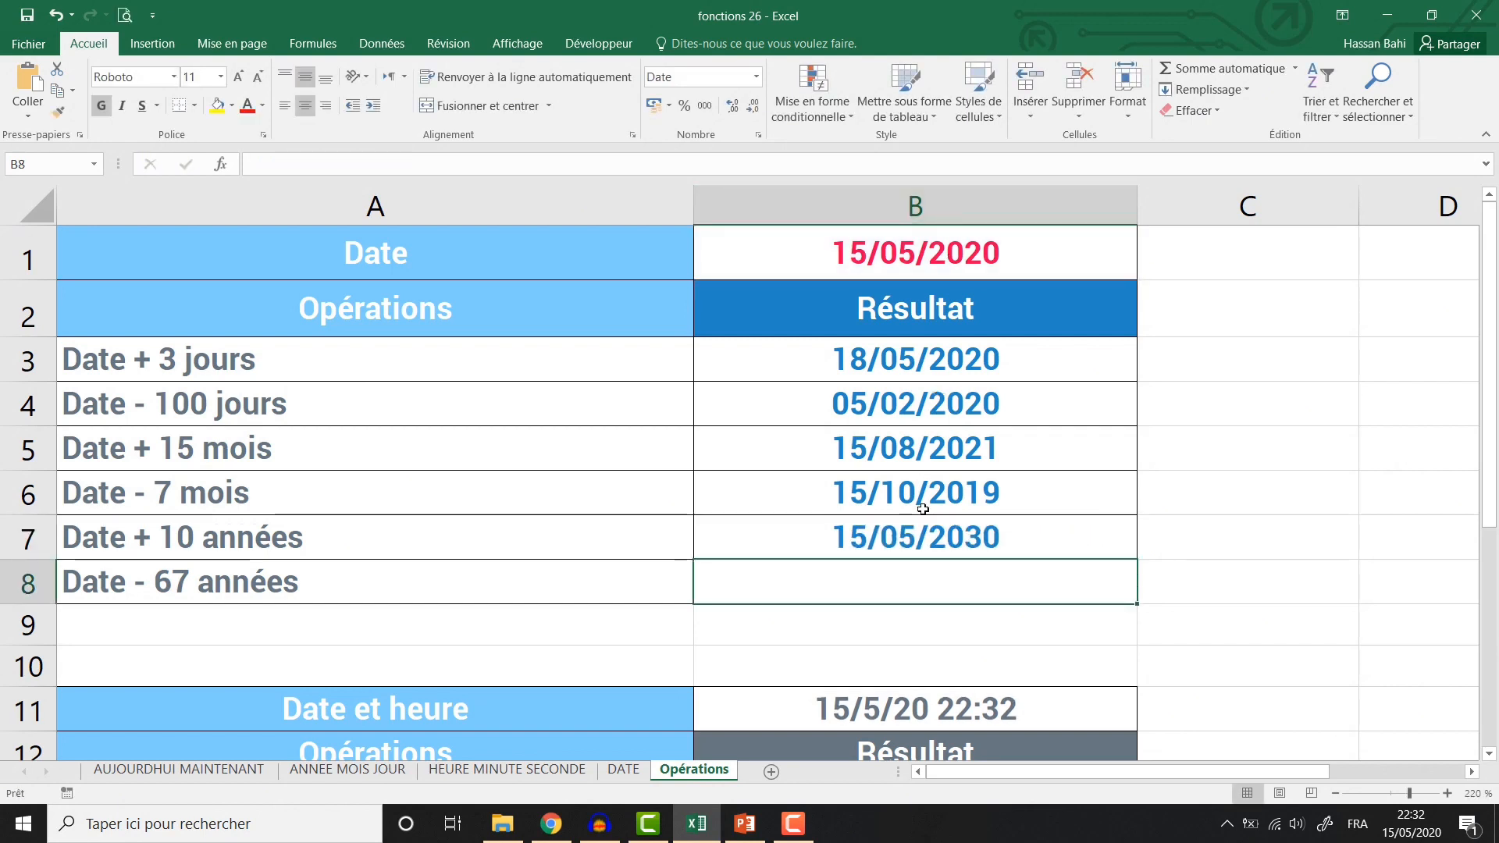
{"action": "left_click", "coordinate": [910, 544]}
Enter =MOIS.DECALER(B1;-12*67) in B8 to subtract 67 years from the base date
{"action": "left_click", "coordinate": [882, 589]}
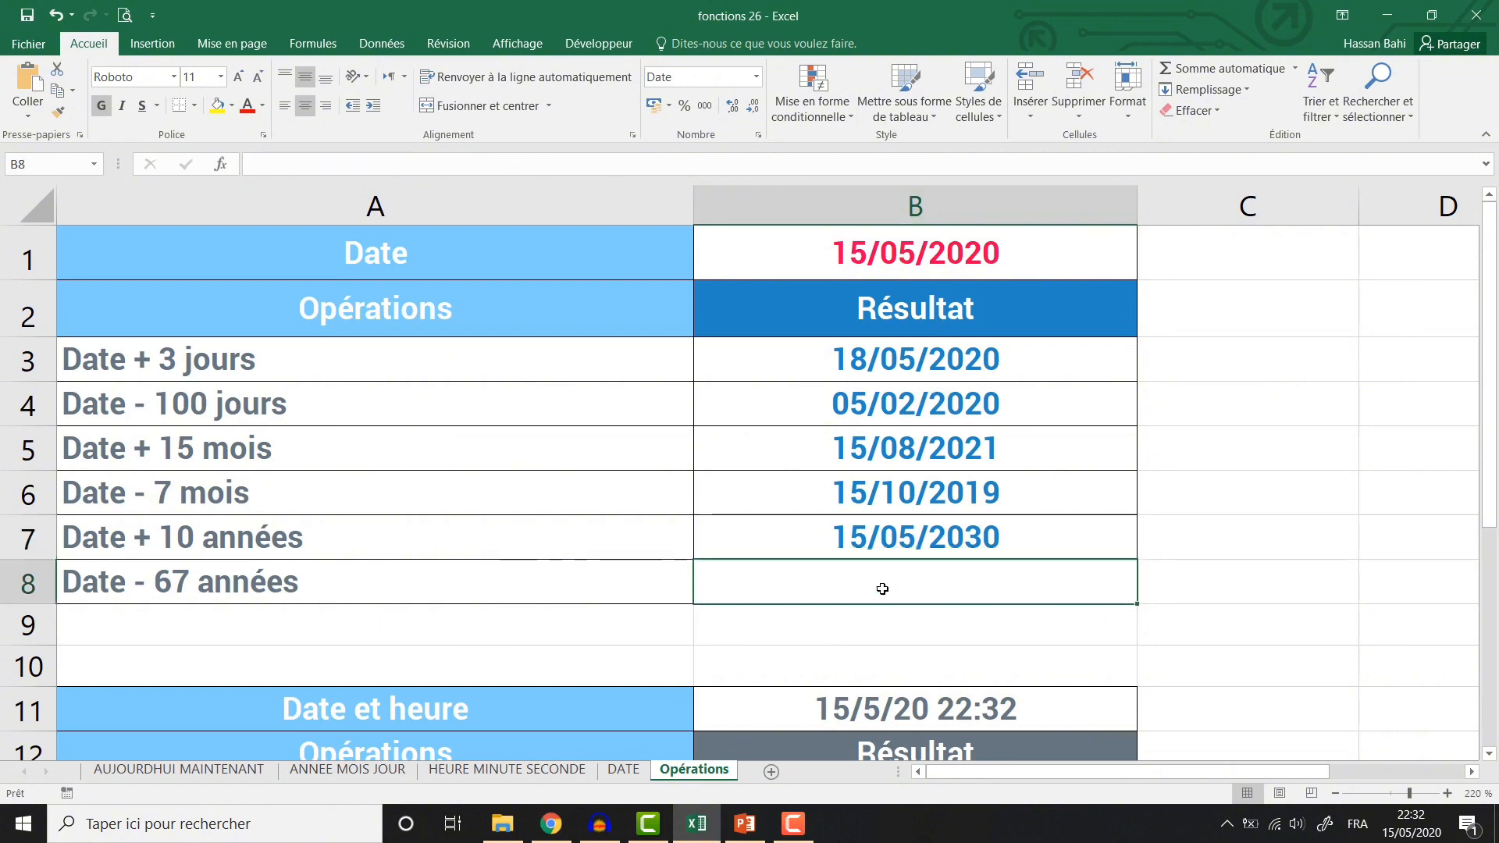
{"action": "type", "text": "=mois"}
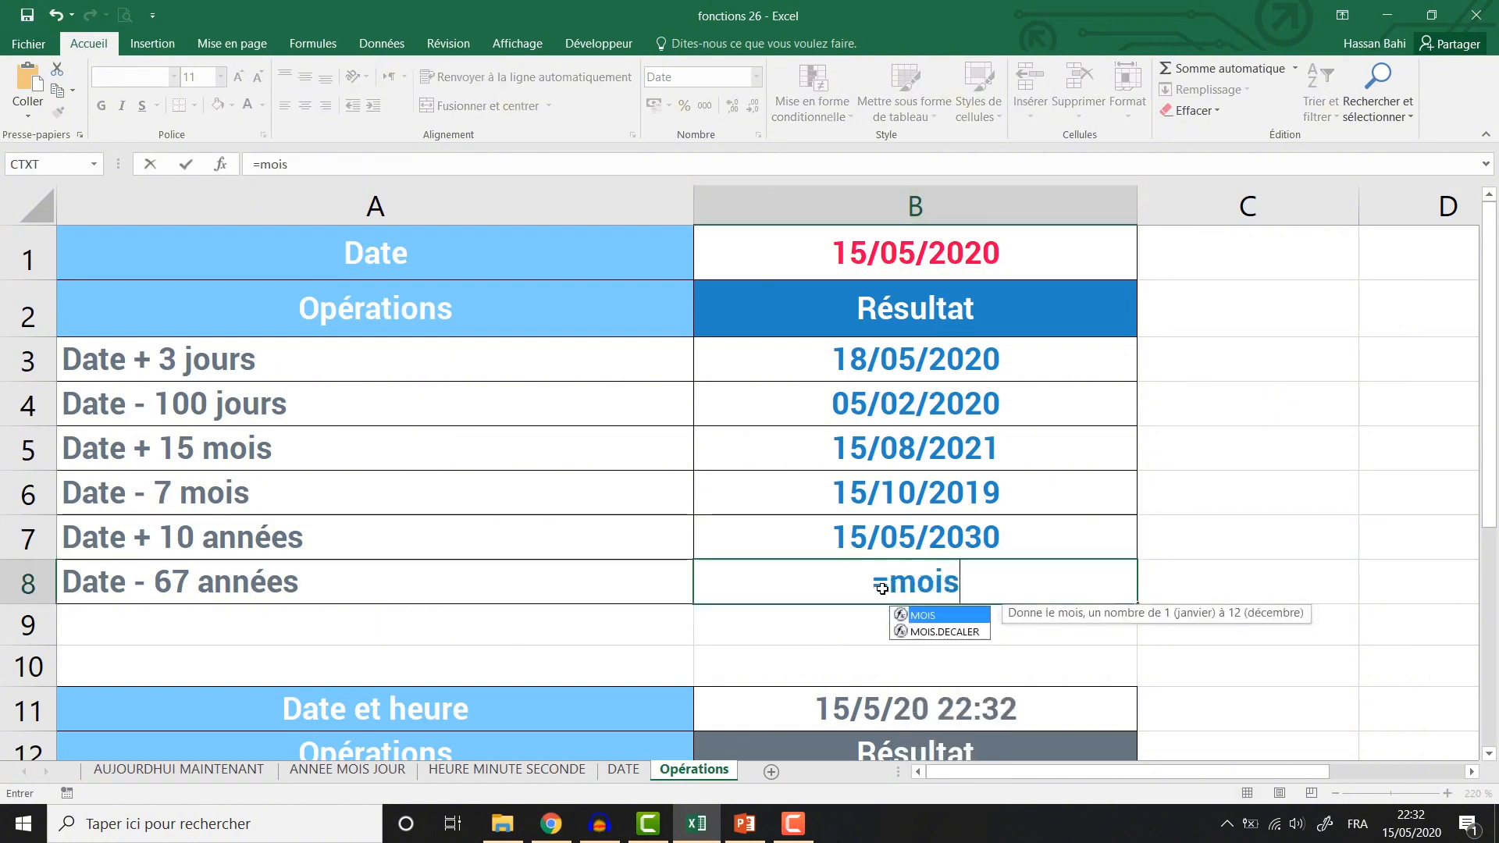
{"action": "key", "text": "Down"}
{"action": "key", "text": "Tab"}
{"action": "left_click", "coordinate": [897, 267]}
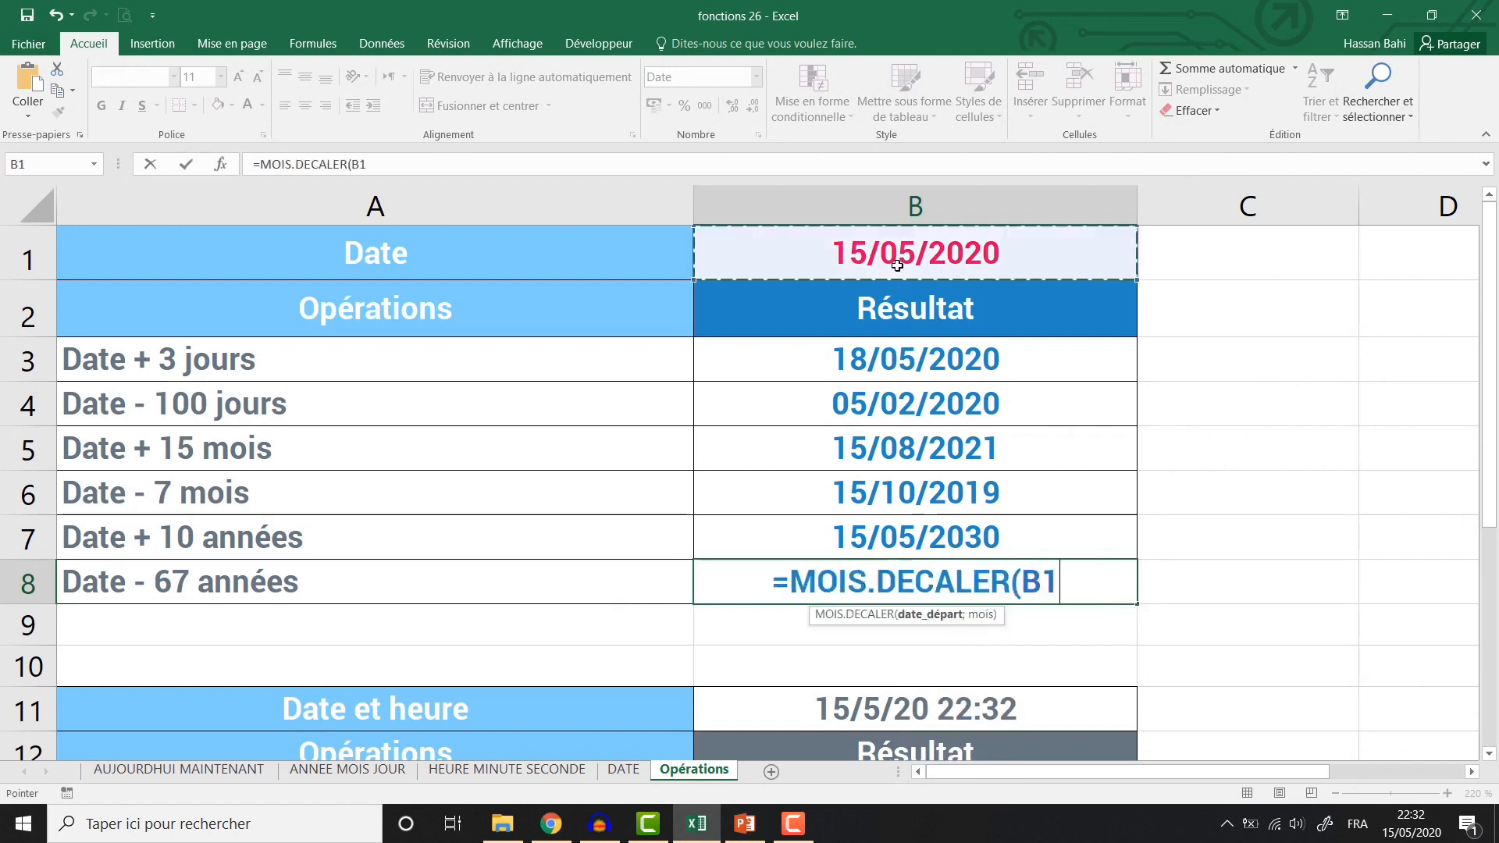
{"action": "type", "text": ";"}
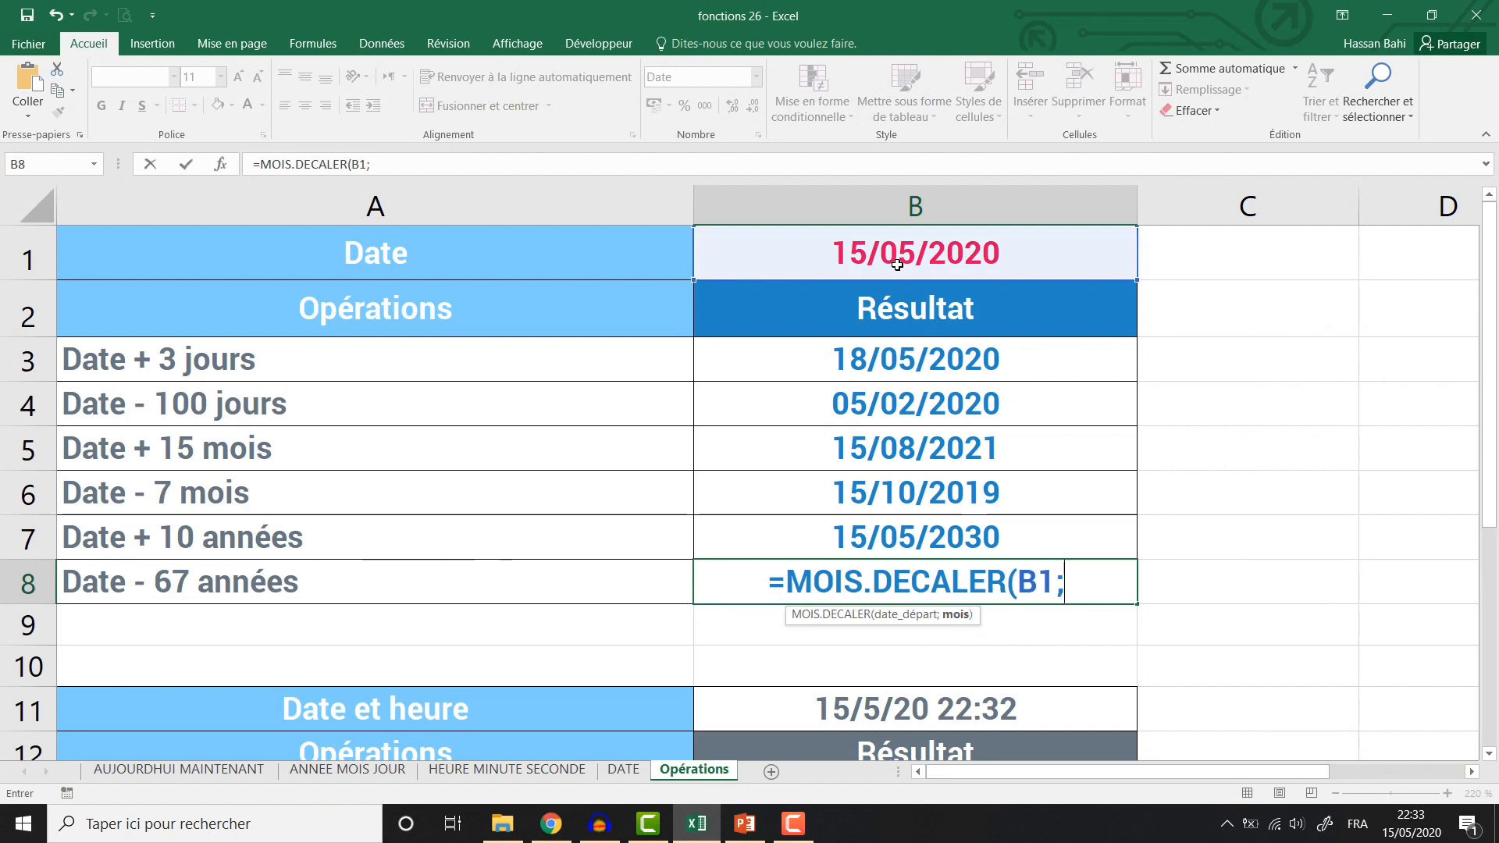
{"action": "type", "text": "-"}
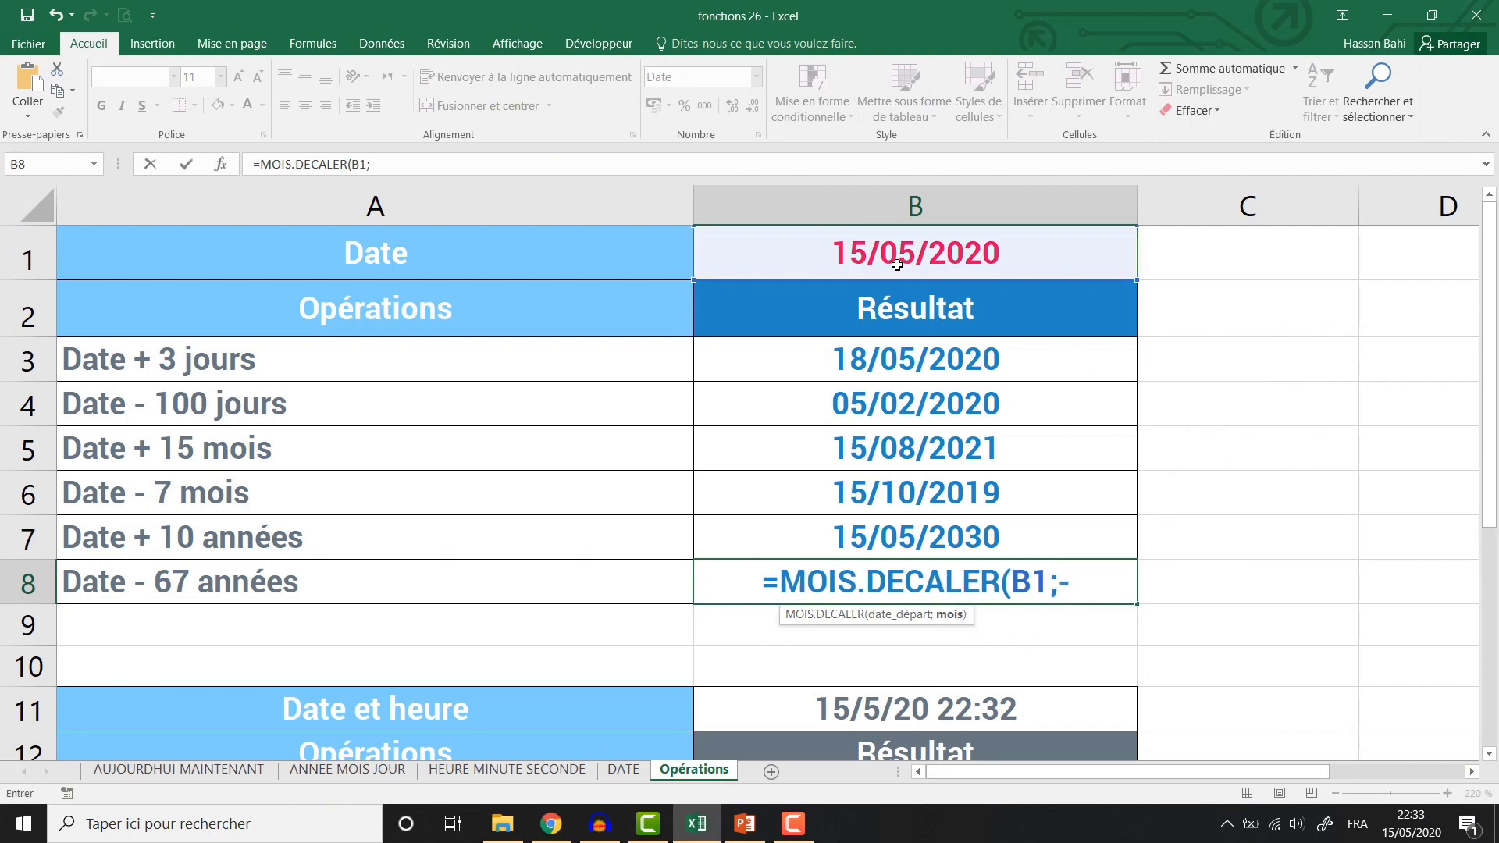
{"action": "type", "text": "12*"}
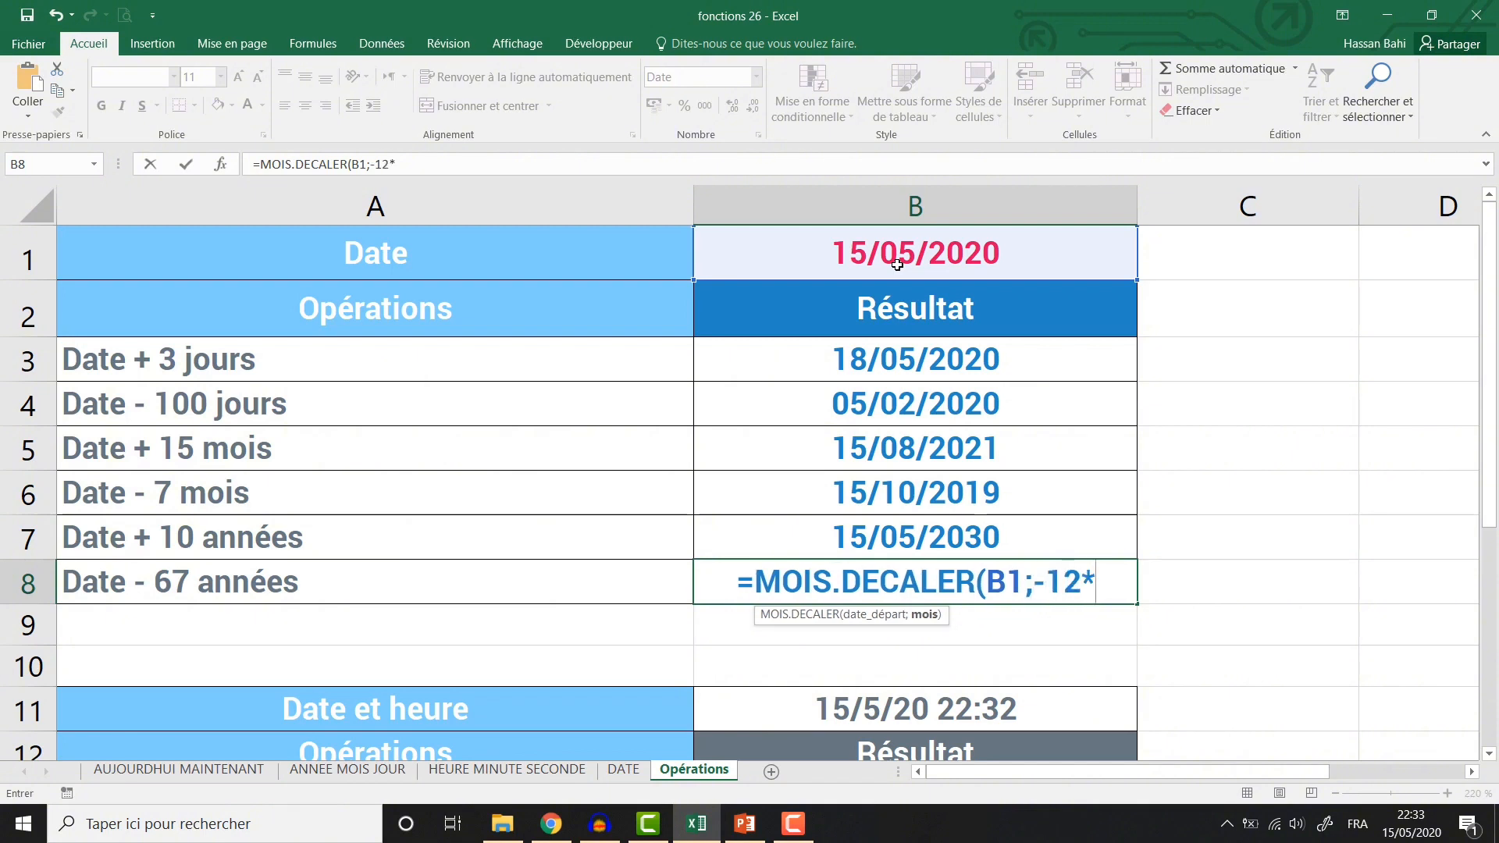
{"action": "type", "text": "67)"}
{"action": "key", "text": "Return"}
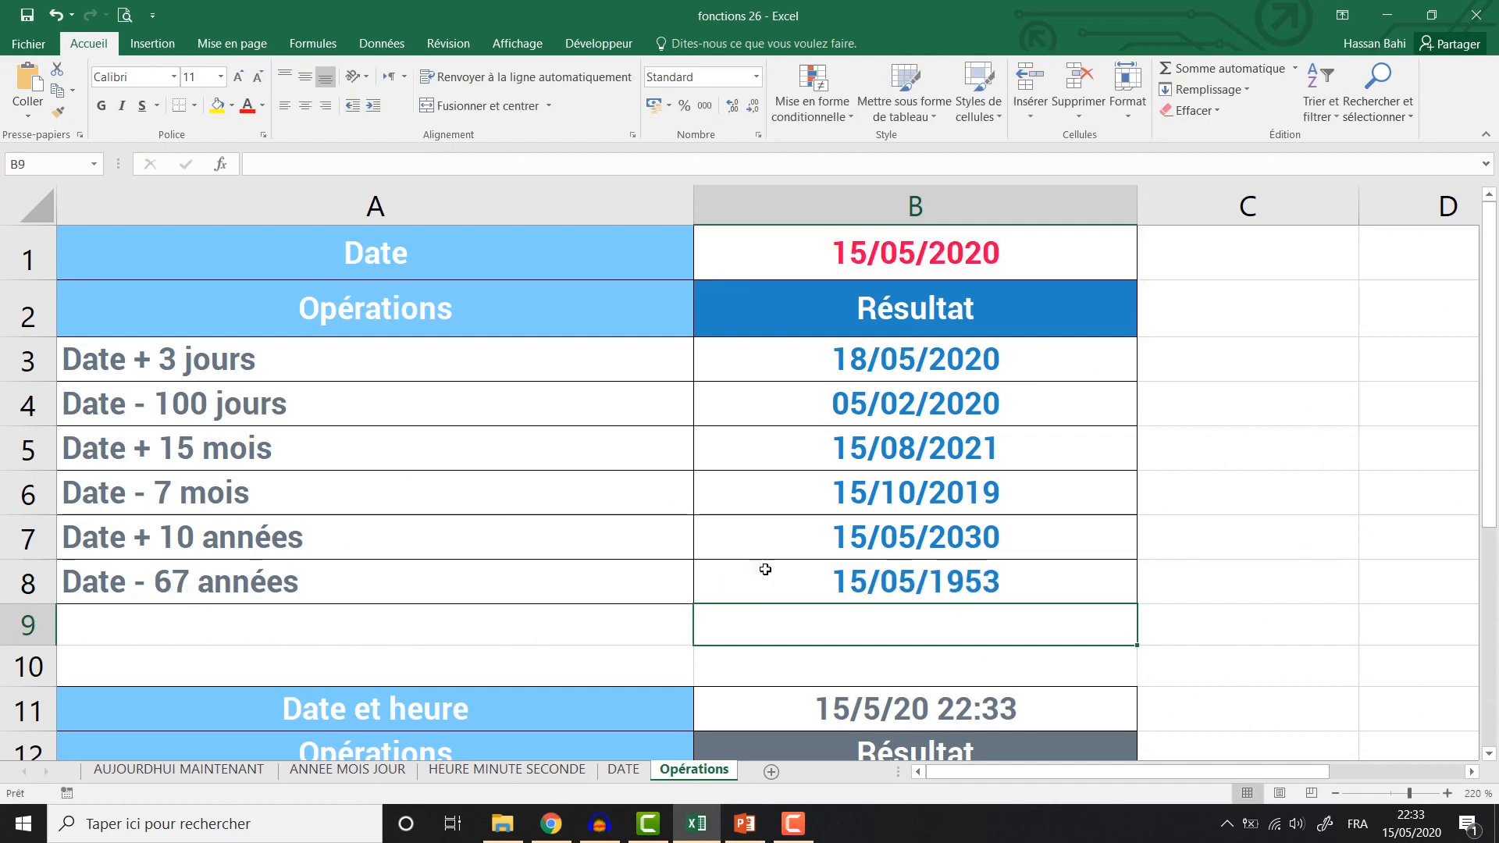
{"action": "left_click", "coordinate": [903, 248]}
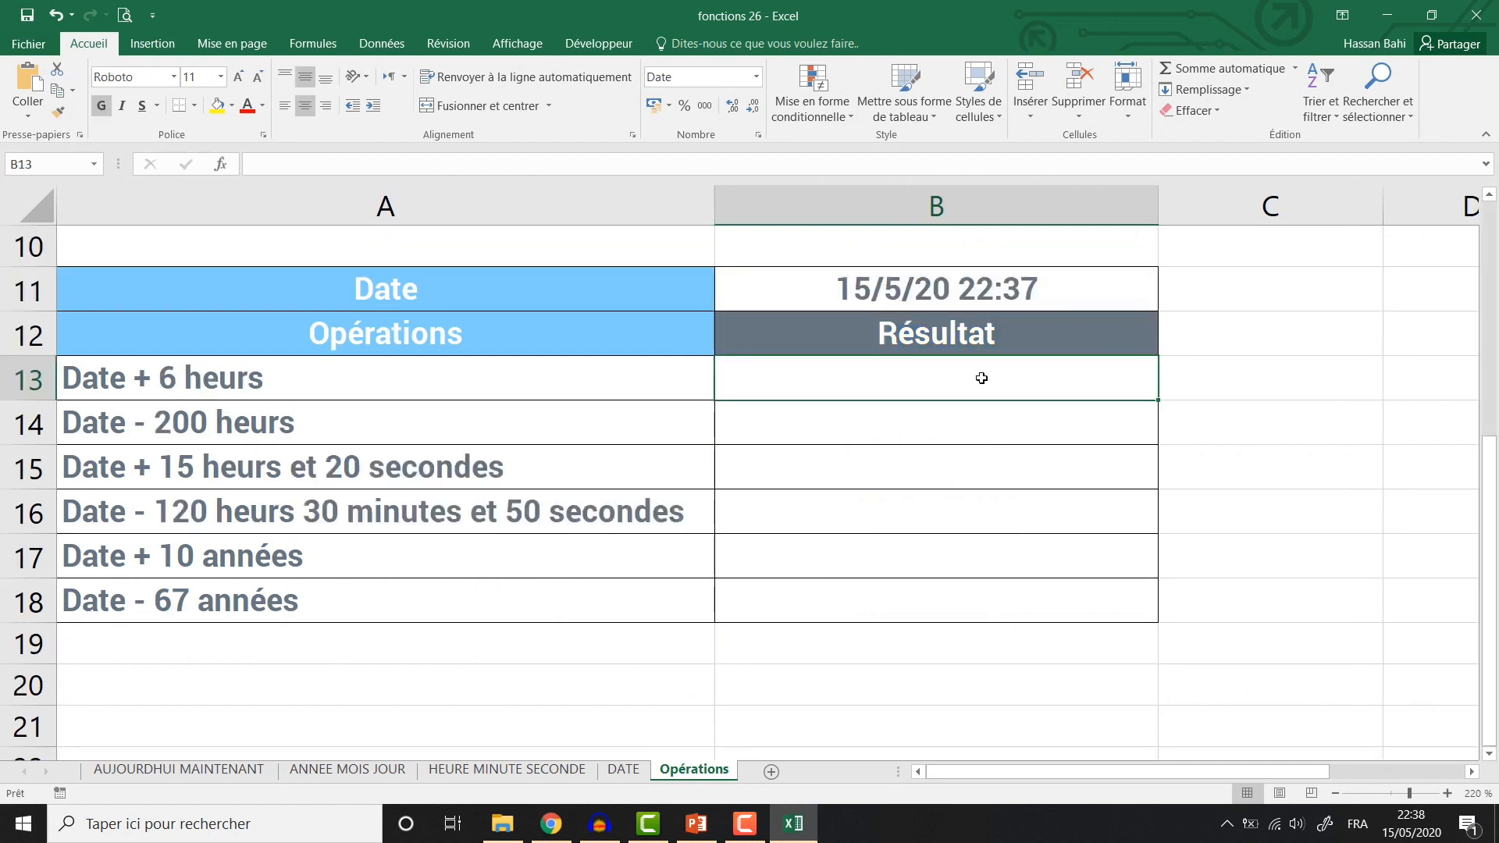
Enter =B11+TEMPS(6;0;0) in B13 to add 6 hours to the date and time in B11
{"action": "type", "text": "="}
{"action": "left_click", "coordinate": [936, 292]}
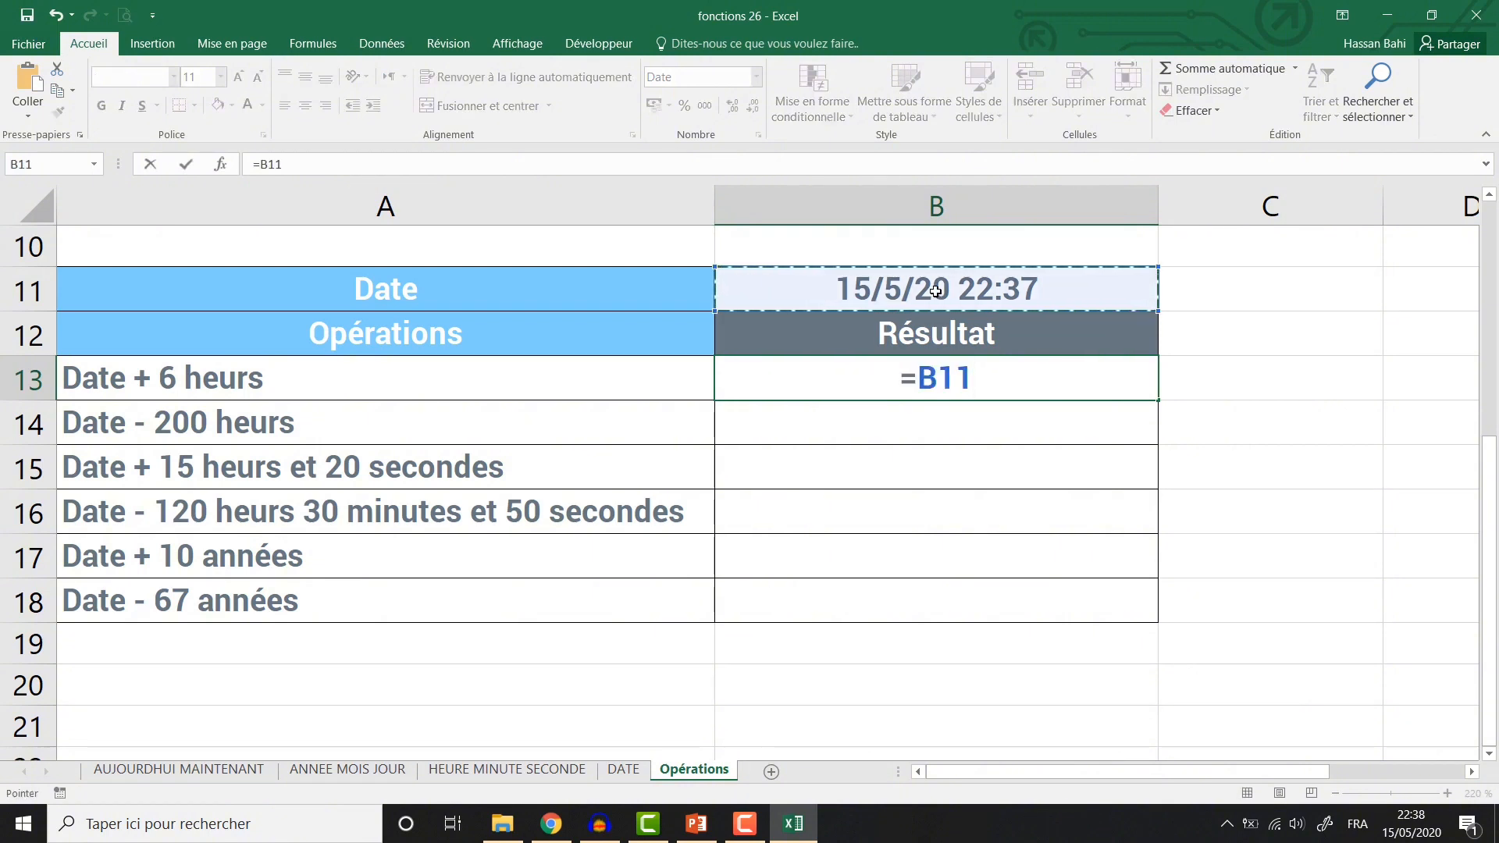
{"action": "type", "text": "+"}
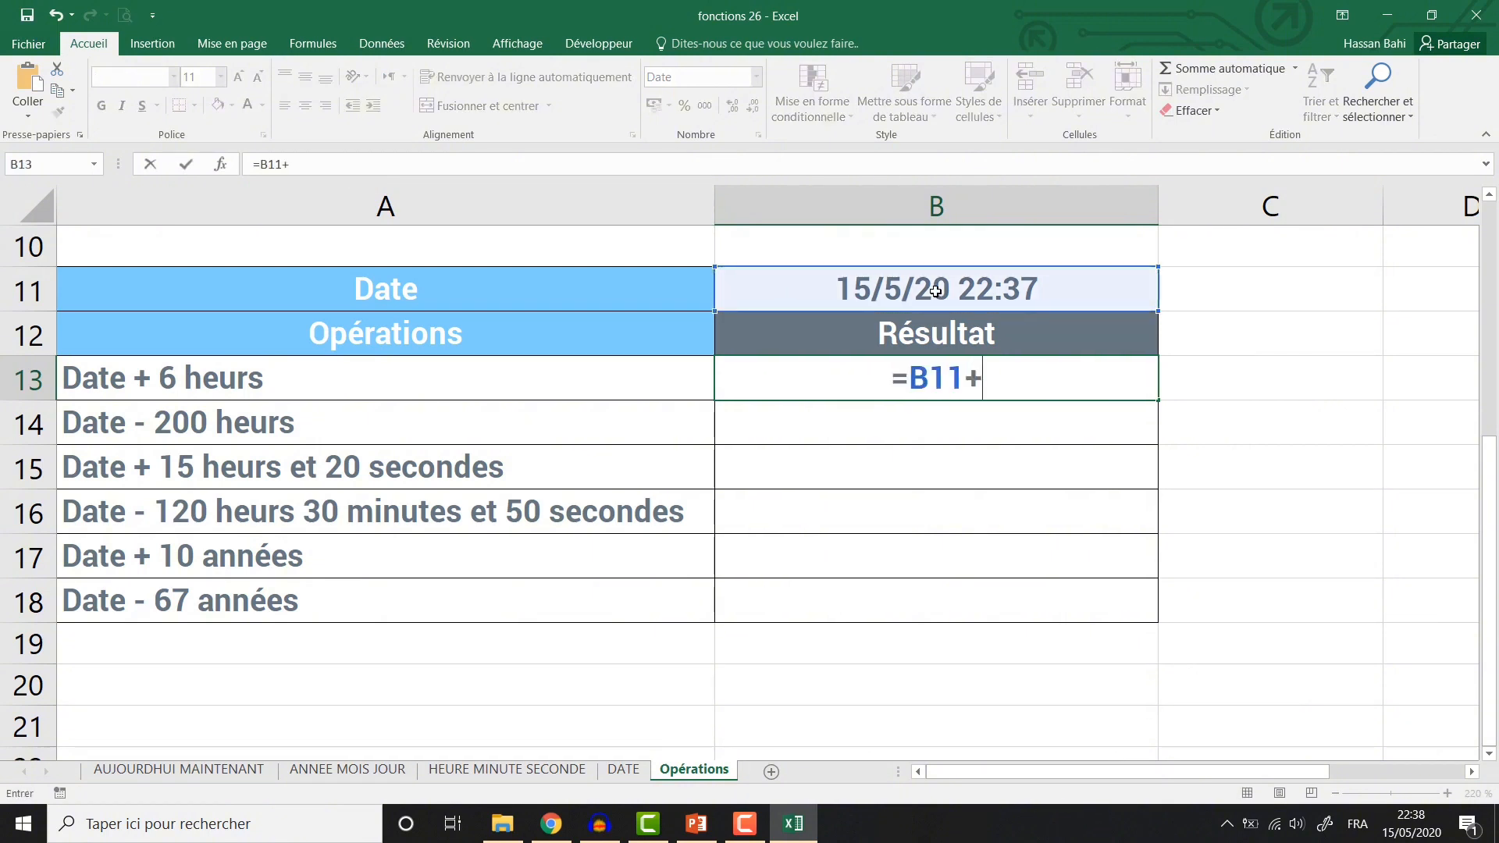
{"action": "type", "text": "temps"}
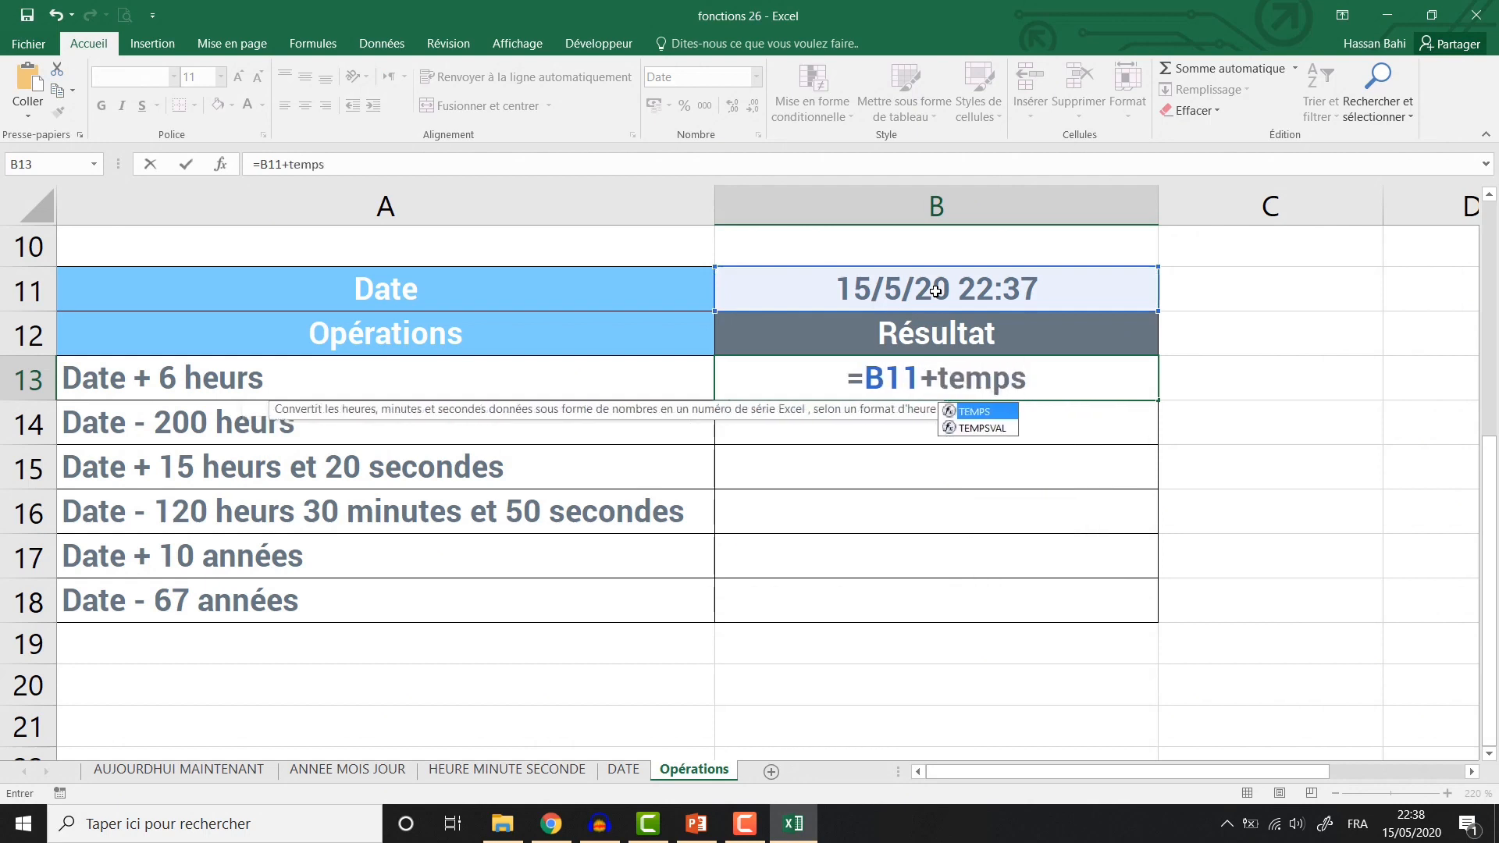
{"action": "type", "text": "("}
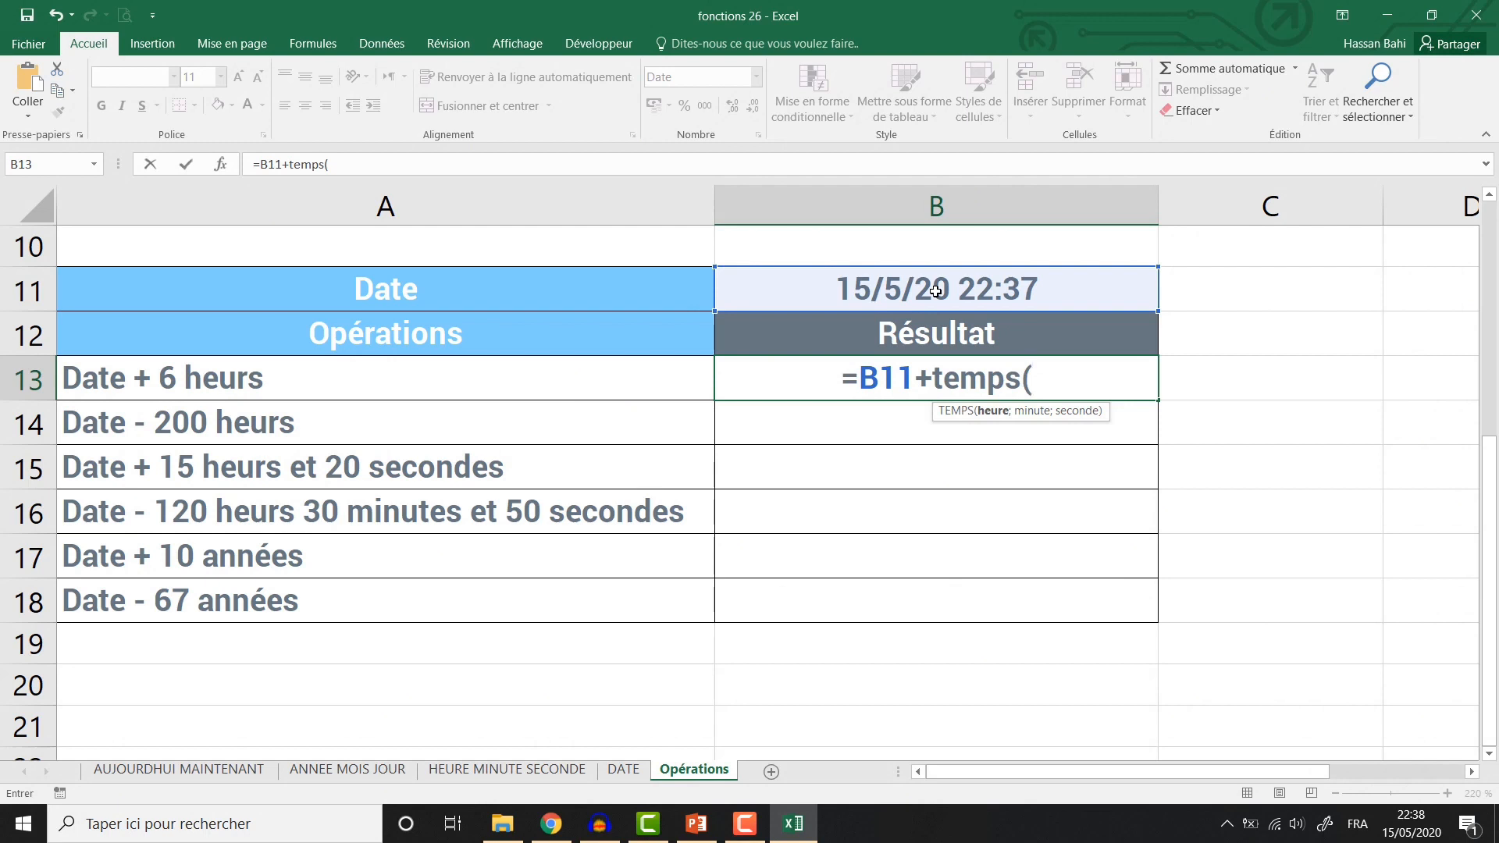
{"action": "type", "text": "6"}
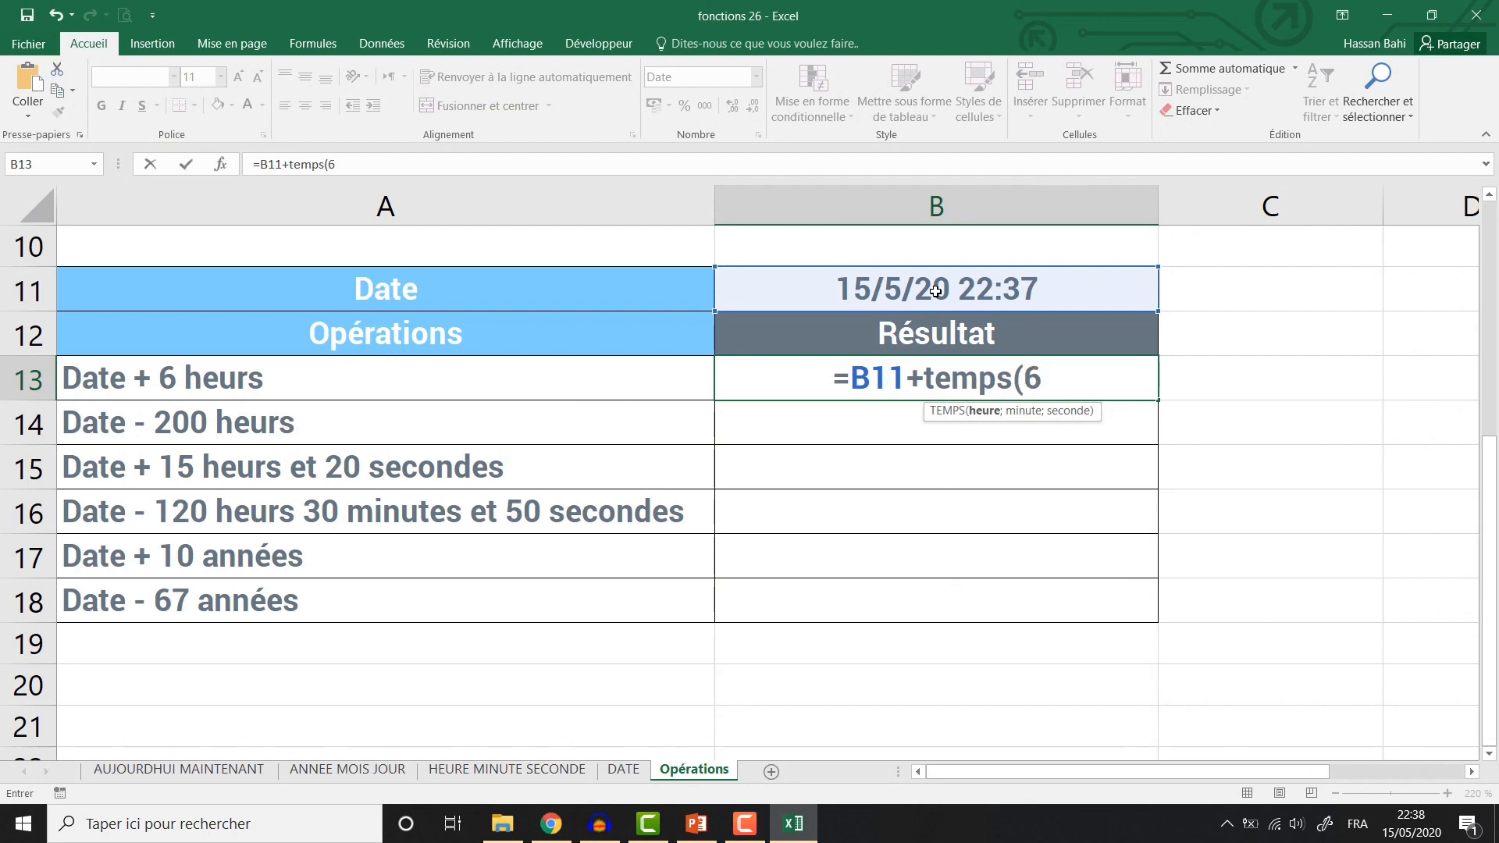
{"action": "type", "text": ";0;"}
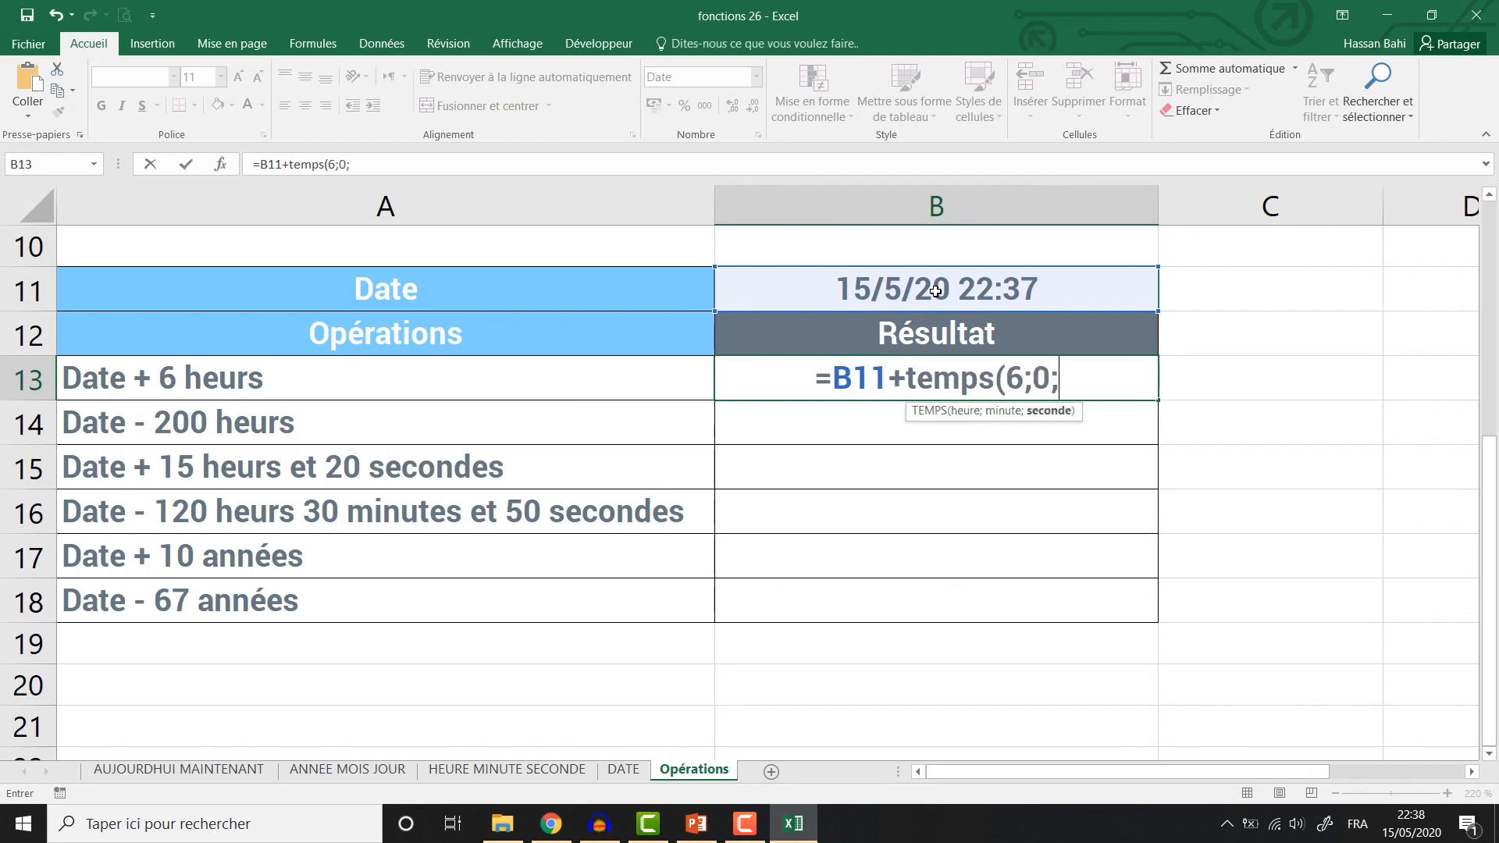
{"action": "type", "text": "0)"}
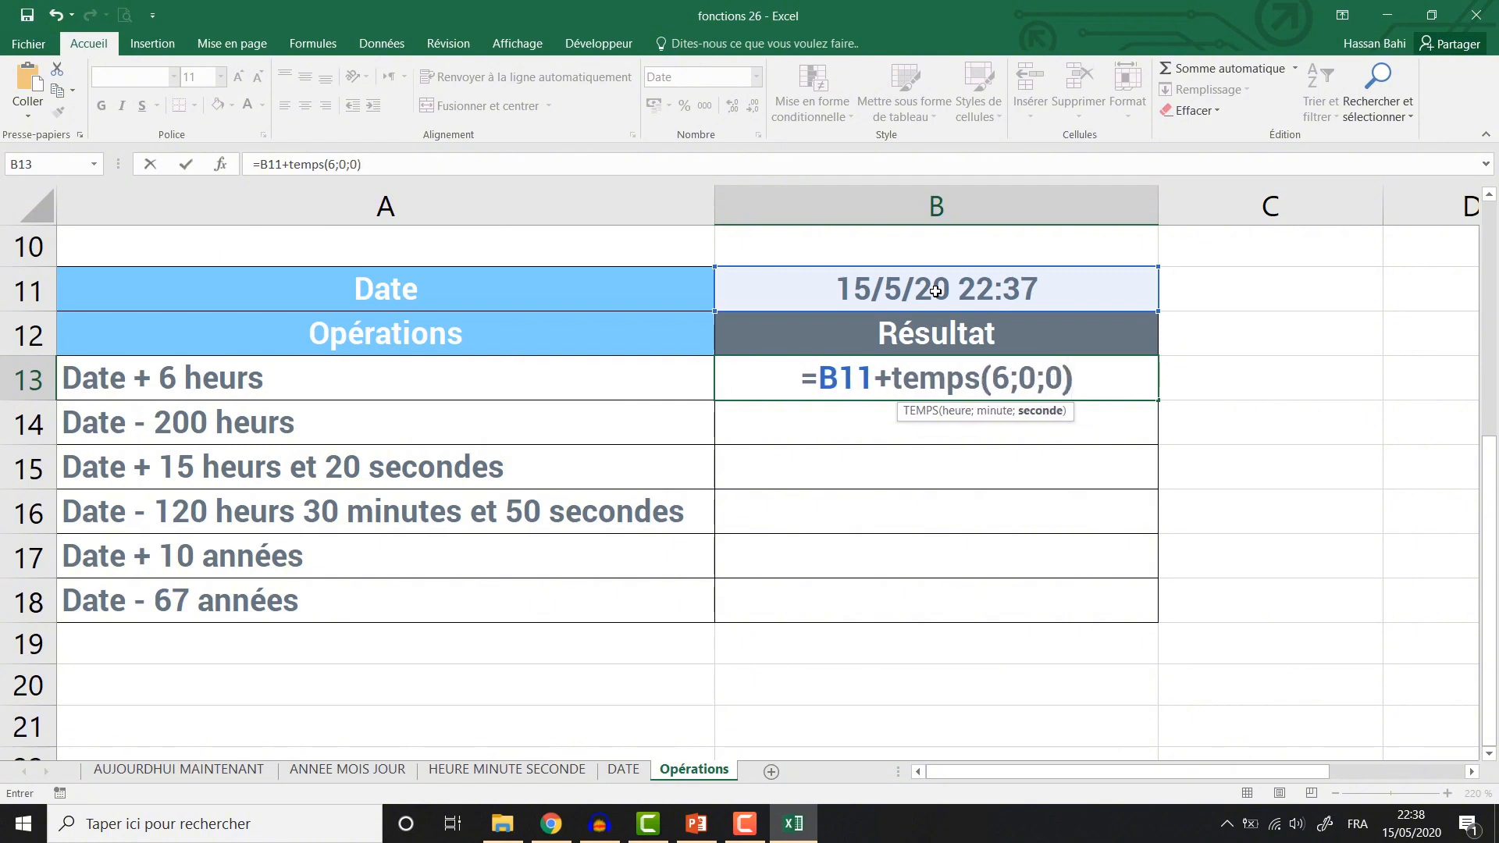
{"action": "key", "text": "Return"}
{"action": "left_click", "coordinate": [915, 380]}
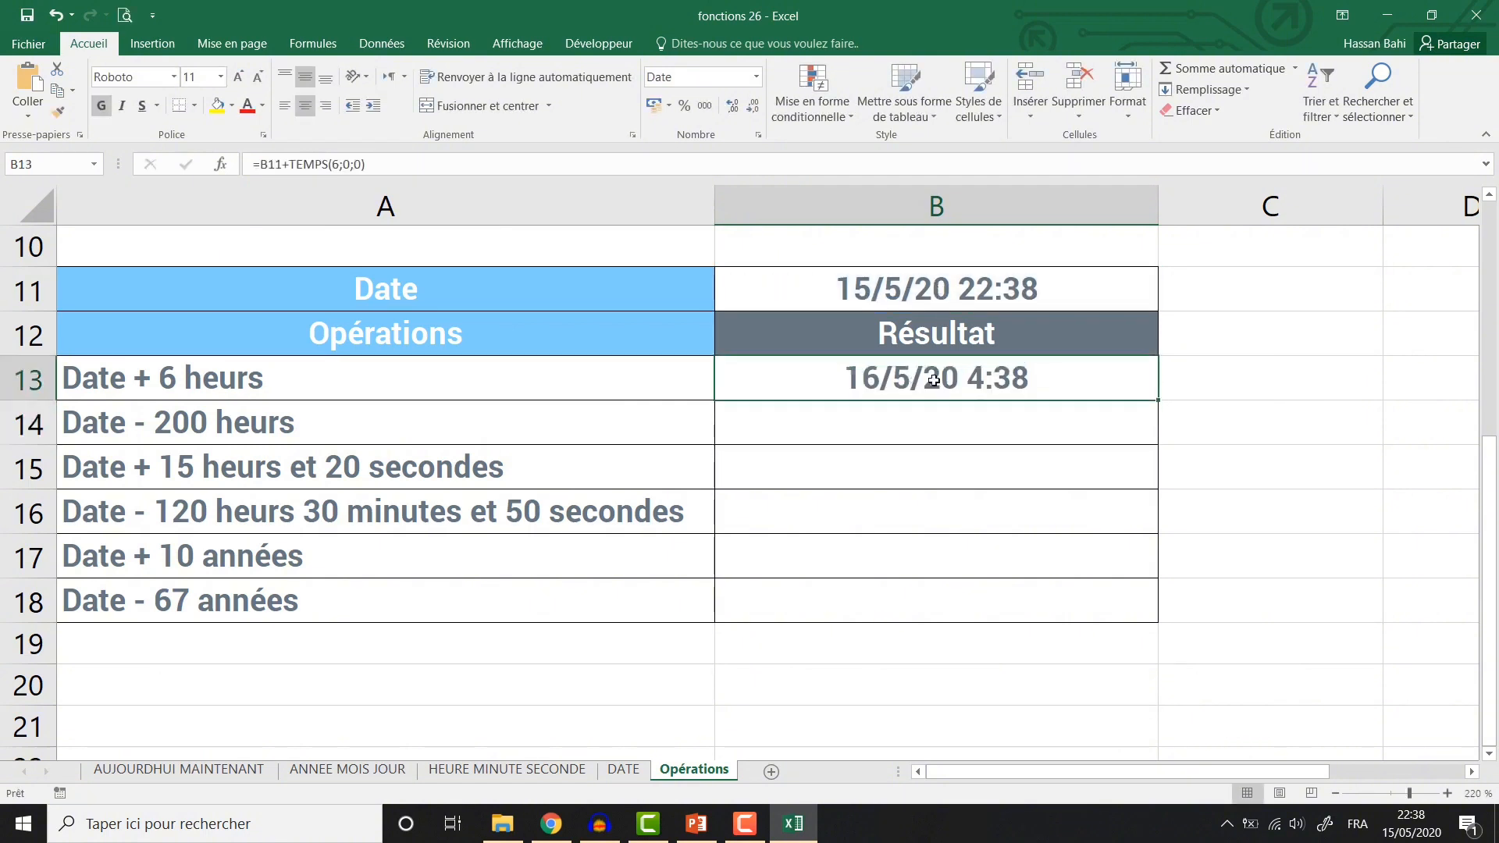
{"action": "left_click", "coordinate": [963, 293]}
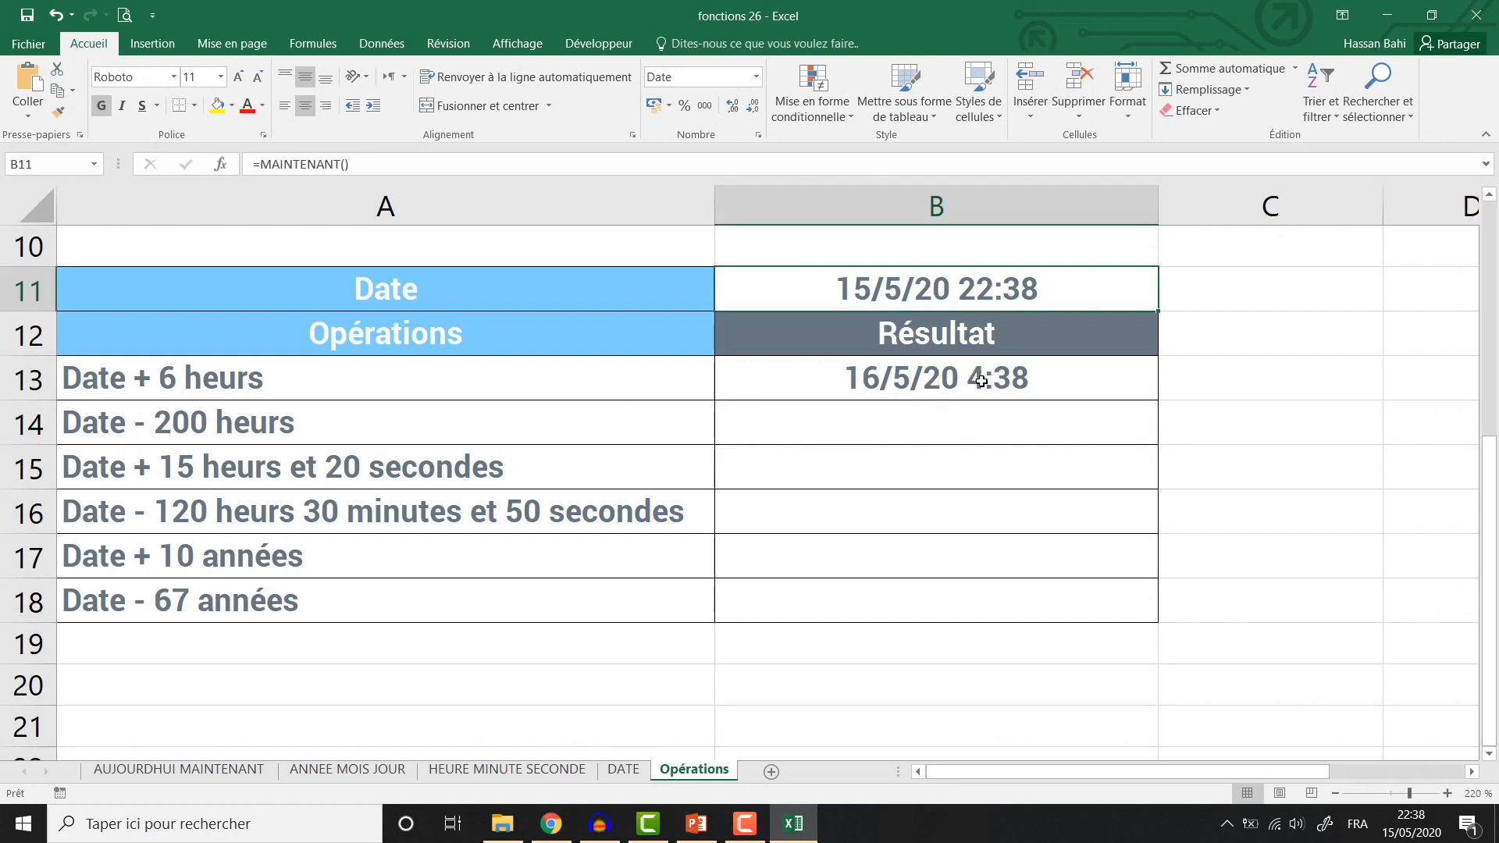
Enter =B11-TEMPS(200;0;0) in B14 to subtract 200 hours from the date and time in B11
{"action": "left_click", "coordinate": [927, 422]}
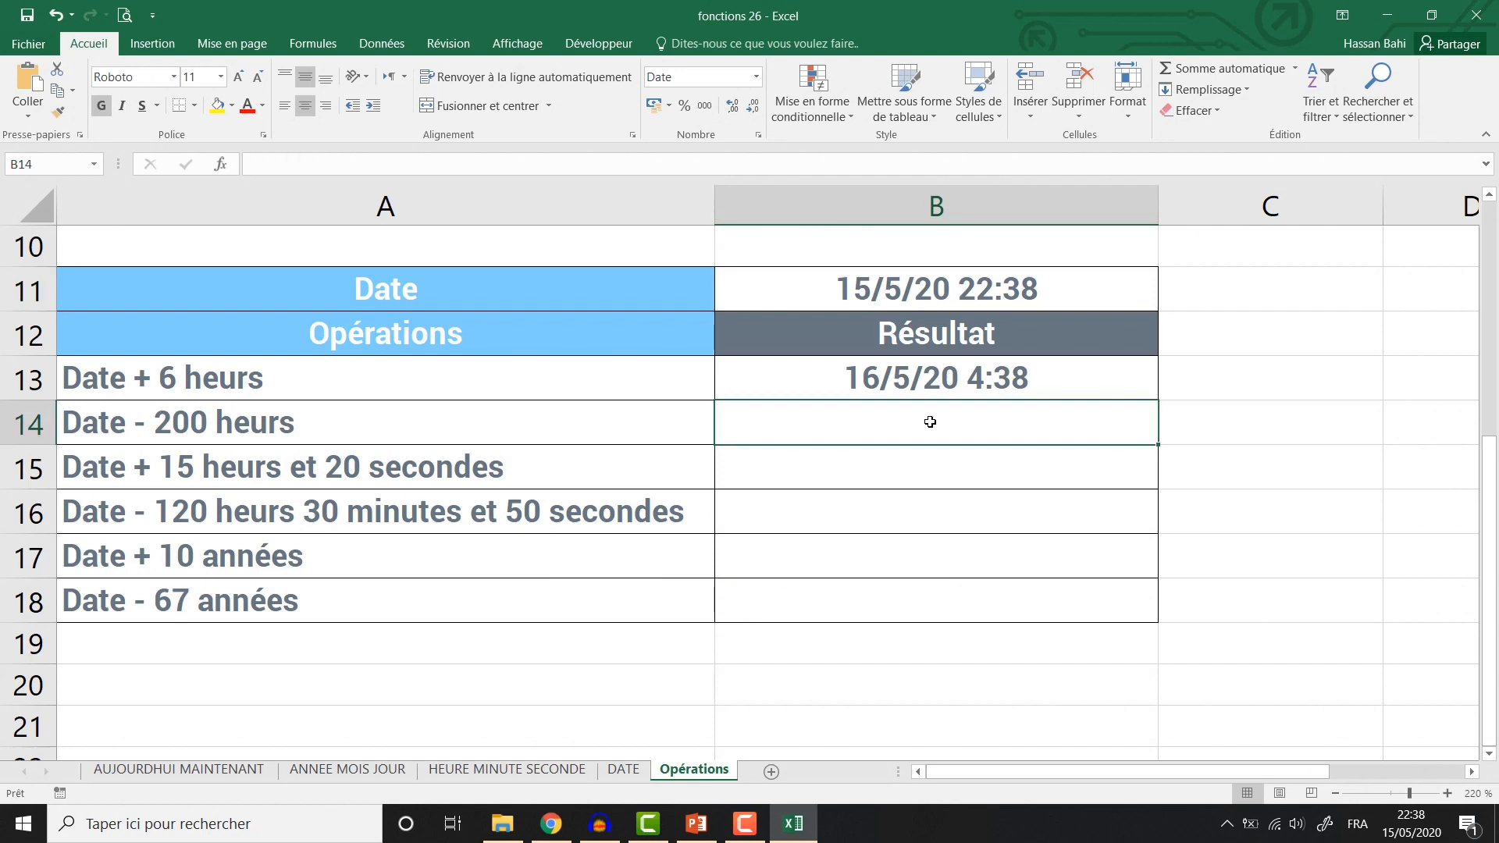
{"action": "type", "text": "="}
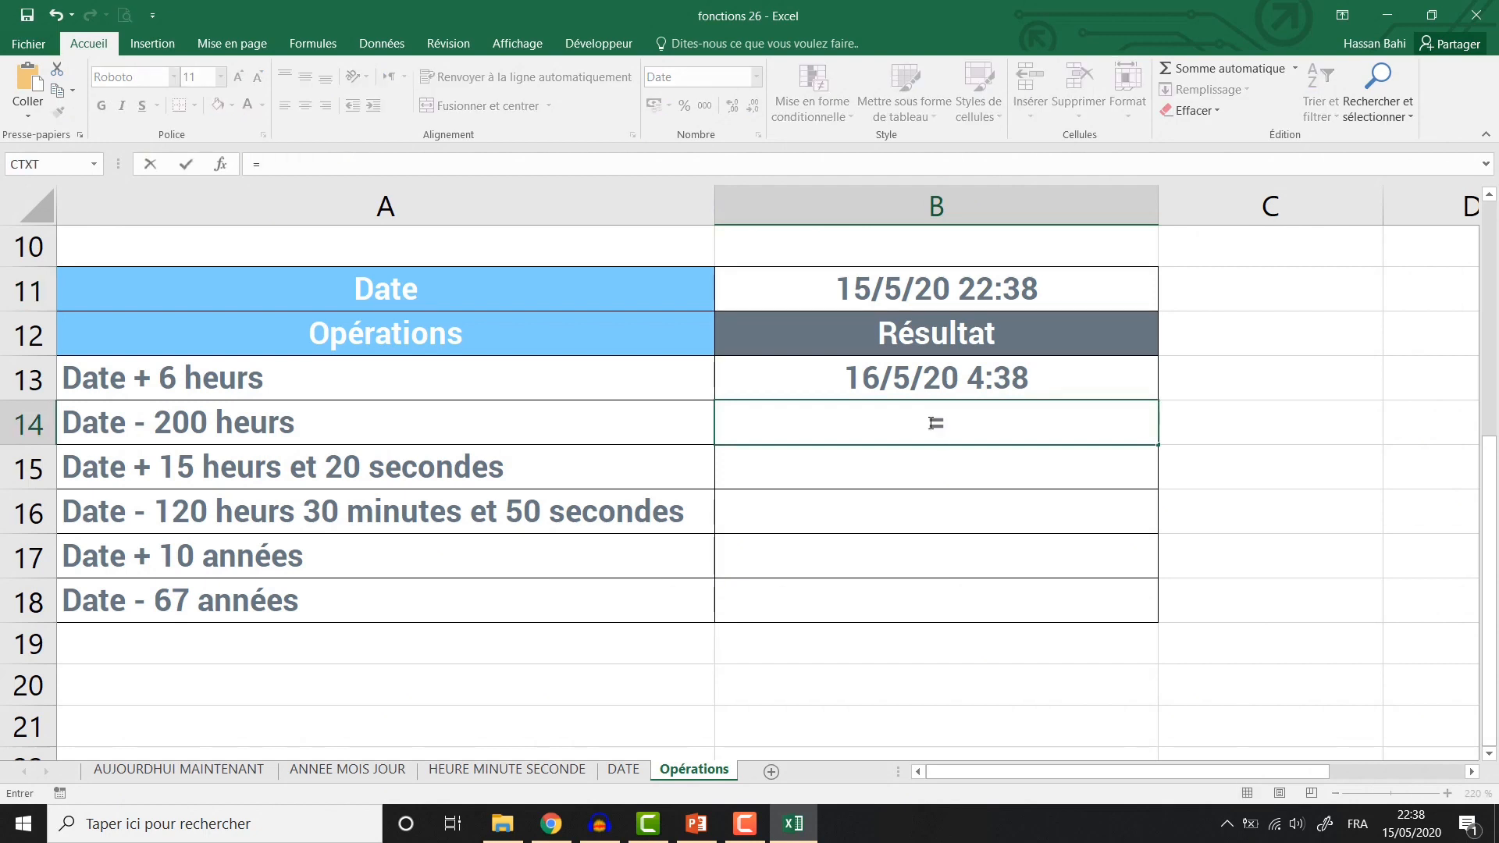
{"action": "left_click", "coordinate": [884, 277]}
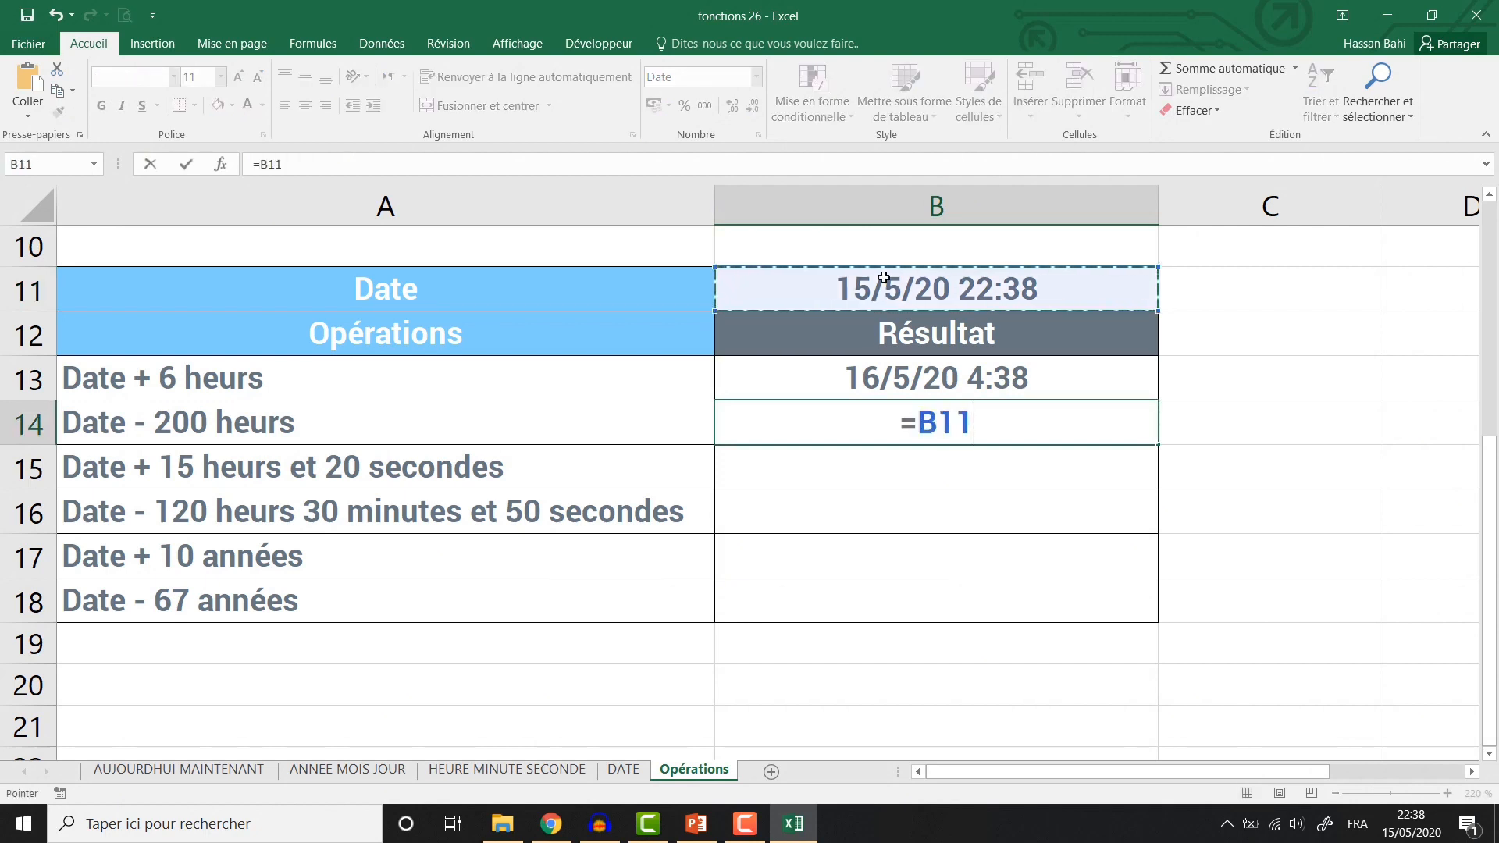
{"action": "type", "text": "-"}
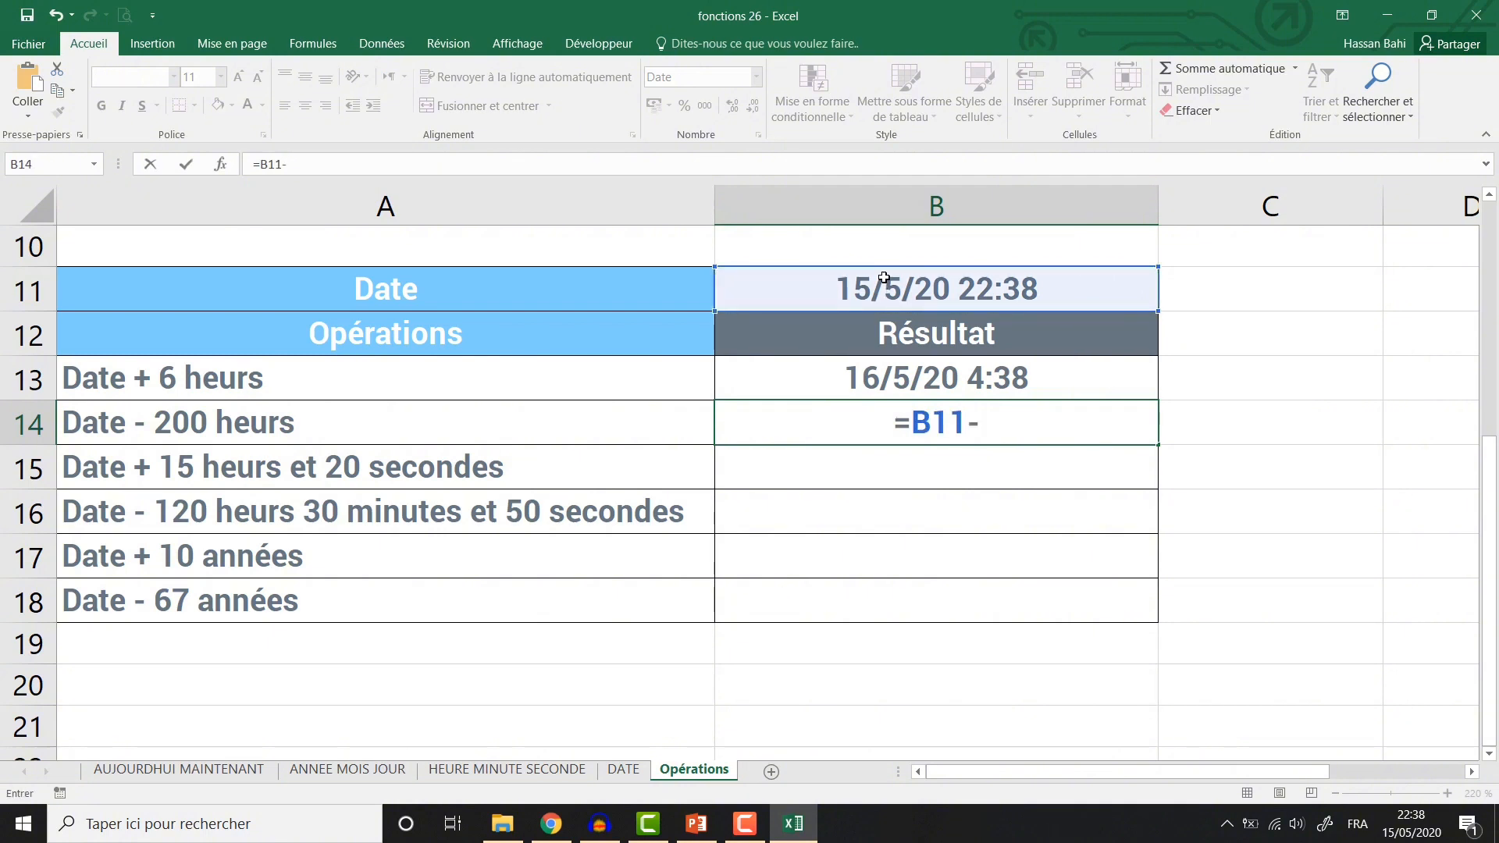
{"action": "type", "text": "te"}
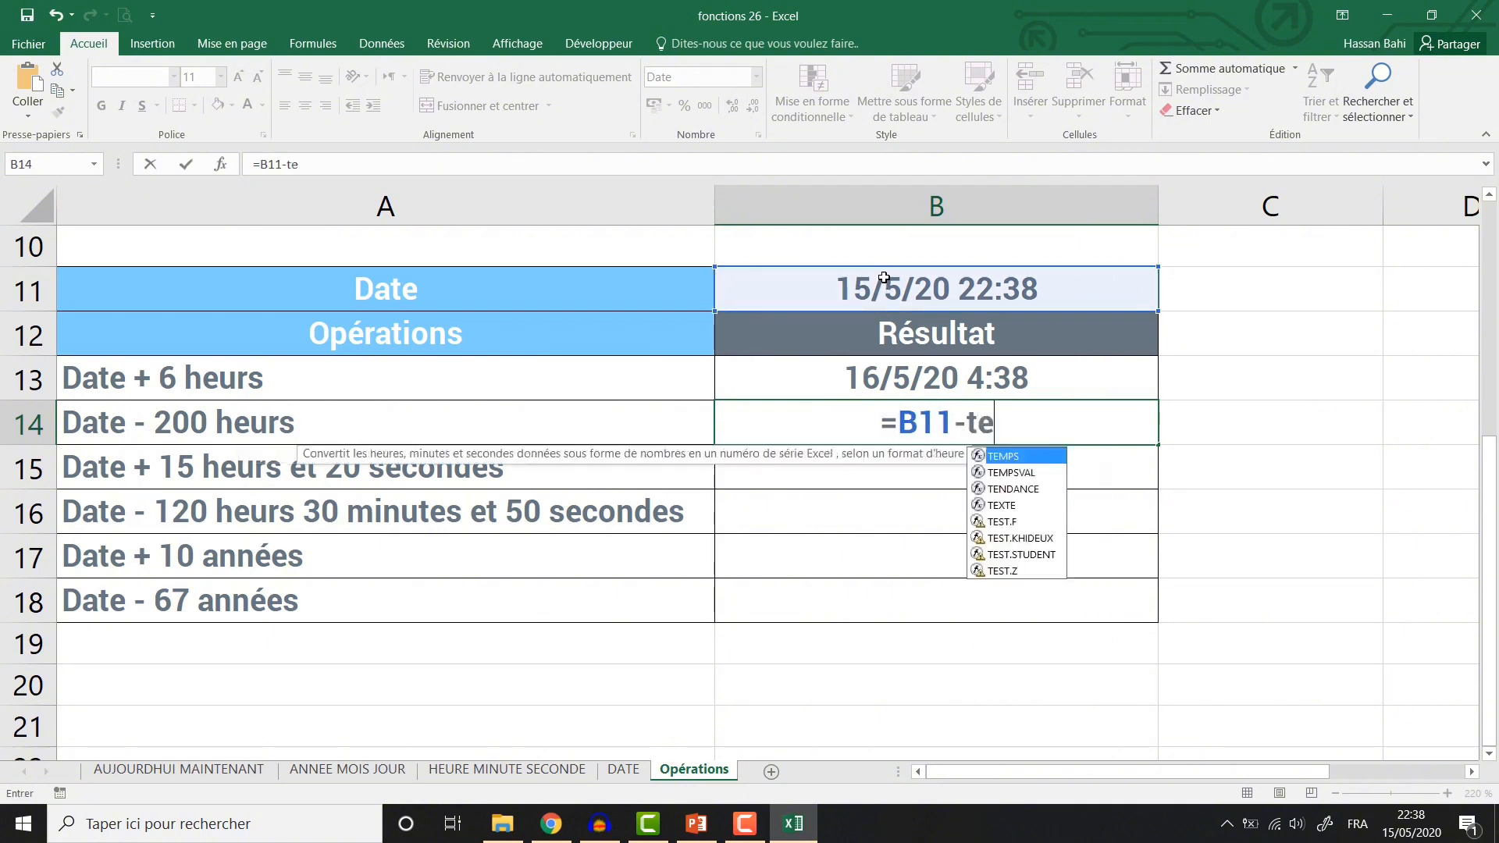
{"action": "type", "text": "m"}
{"action": "key", "text": "Tab"}
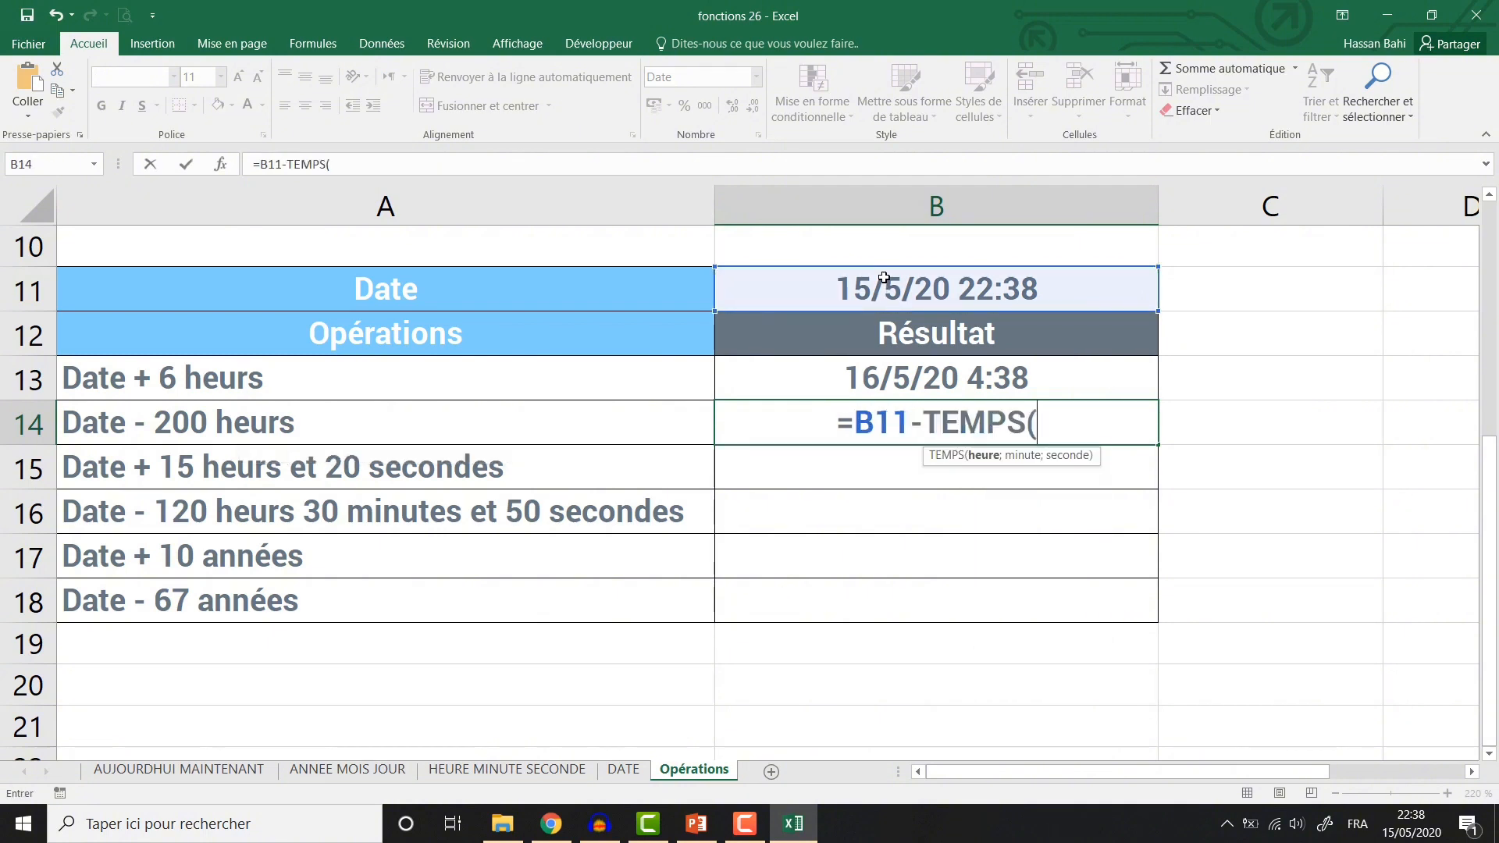
{"action": "type", "text": "200"}
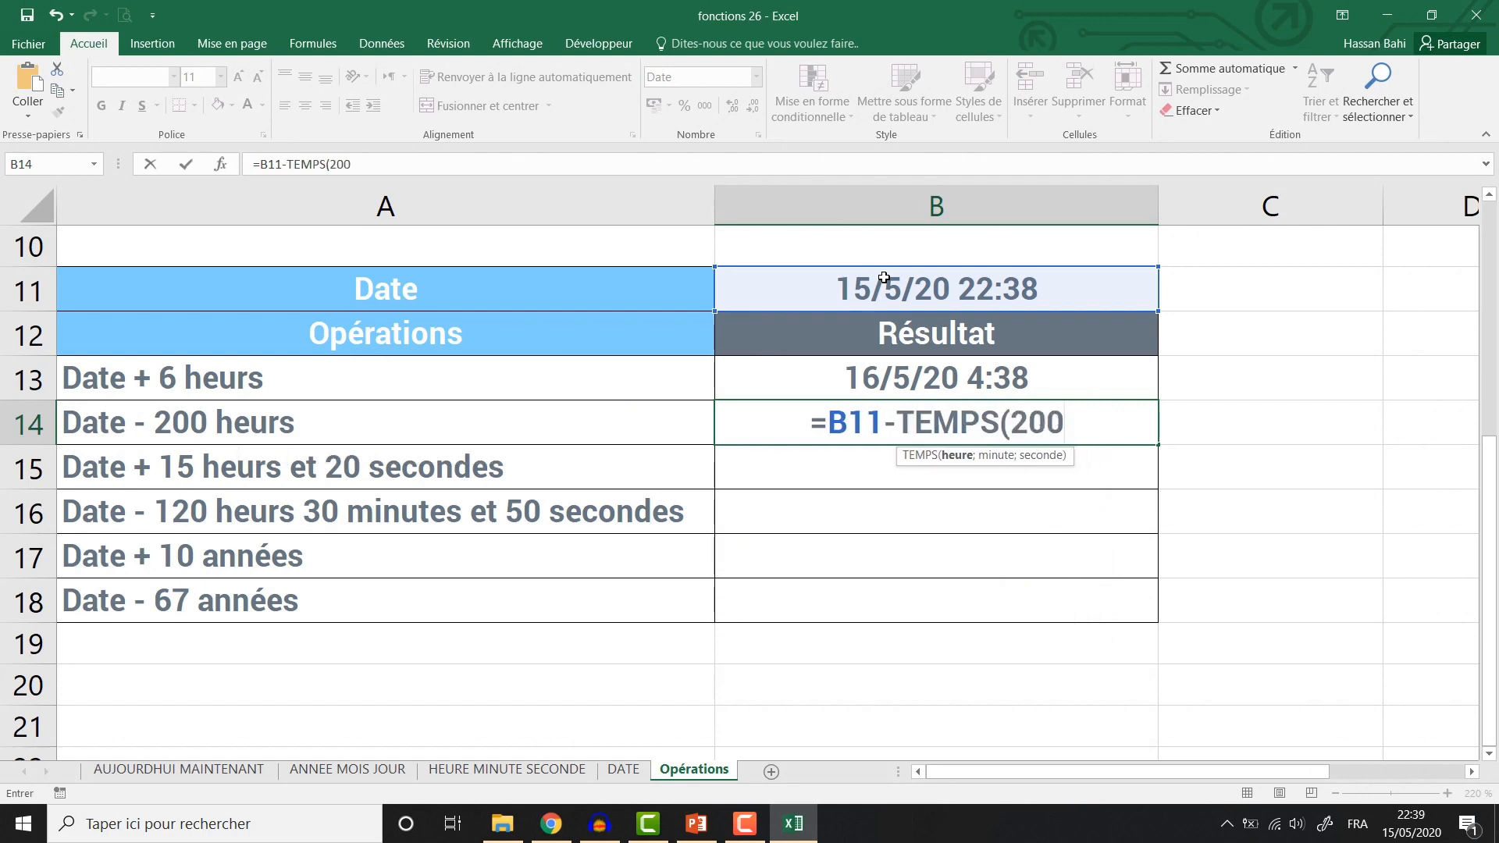
{"action": "type", "text": ";0;0)"}
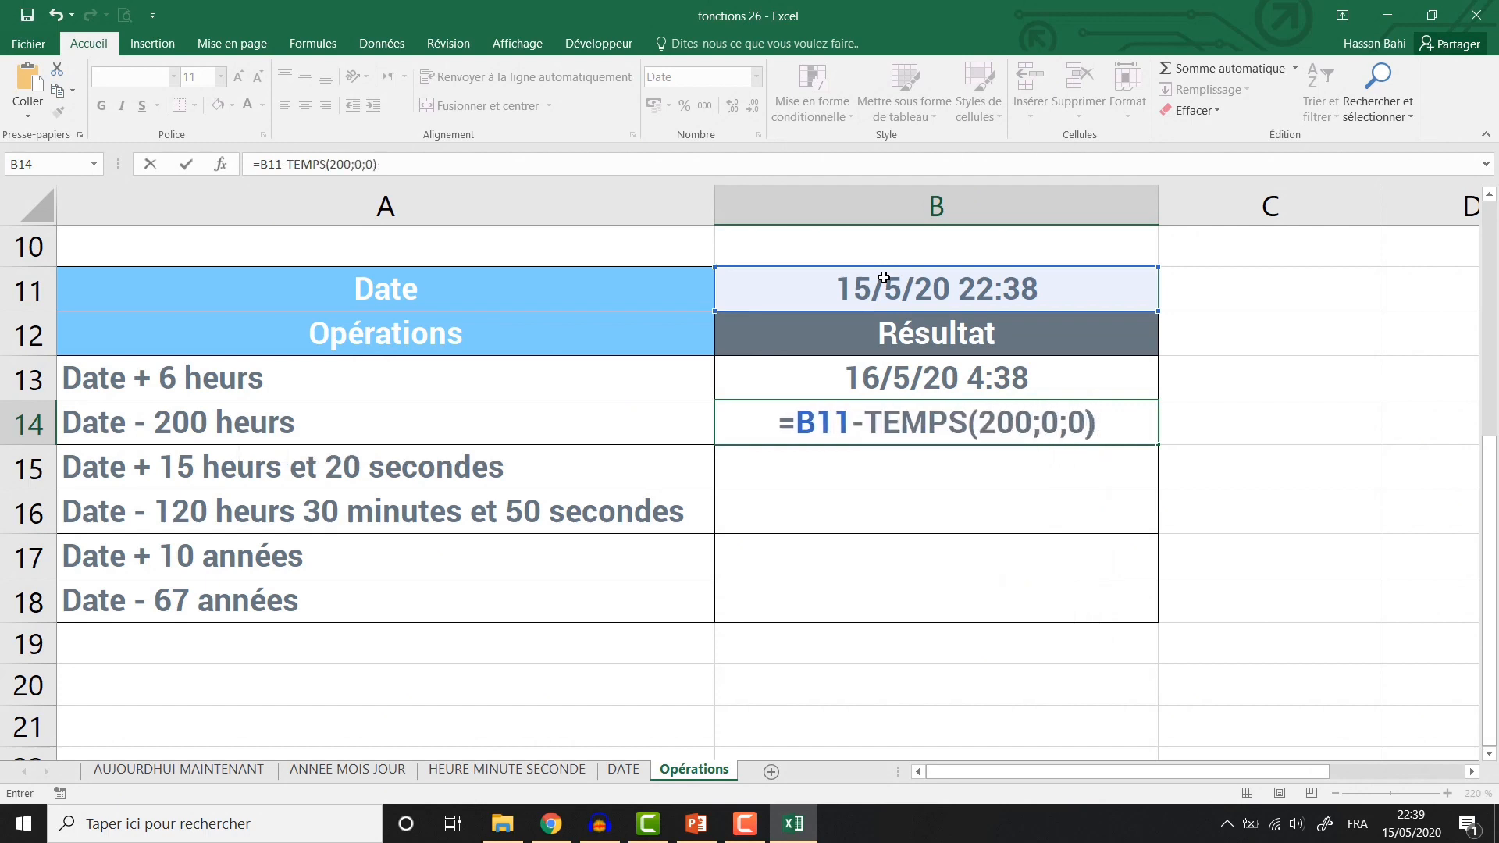
{"action": "key", "text": "Return"}
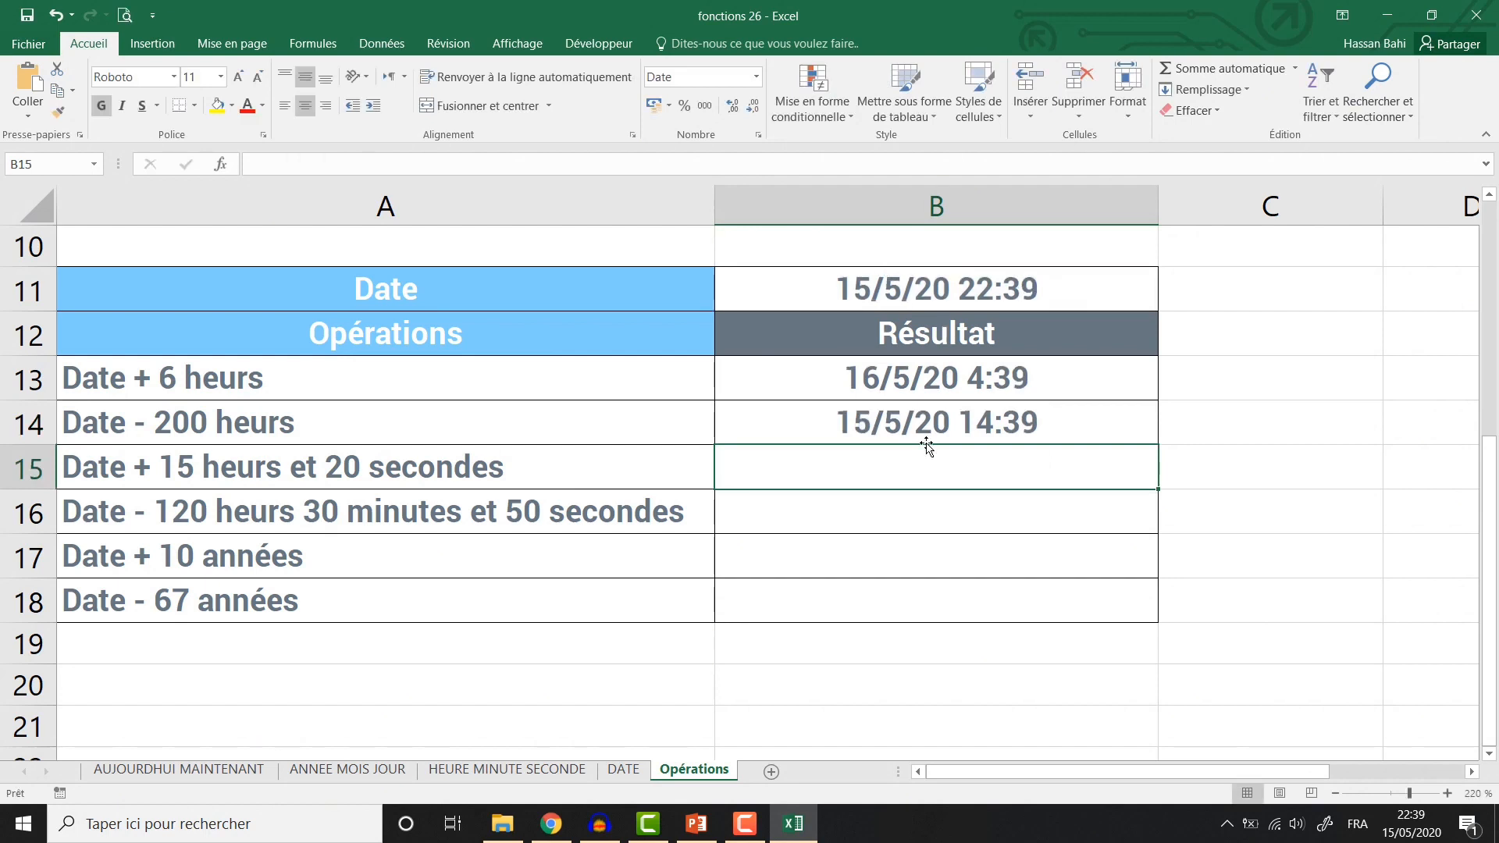
Enter =B11-TEMPS(15;0;20) in B15 for the row with 15 hours and 20 seconds
{"action": "type", "text": "="}
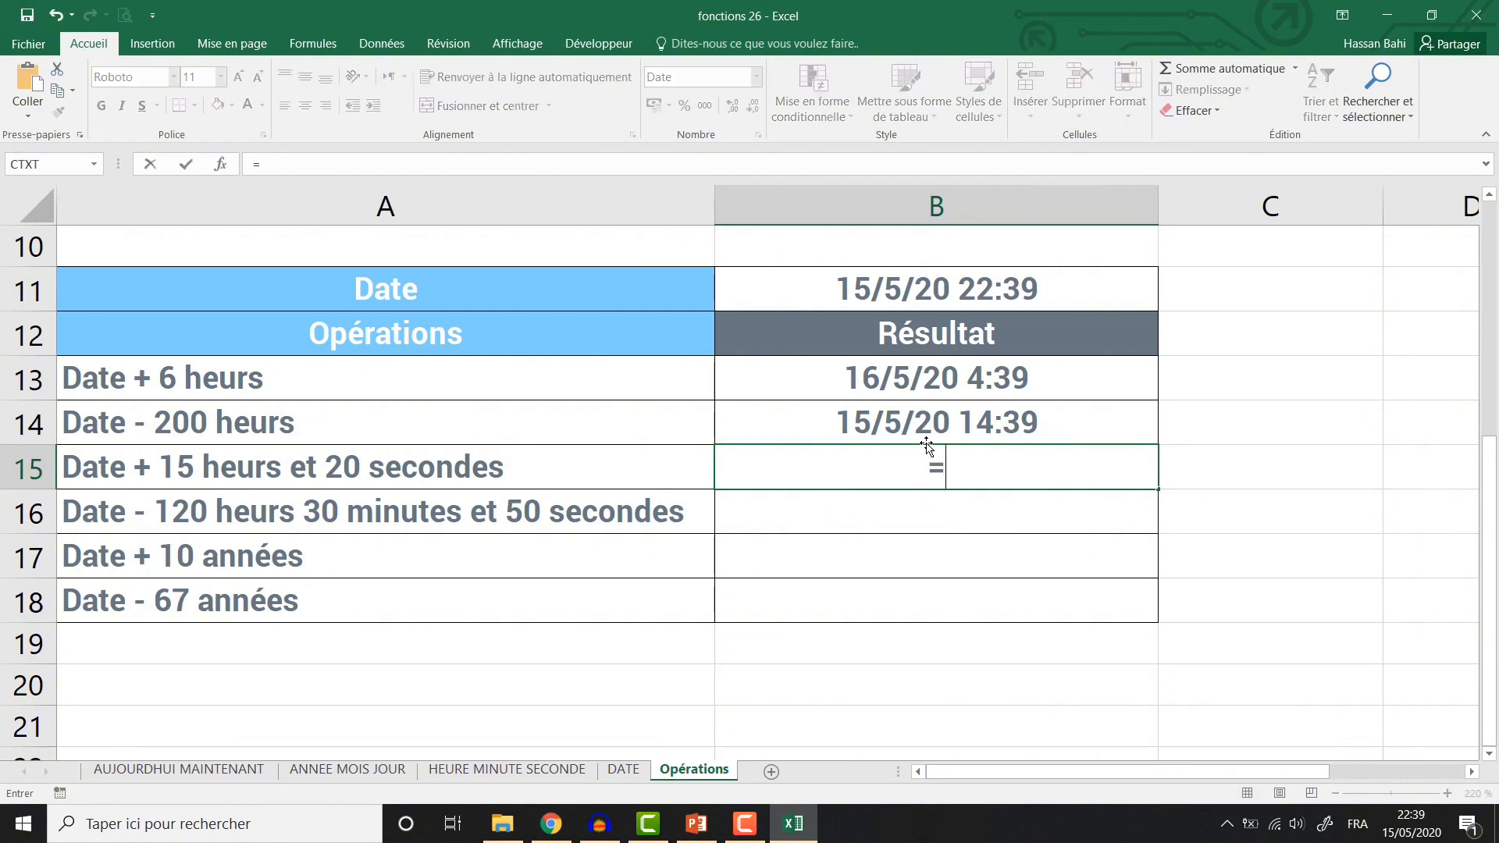
{"action": "left_click", "coordinate": [915, 298]}
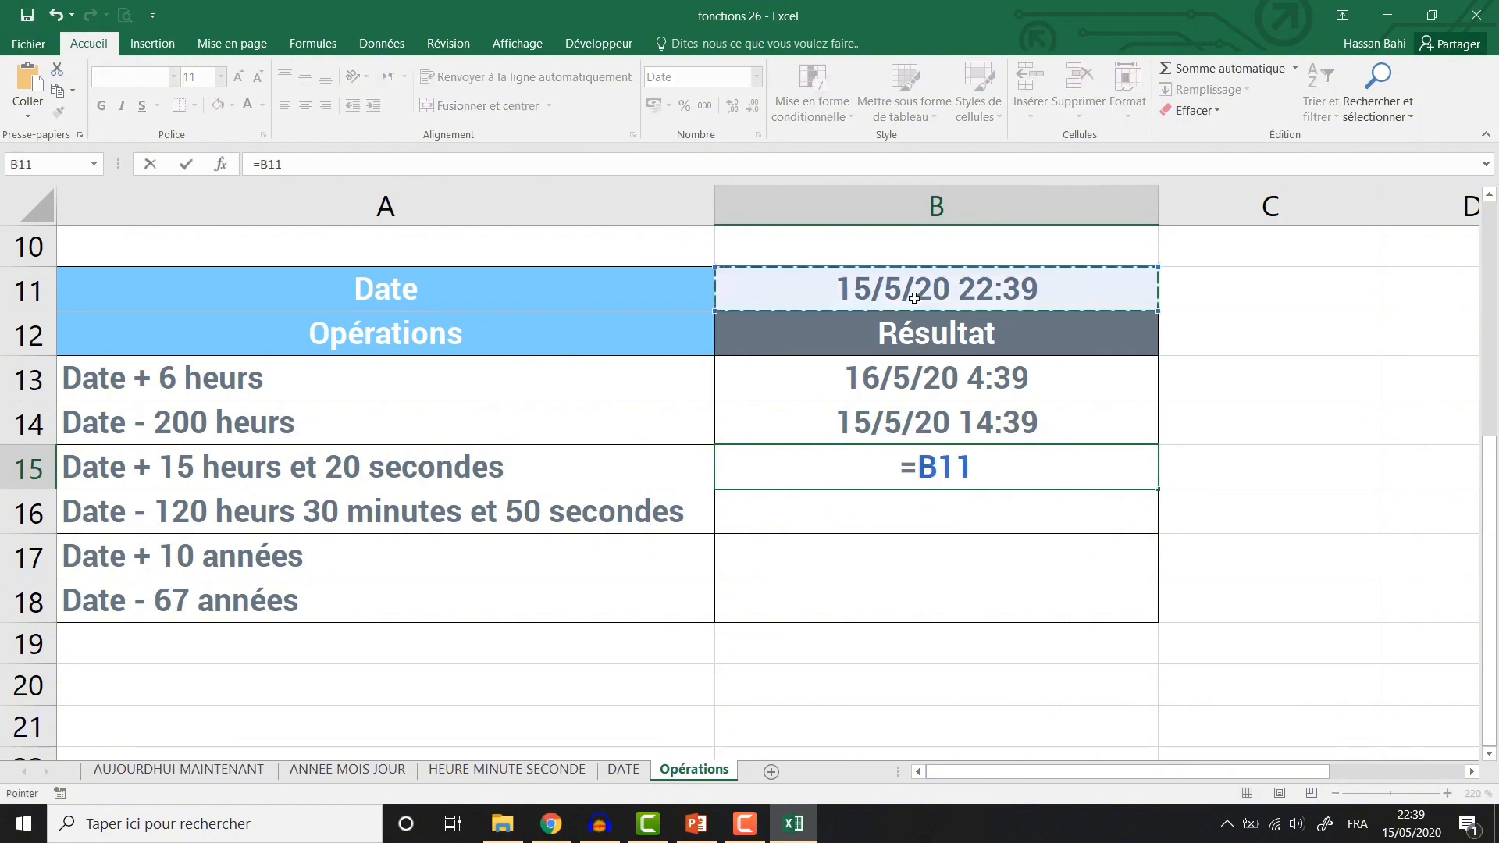
{"action": "type", "text": "-tem"}
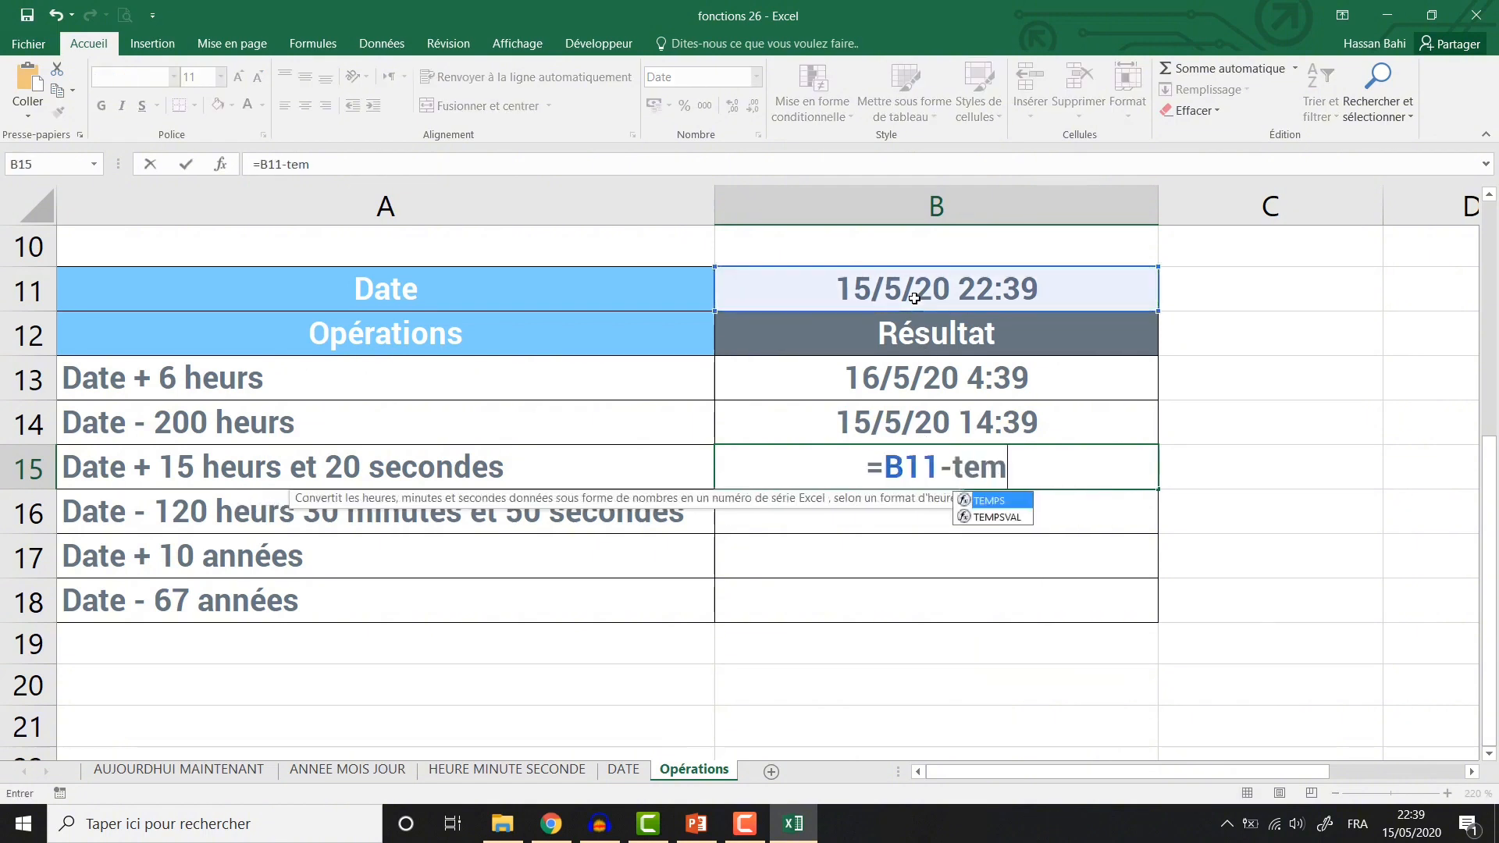
{"action": "key", "text": "Tab"}
{"action": "type", "text": "15"}
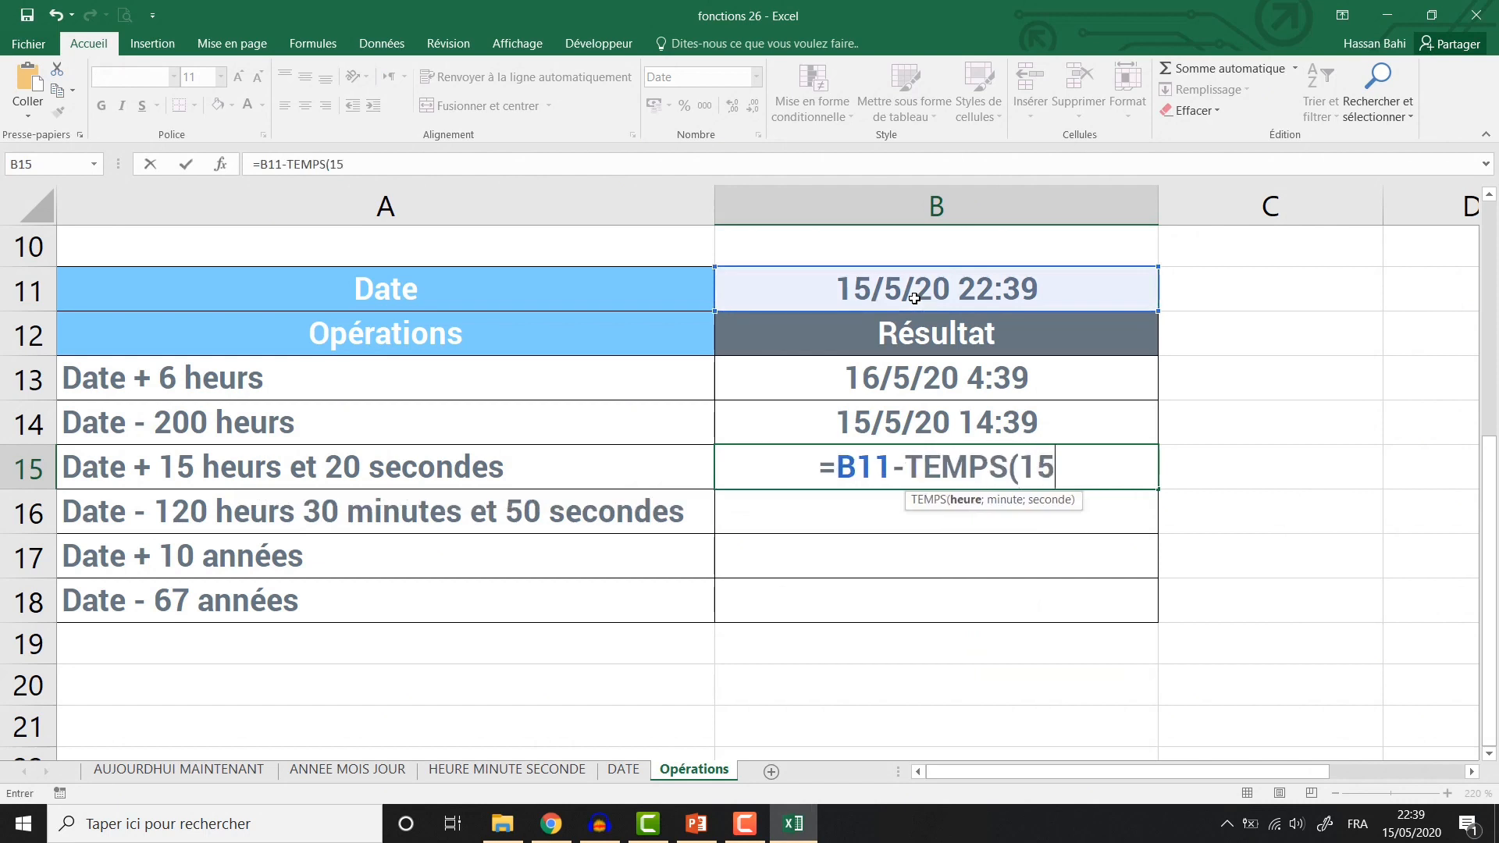
{"action": "type", "text": ";"}
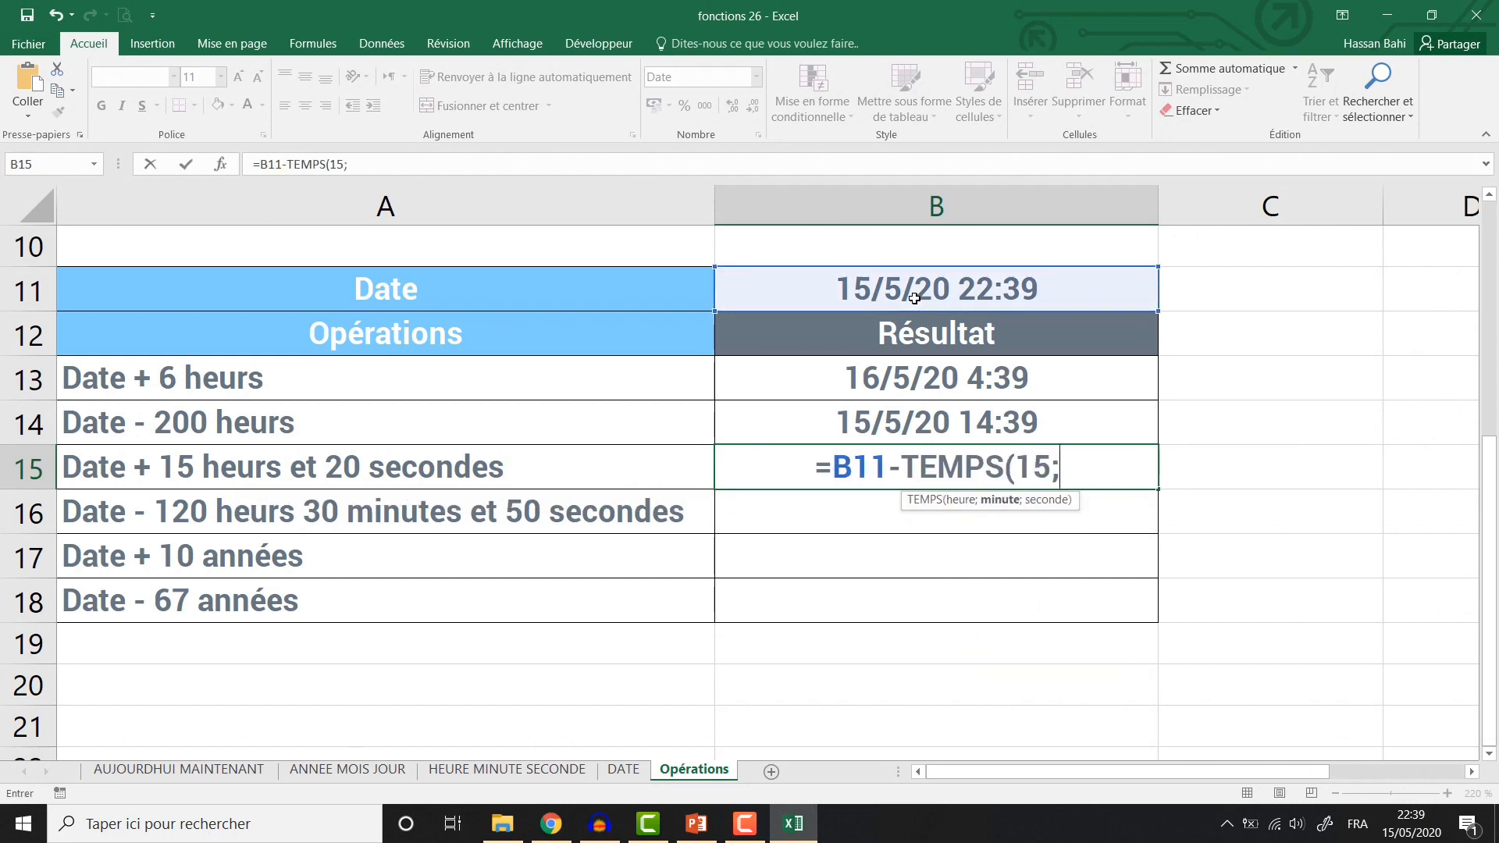
{"action": "type", "text": "0;20"}
{"action": "key", "text": "Return"}
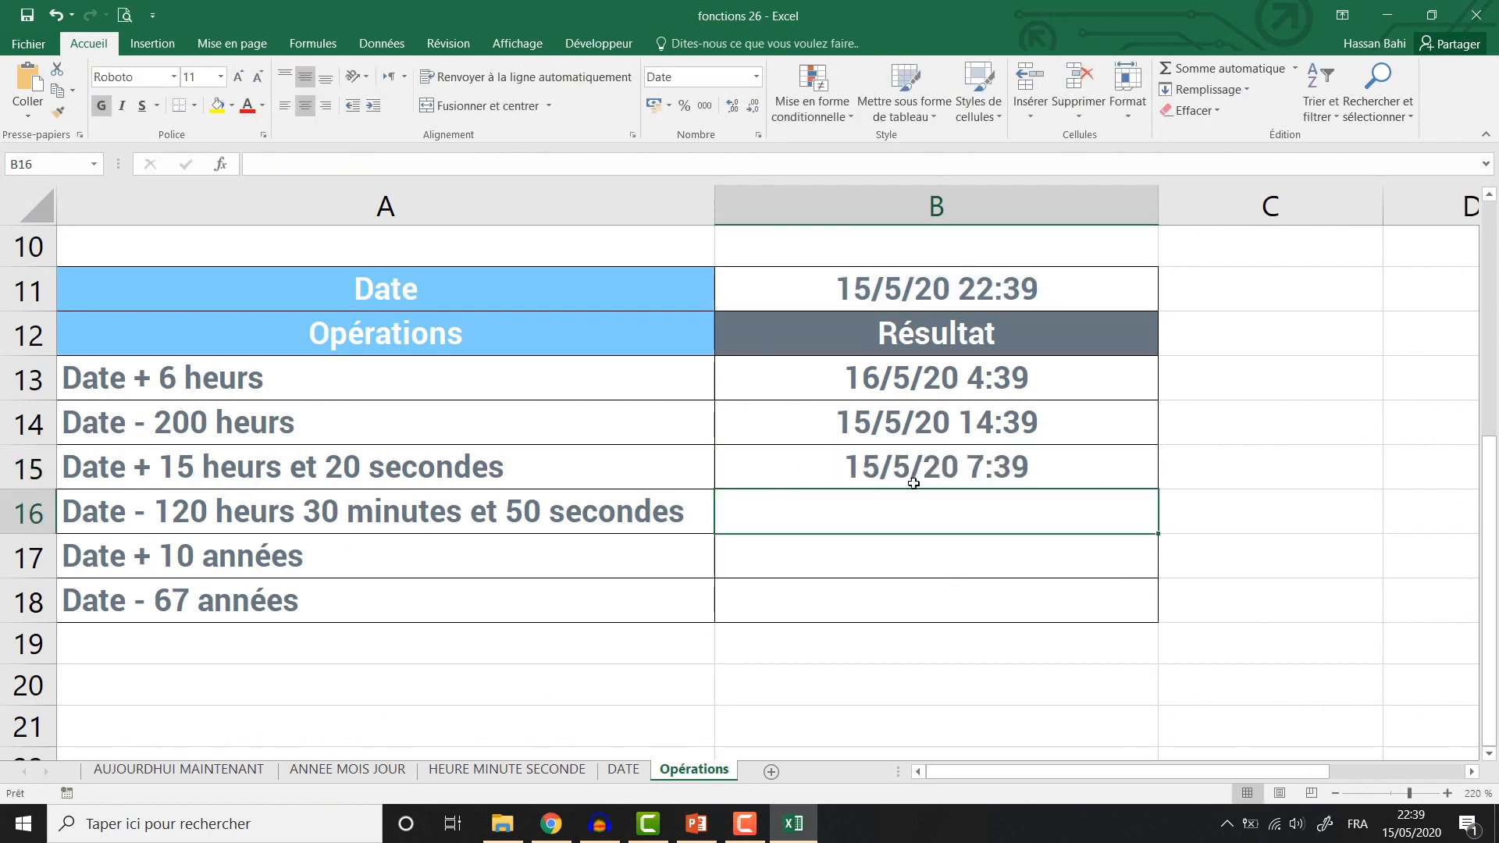
Enter =B11-TEMPS(120;30;50) in B16 to subtract 120 hours, 30 minutes and 50 seconds from B11
{"action": "type", "text": "="}
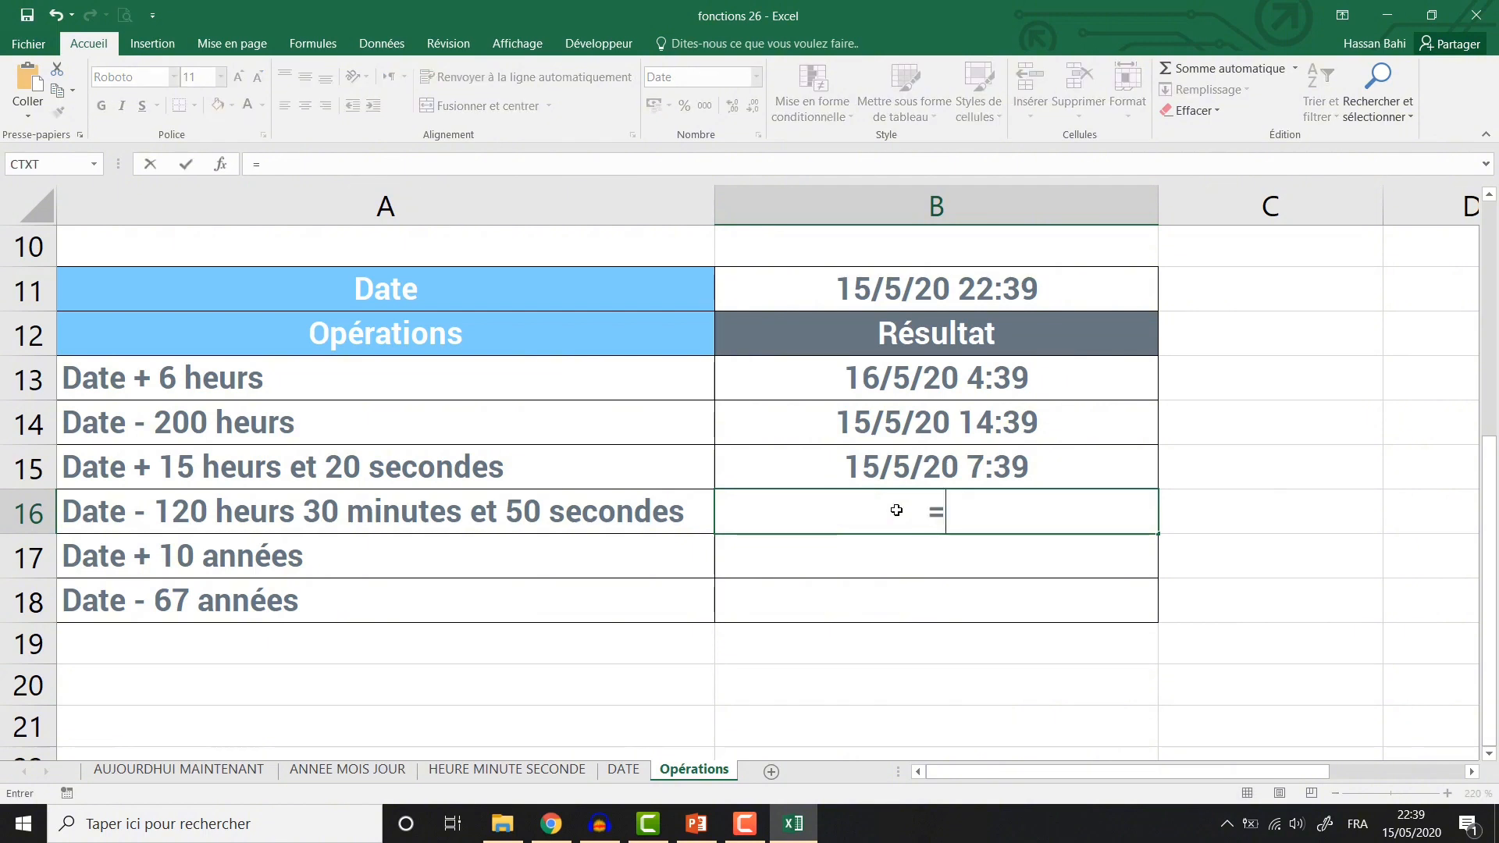
{"action": "left_click", "coordinate": [812, 297]}
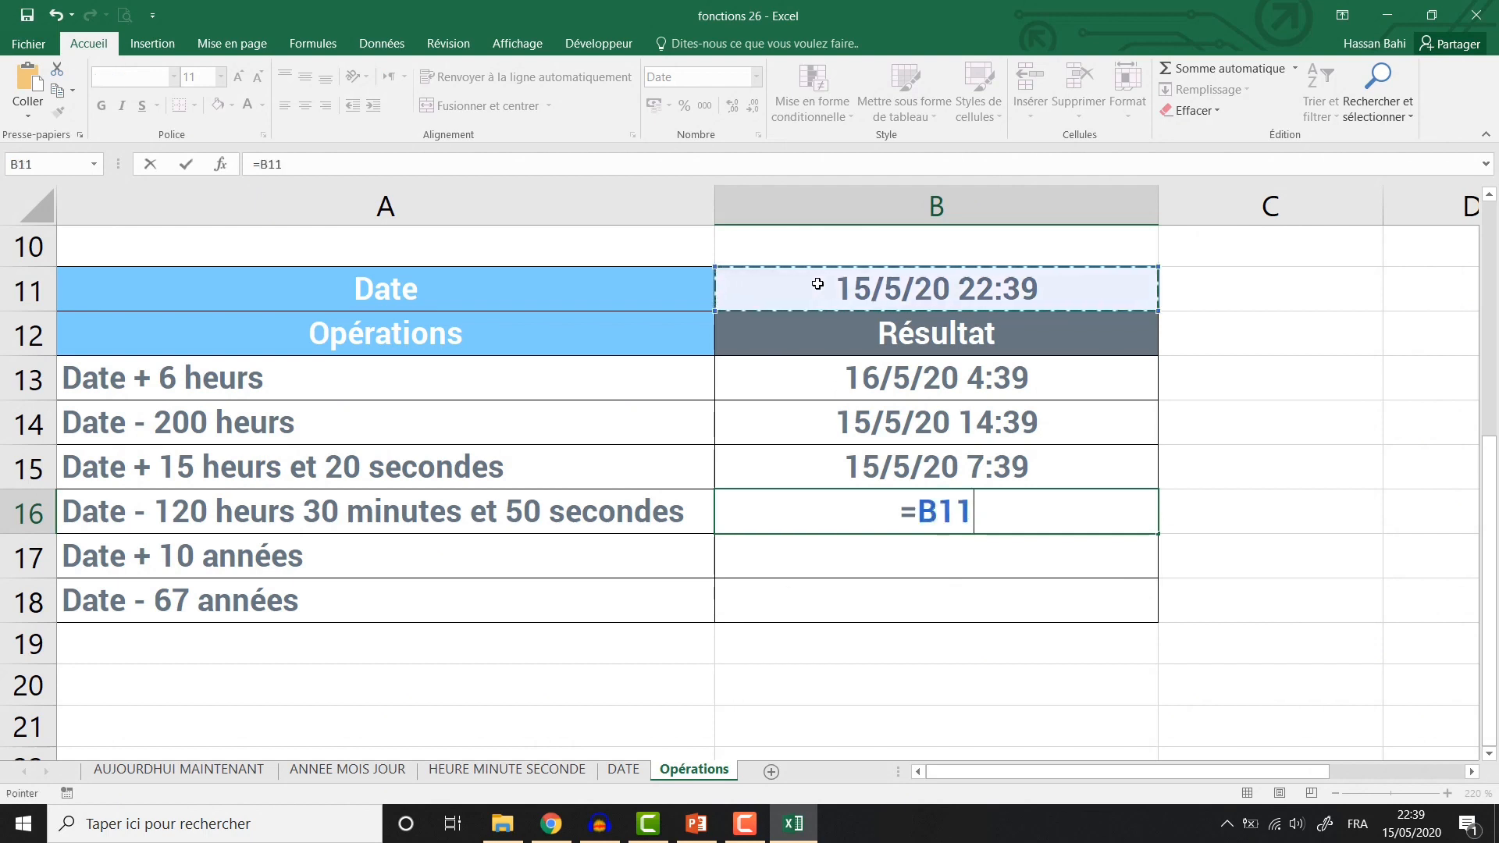
{"action": "type", "text": "-tem"}
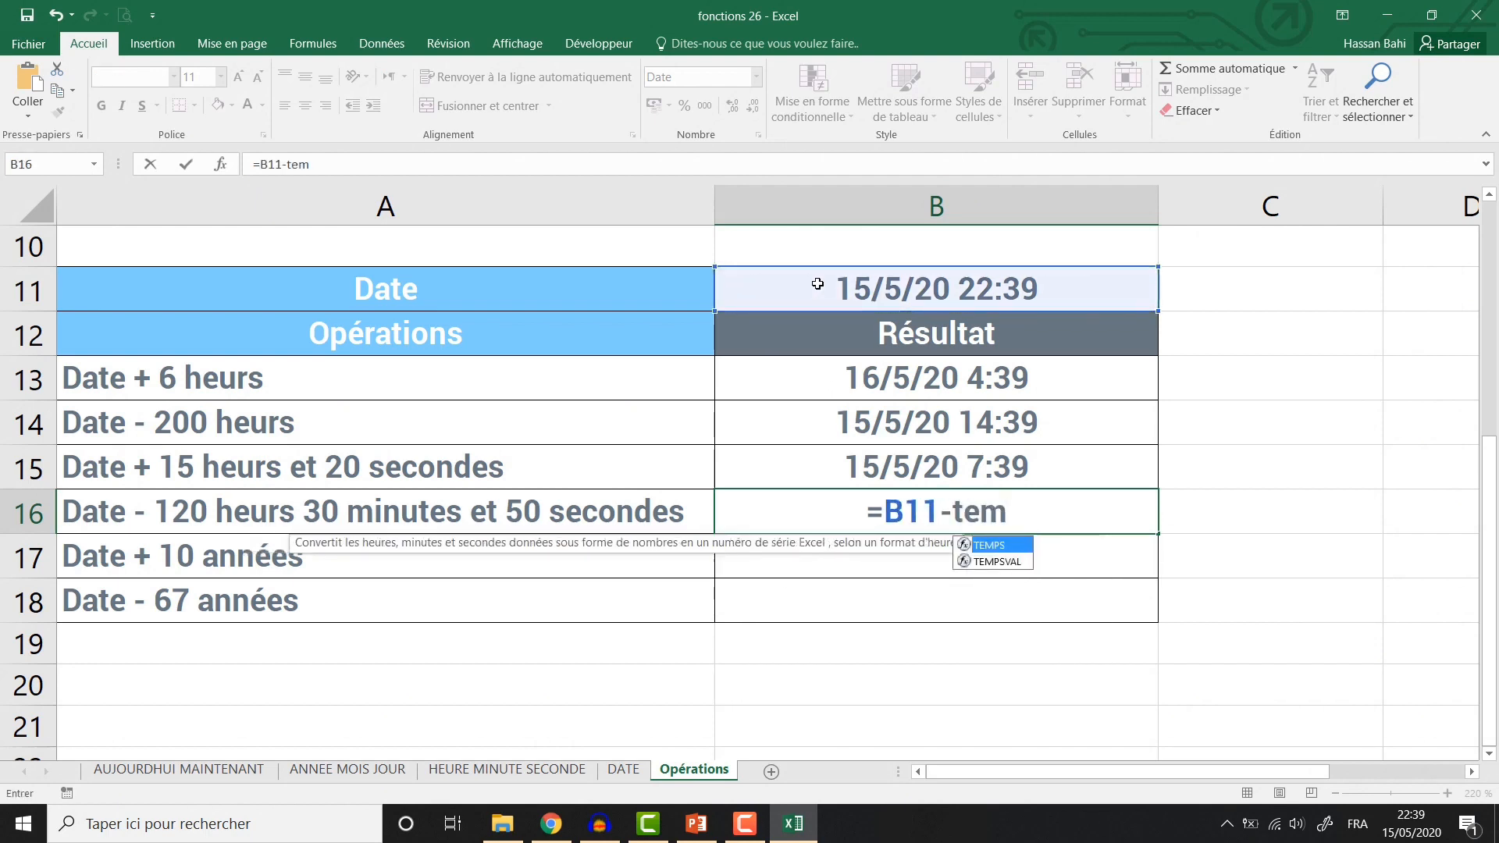
{"action": "key", "text": "Tab"}
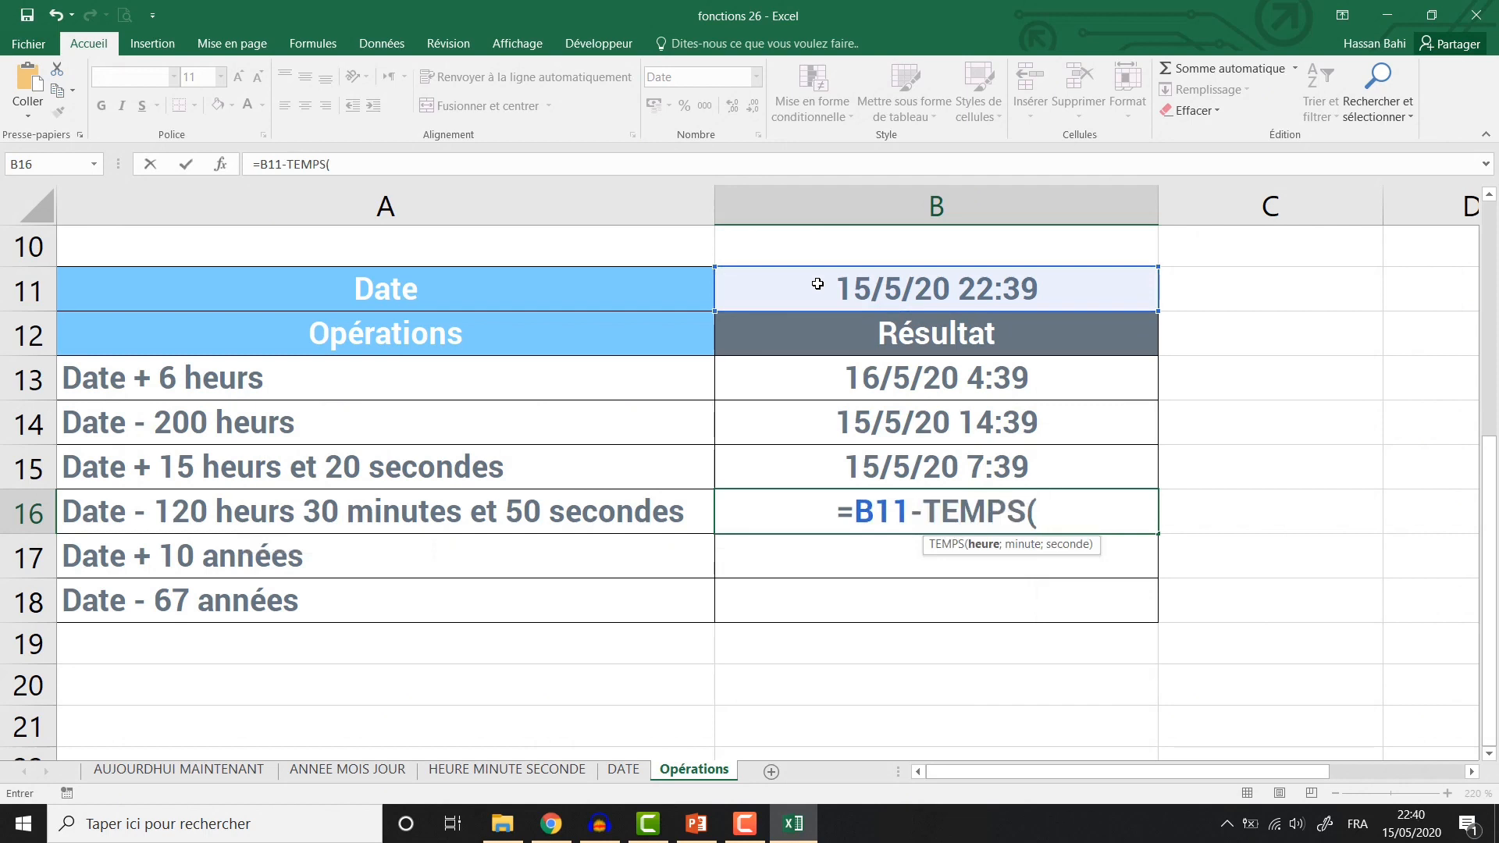
{"action": "type", "text": "120"}
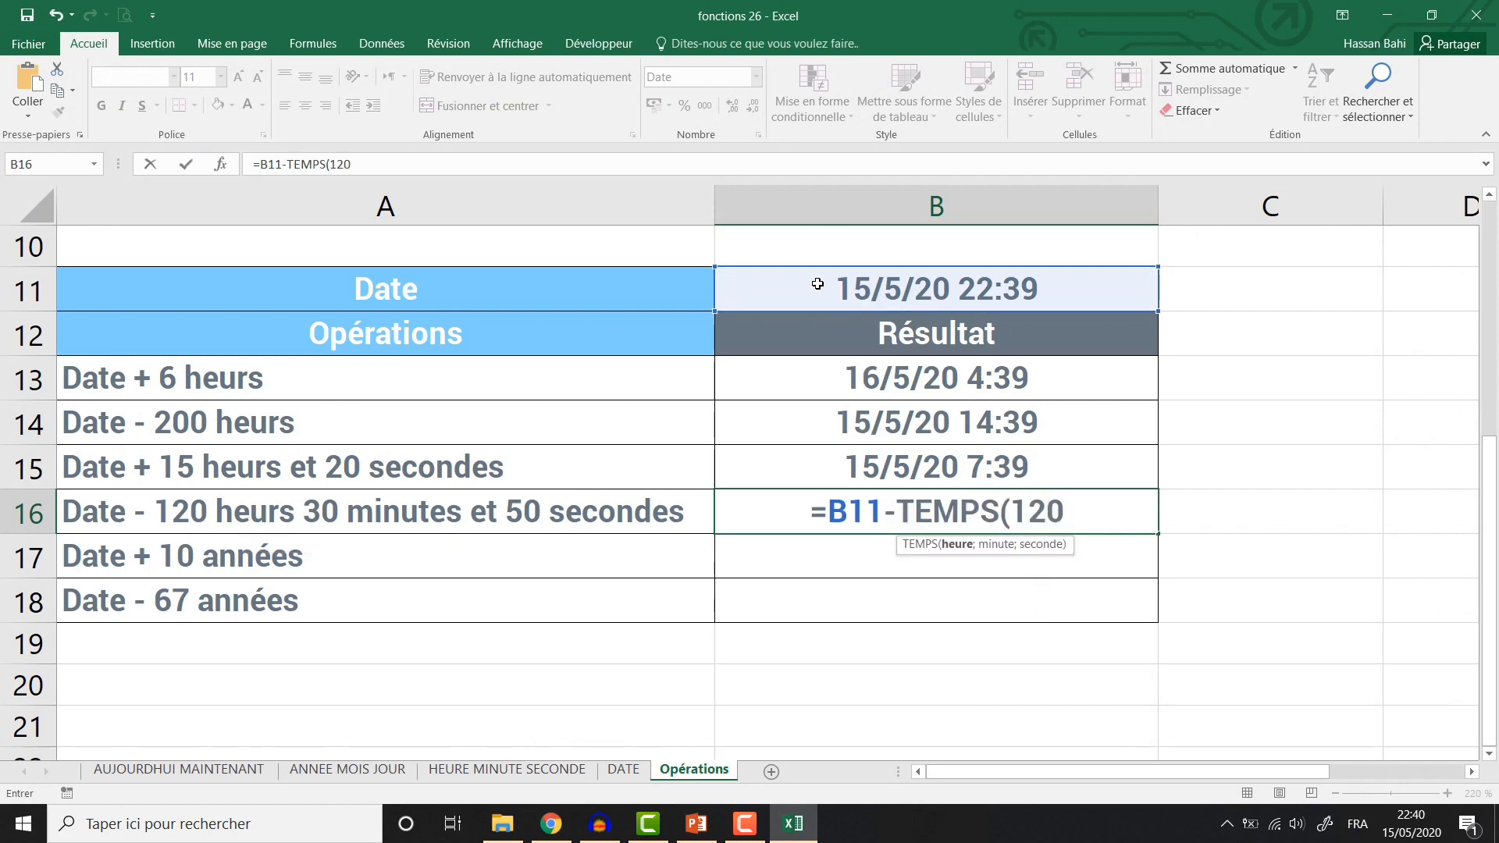
{"action": "type", "text": ";30"}
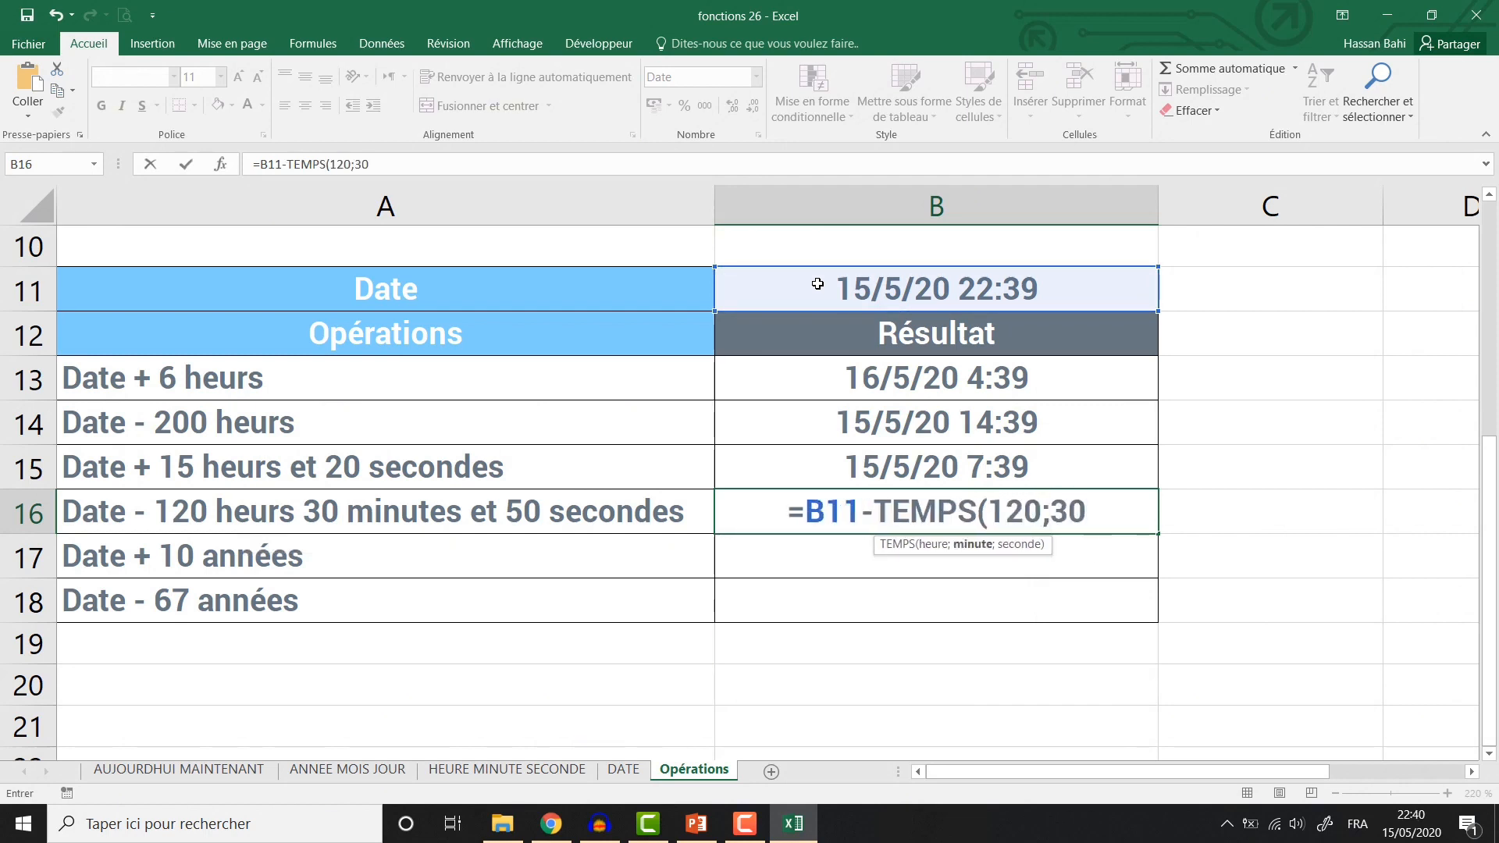
{"action": "type", "text": ";50"}
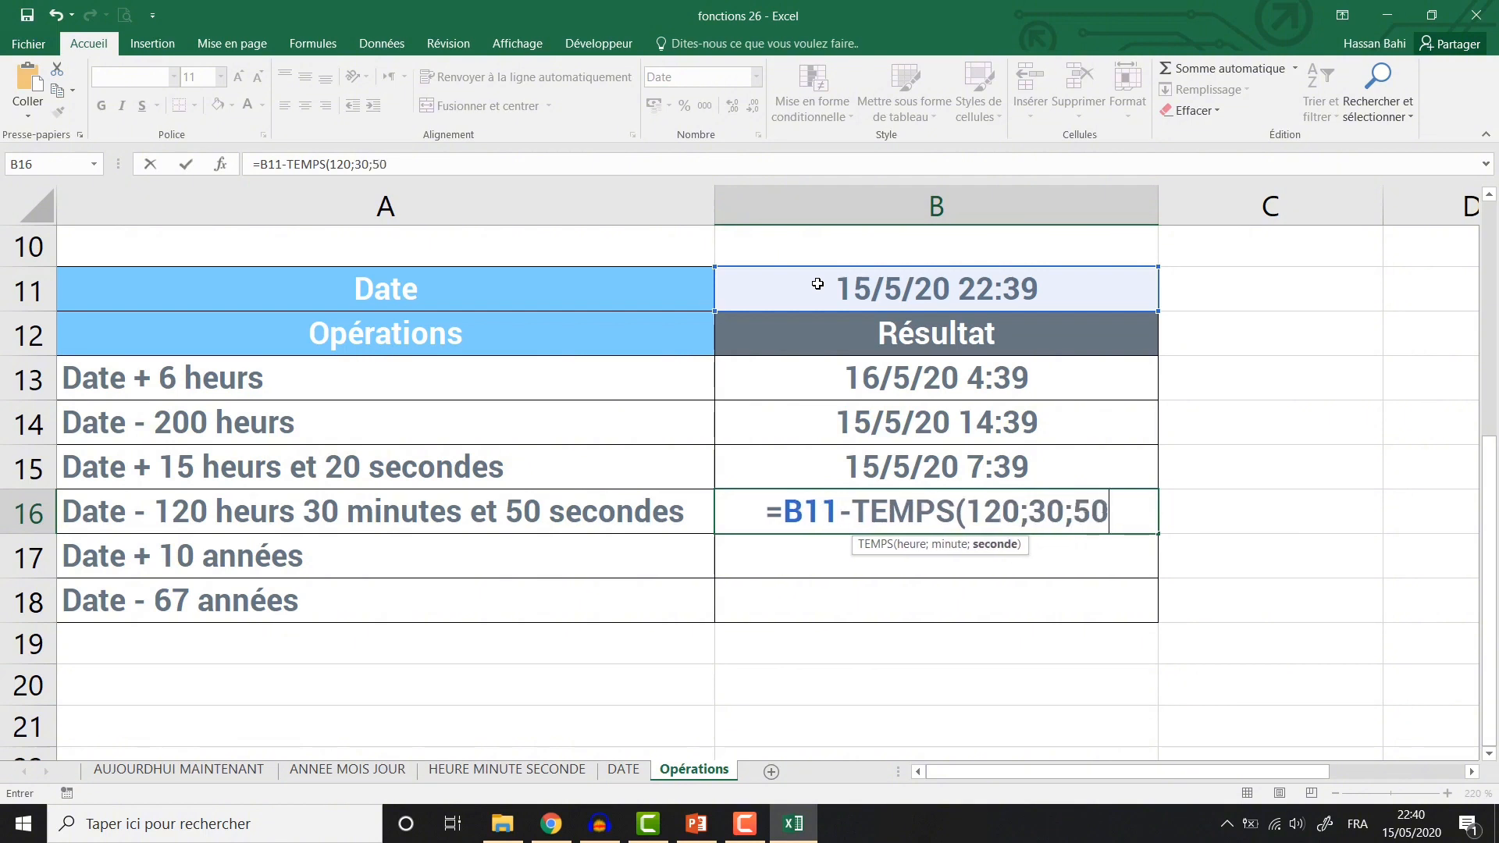
{"action": "type", "text": ")"}
{"action": "key", "text": "Return"}
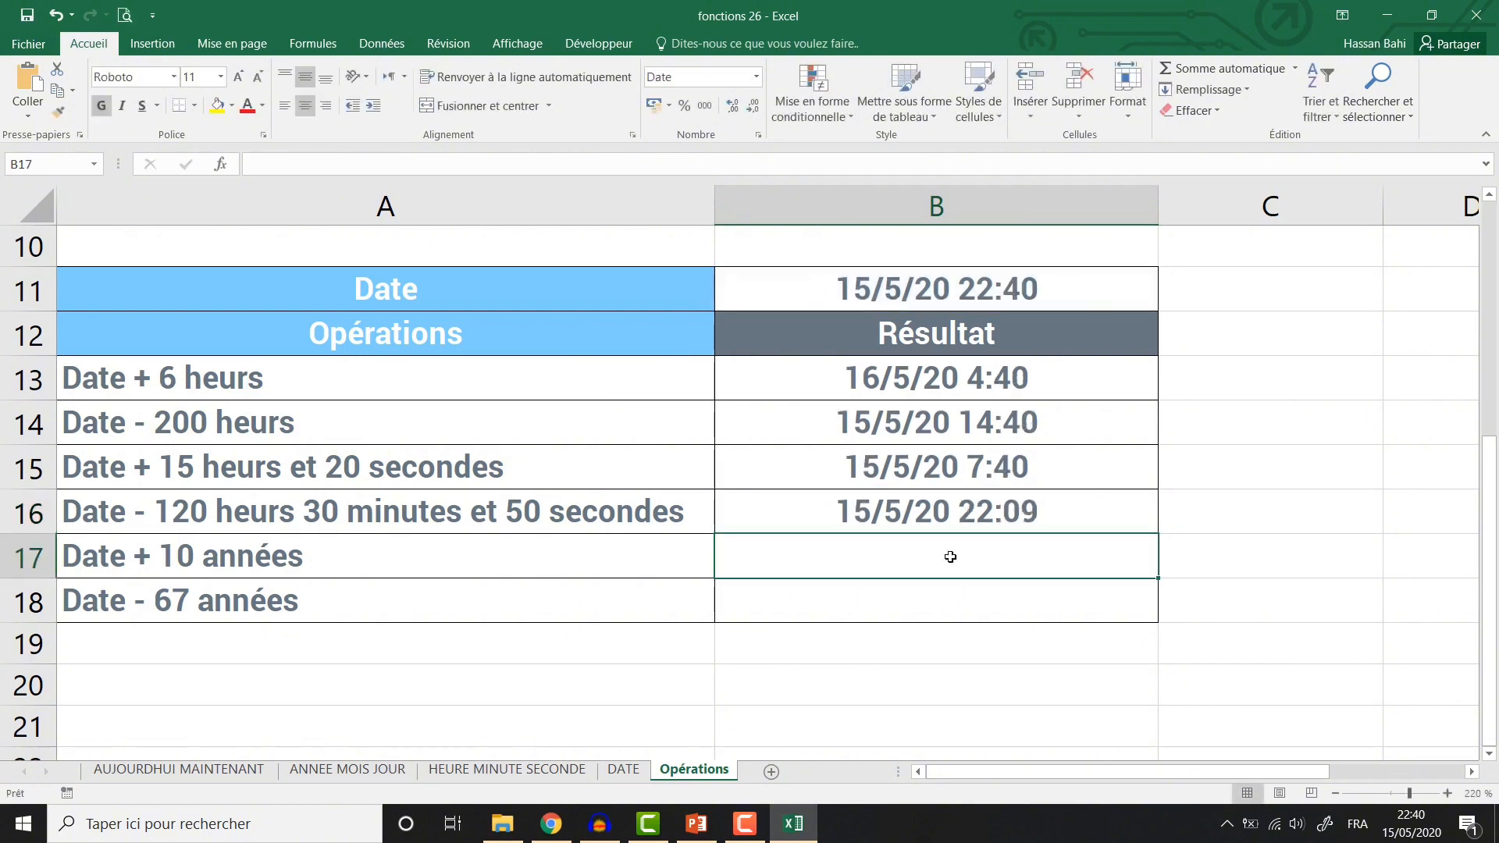
Enter =MOIS.DECALER(B11;10*12) in B17 to add 10 years to the date in B11
{"action": "type", "text": "="}
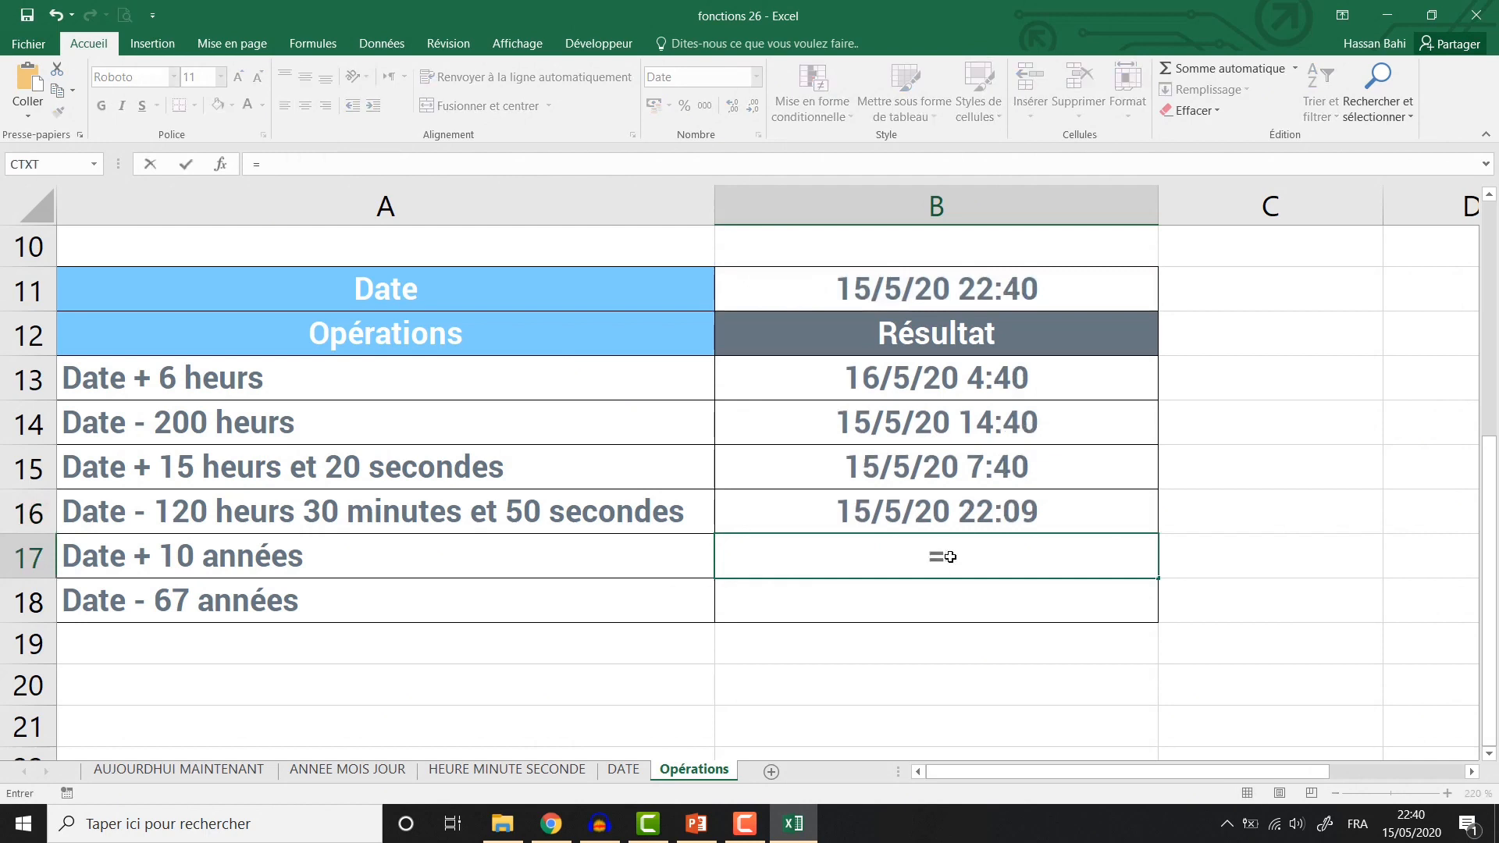
{"action": "type", "text": "moi"}
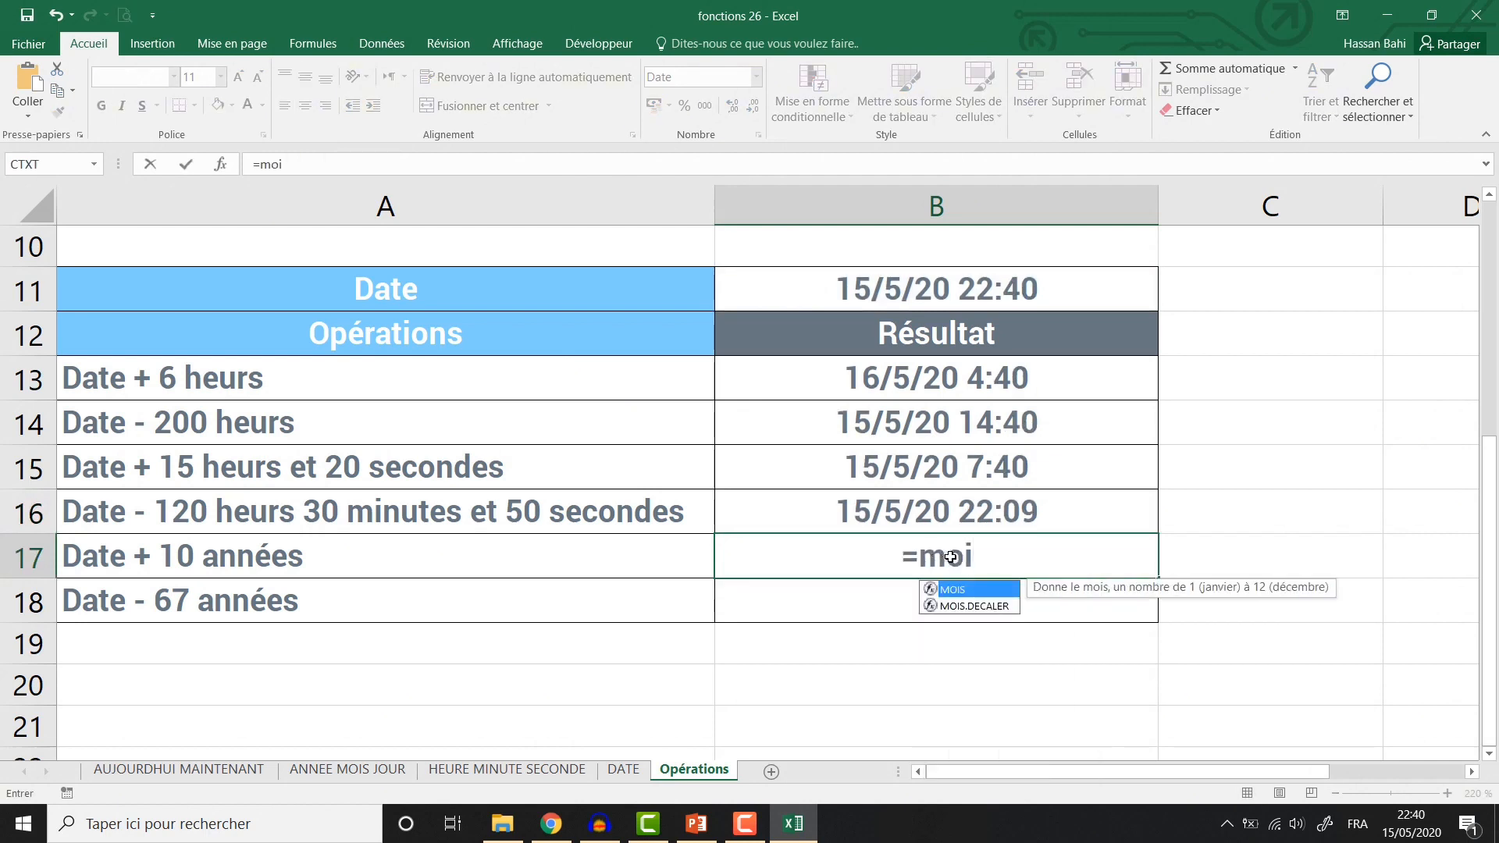
{"action": "key", "text": "Down"}
{"action": "key", "text": "Tab"}
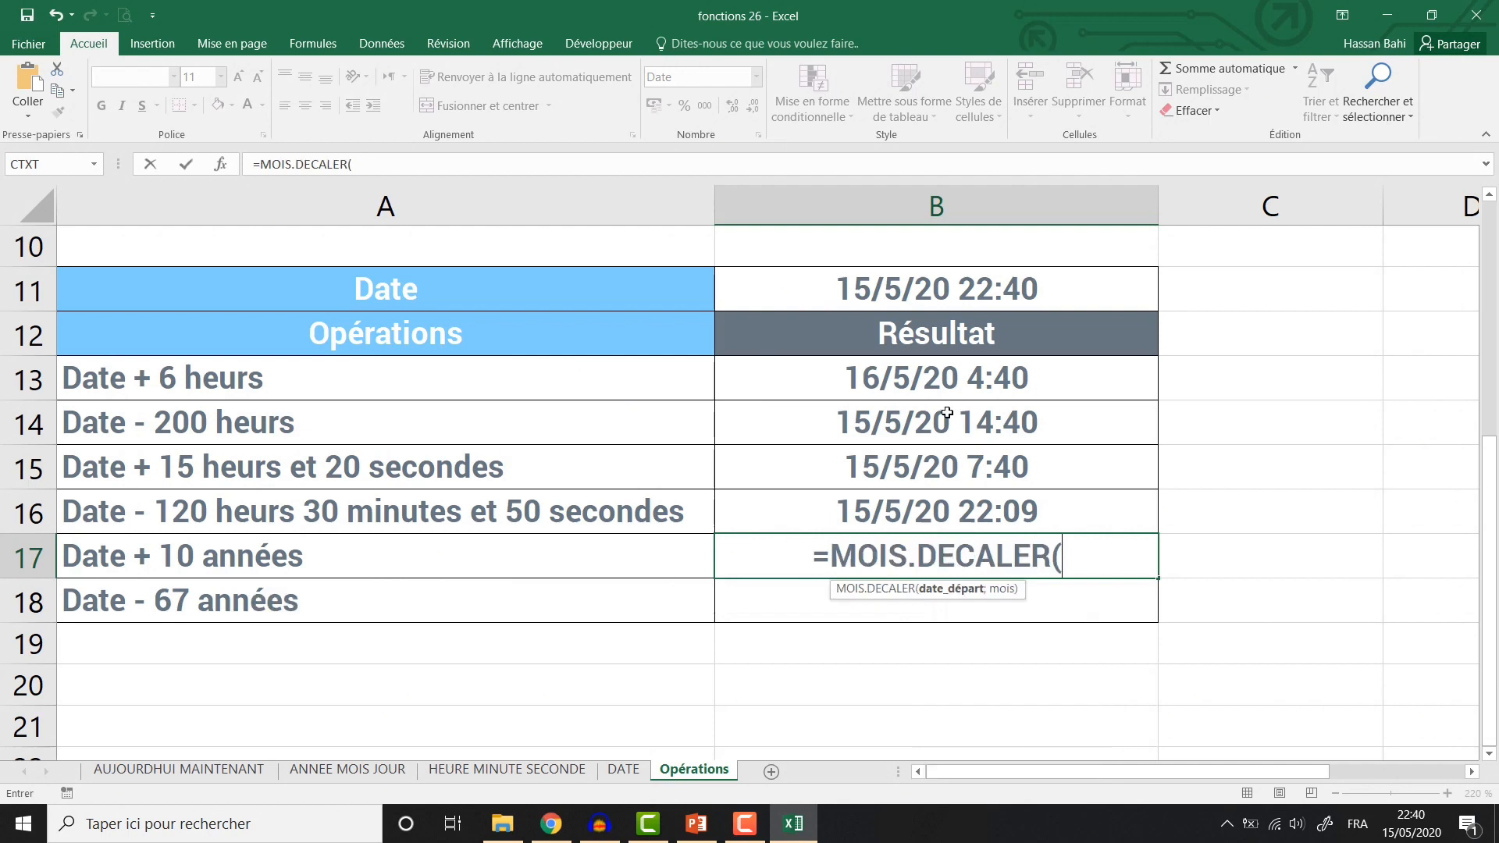
{"action": "left_click", "coordinate": [921, 278]}
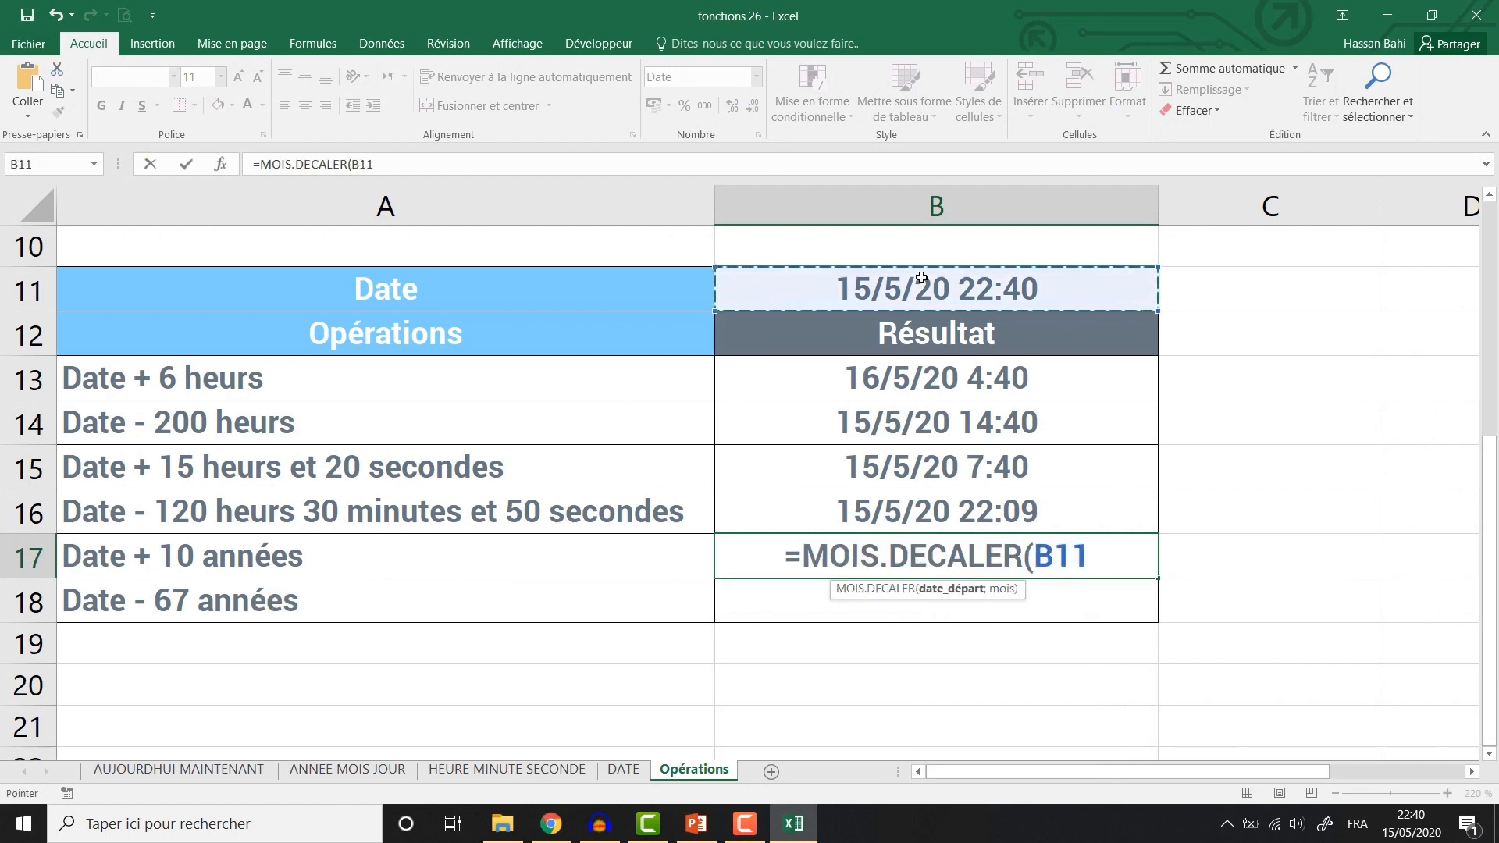
{"action": "type", "text": ";"}
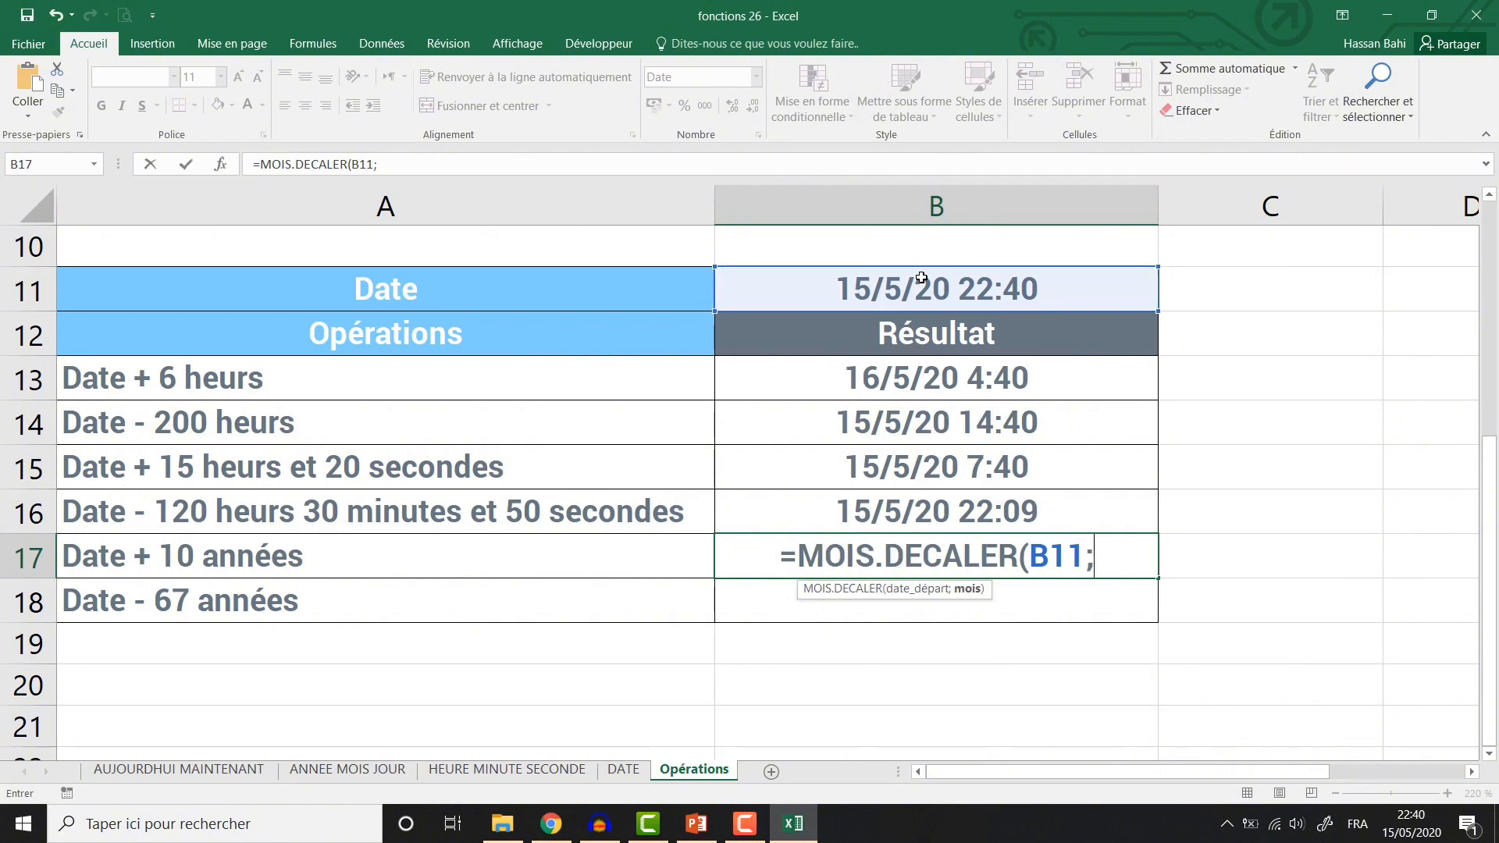
{"action": "type", "text": "10"}
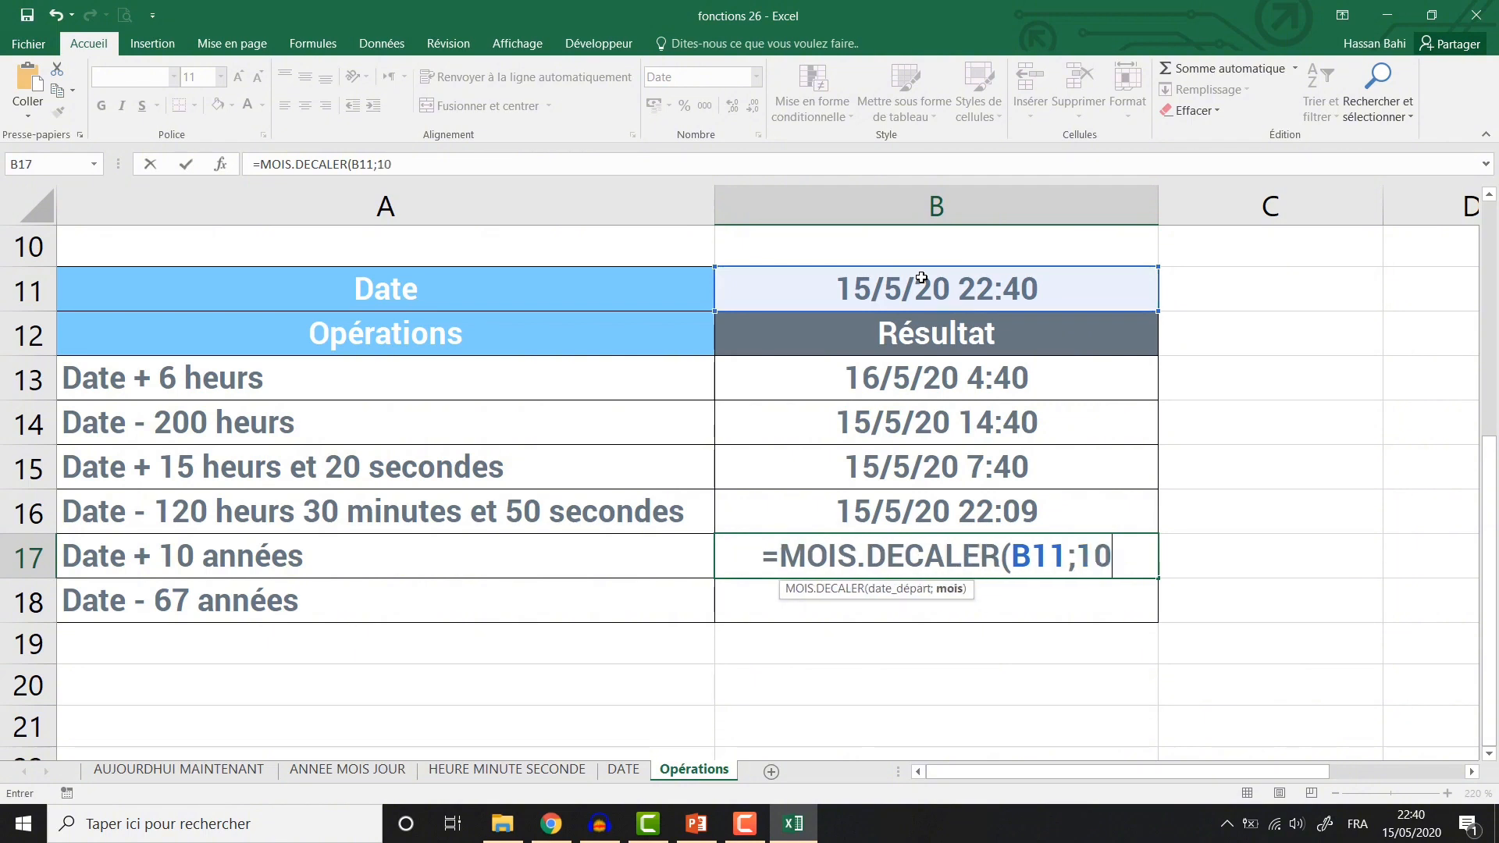
{"action": "type", "text": "*12)"}
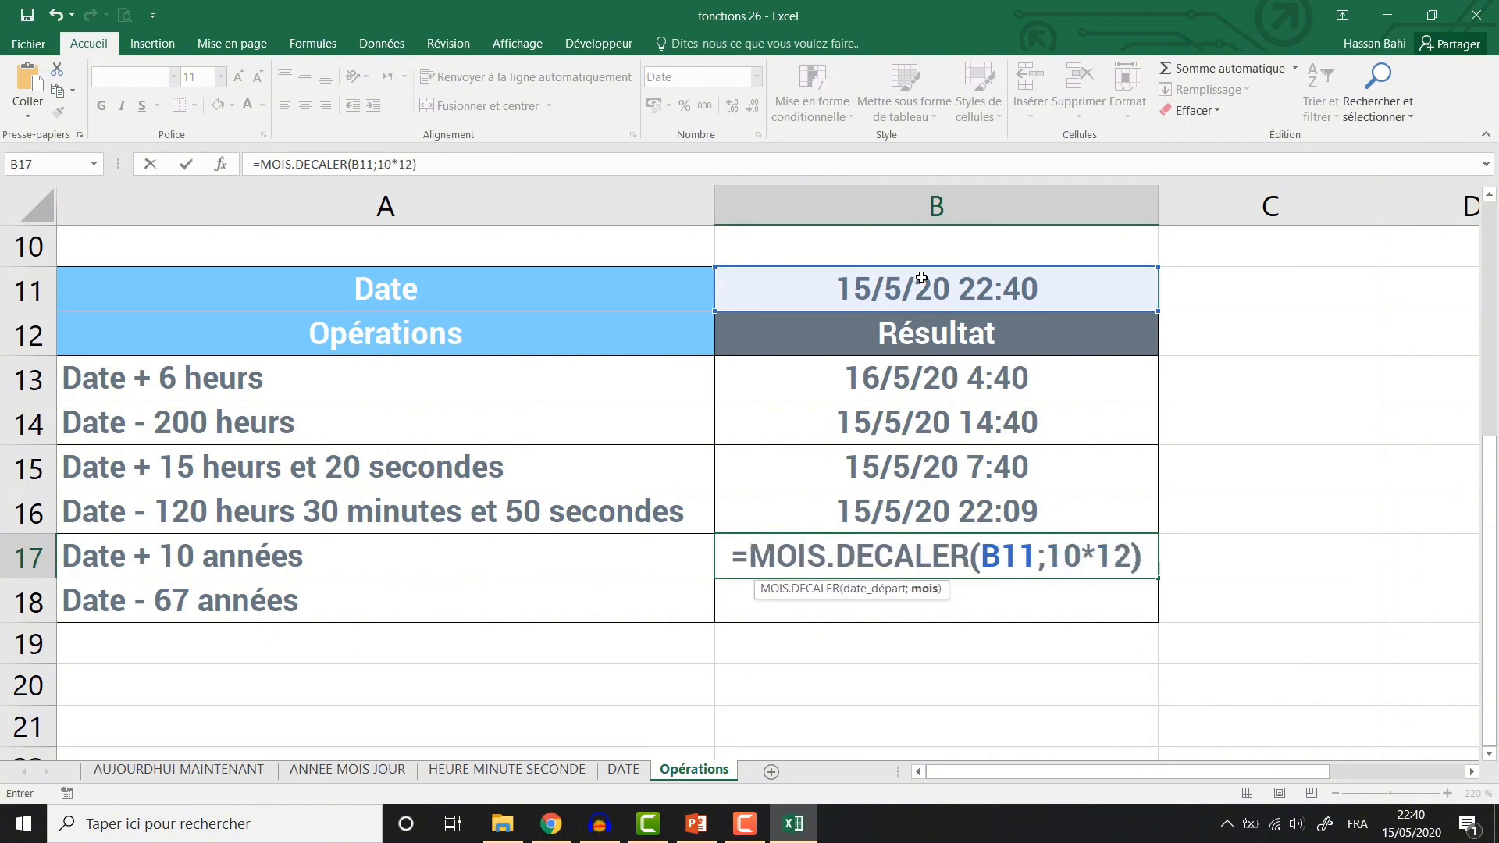
{"action": "key", "text": "Return"}
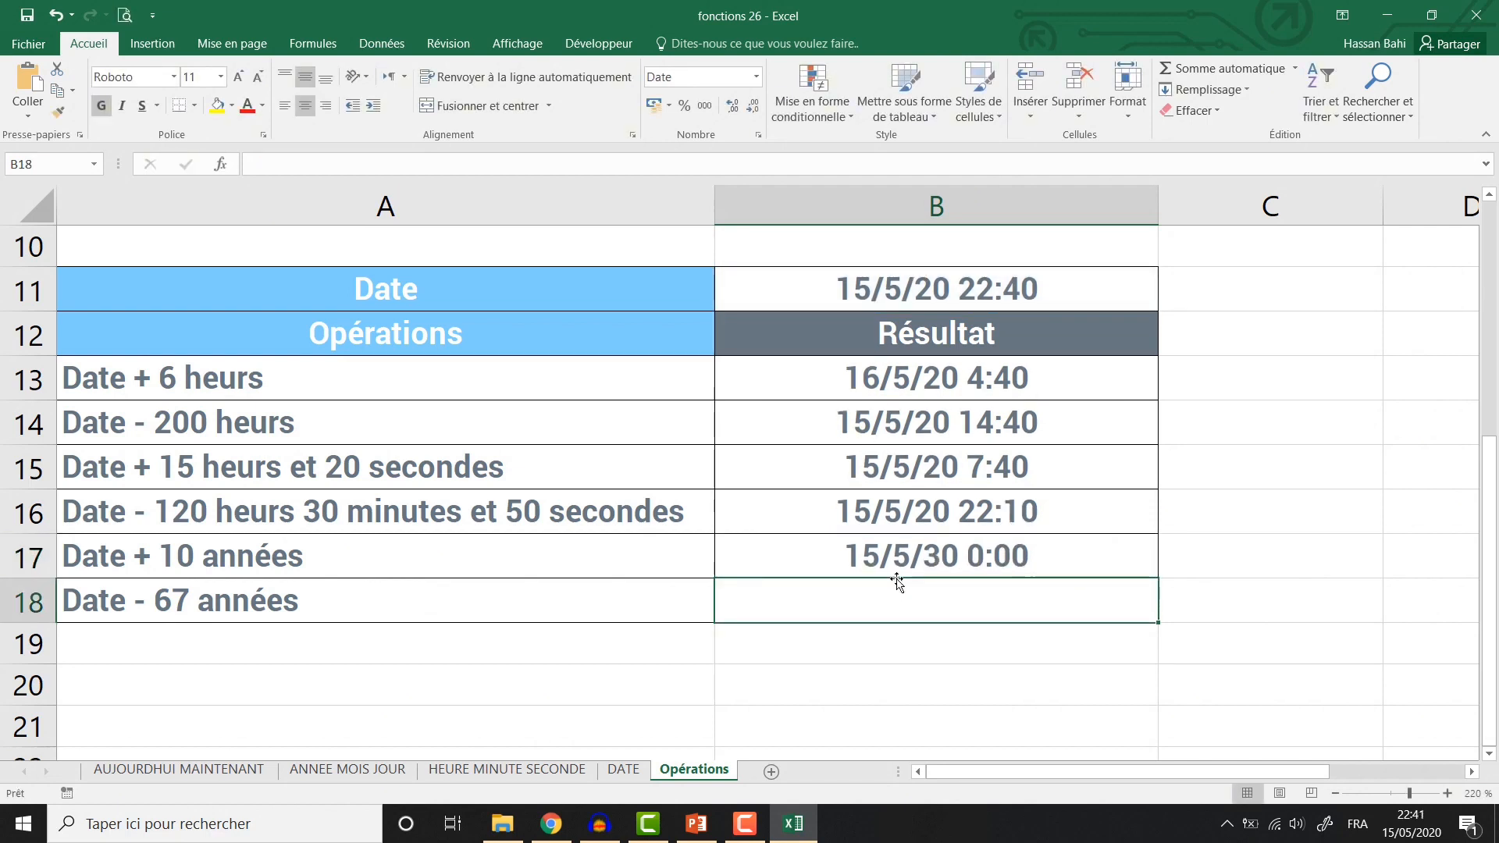
Enter =MOIS.DECALER(B11;-67*12) in B18 to subtract 67 years from the date in B11
{"action": "type", "text": "="}
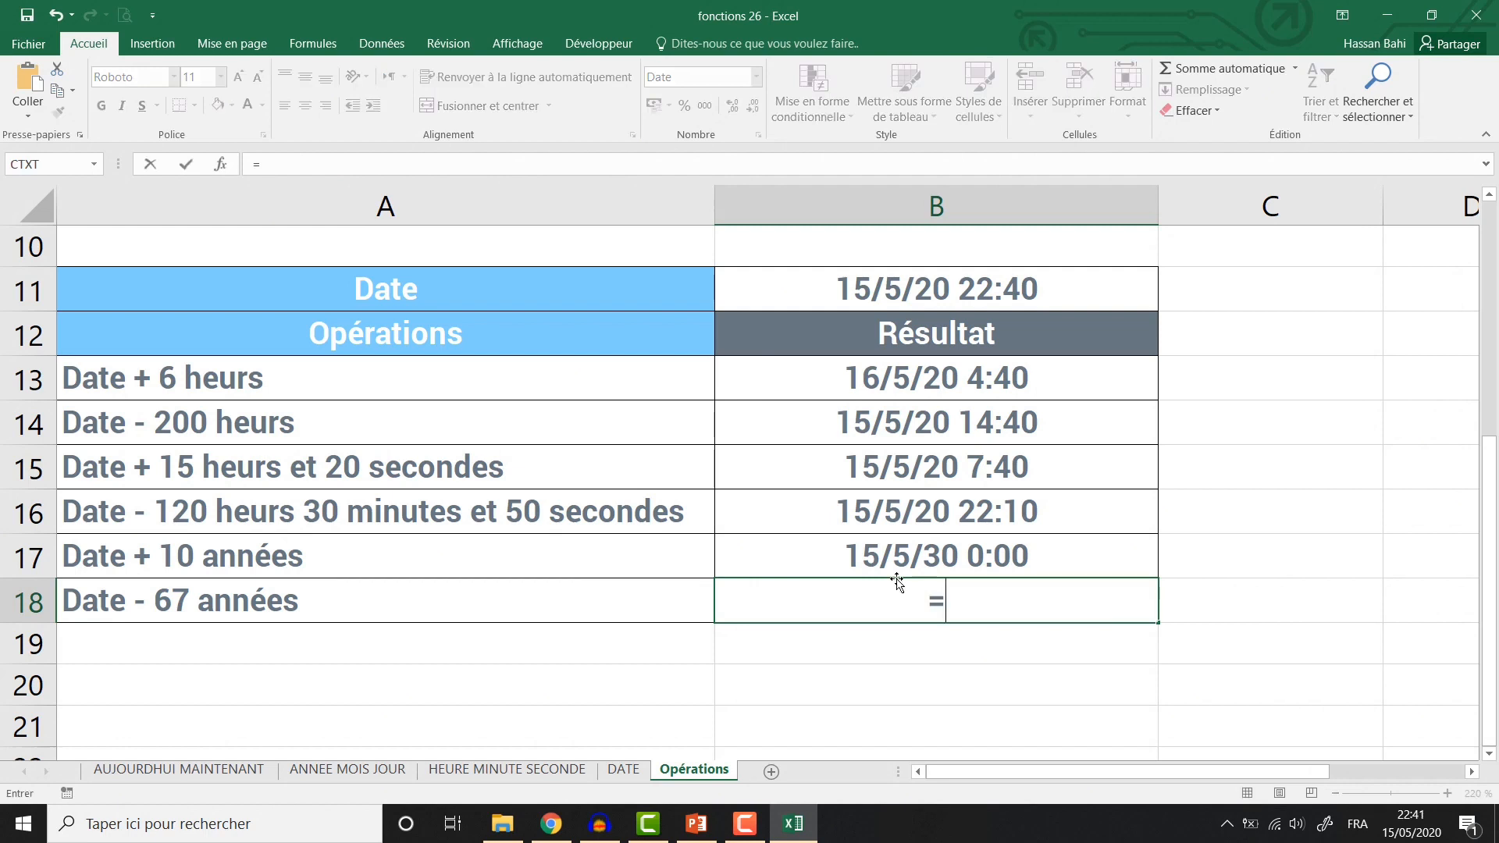
{"action": "type", "text": "moi"}
{"action": "key", "text": "Down"}
{"action": "key", "text": "Tab"}
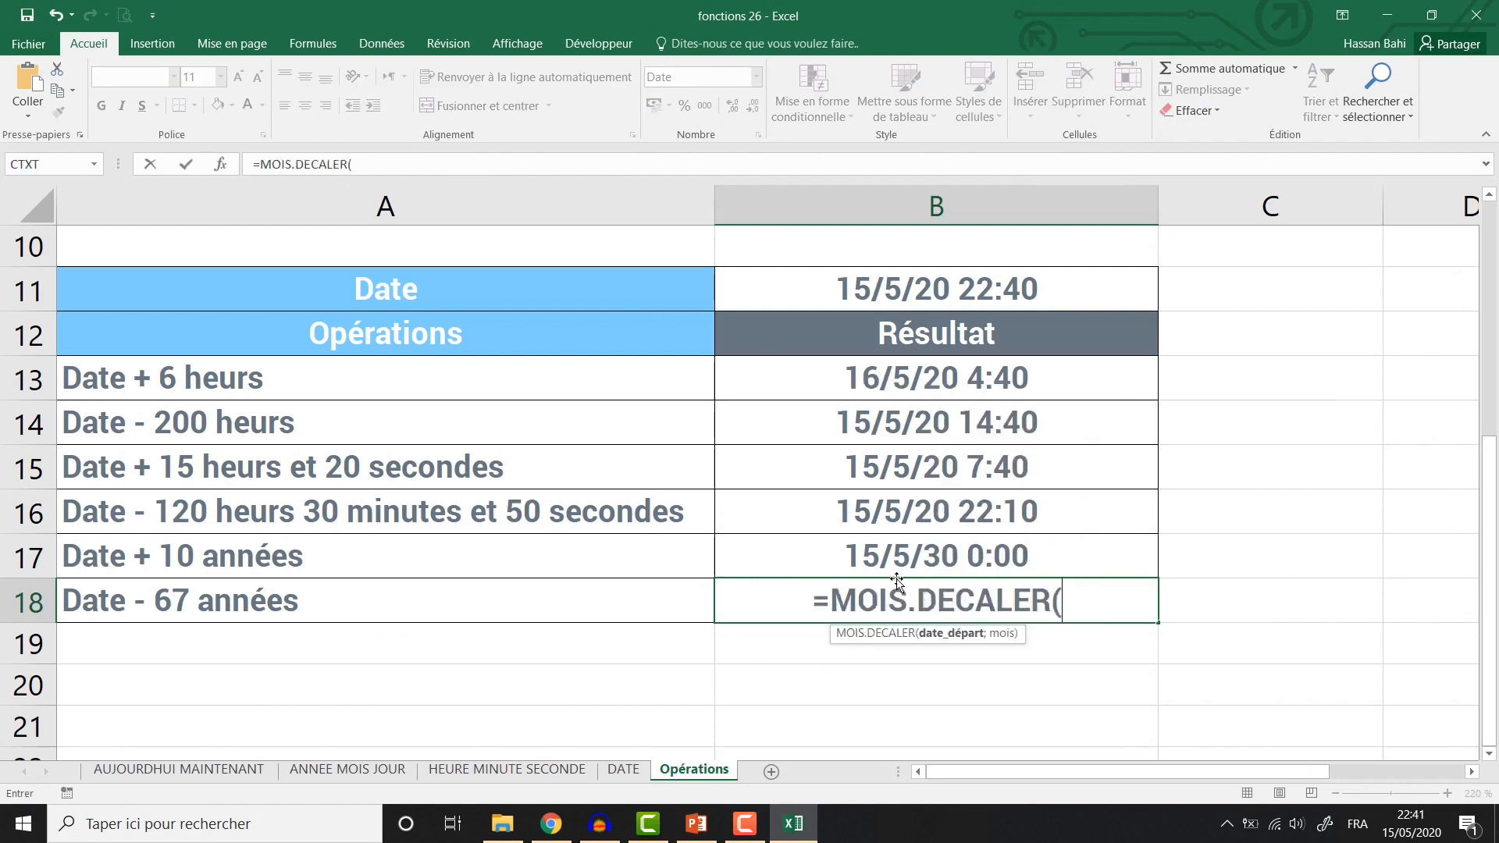
{"action": "left_click", "coordinate": [865, 291]}
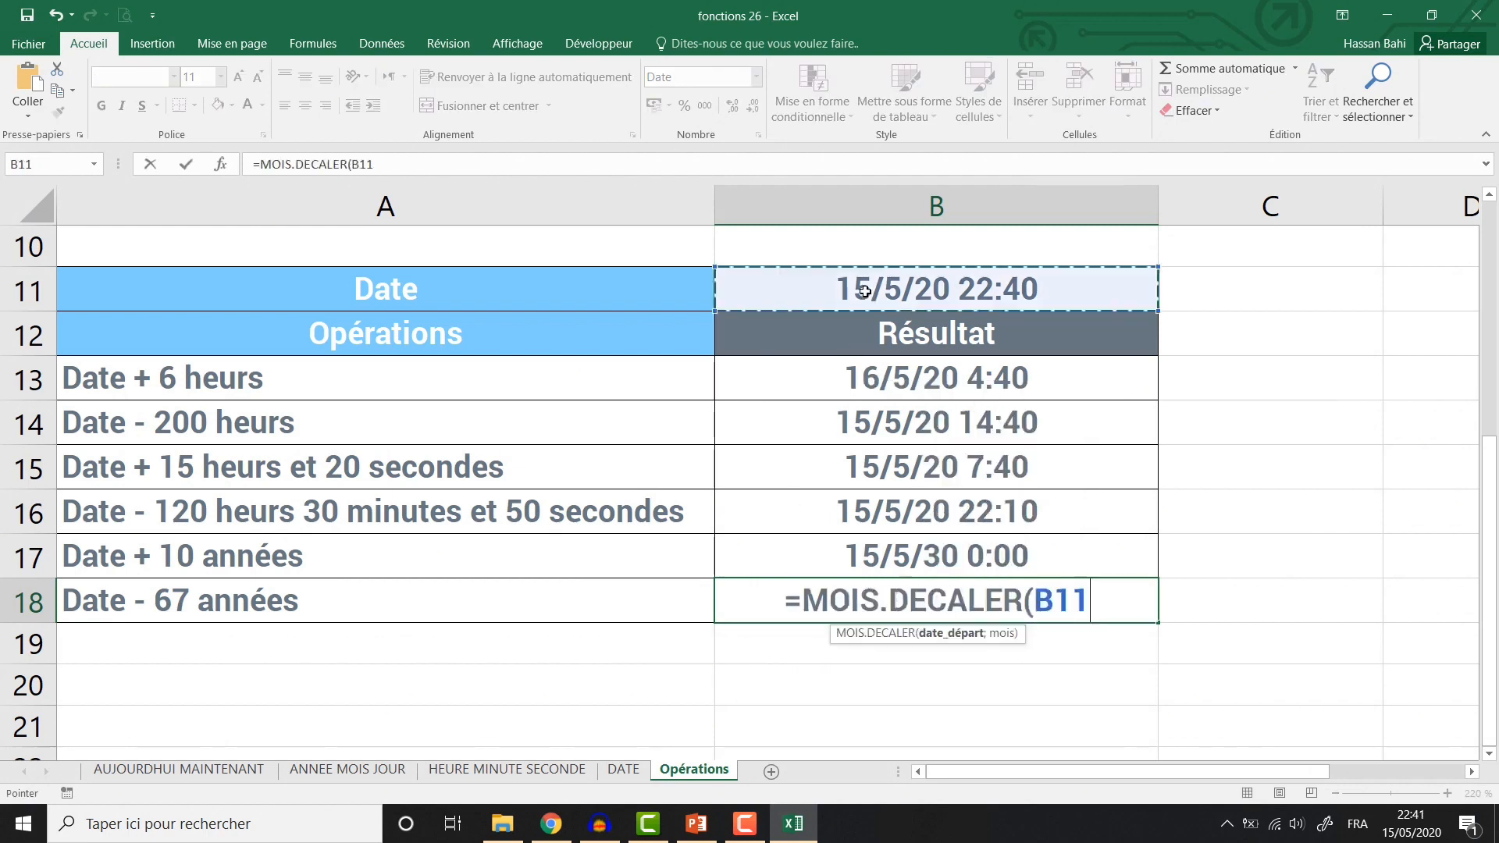
{"action": "type", "text": ";"}
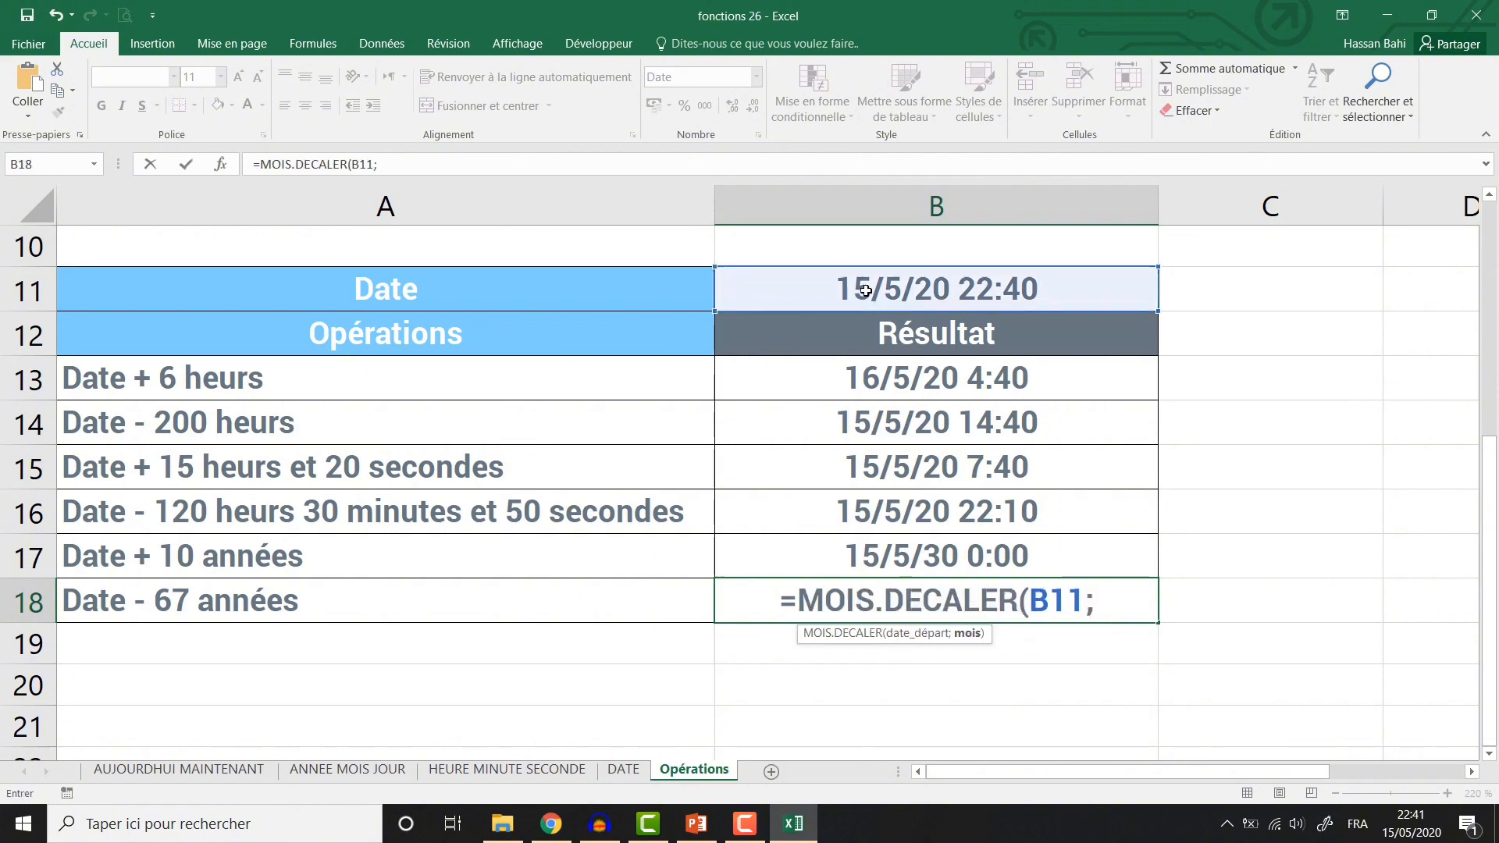
{"action": "type", "text": "-67*"}
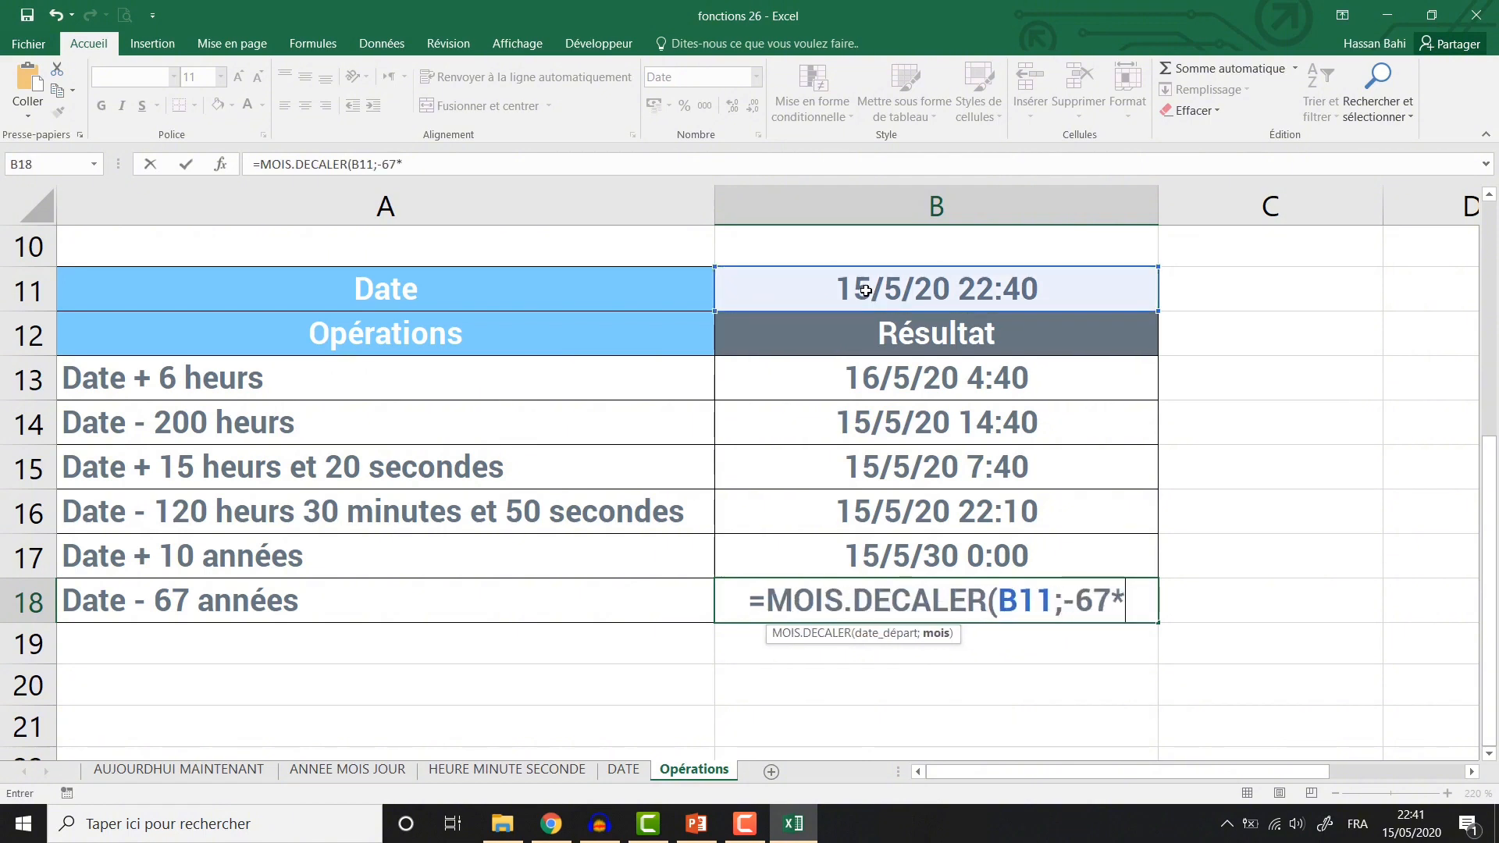
{"action": "type", "text": "12)"}
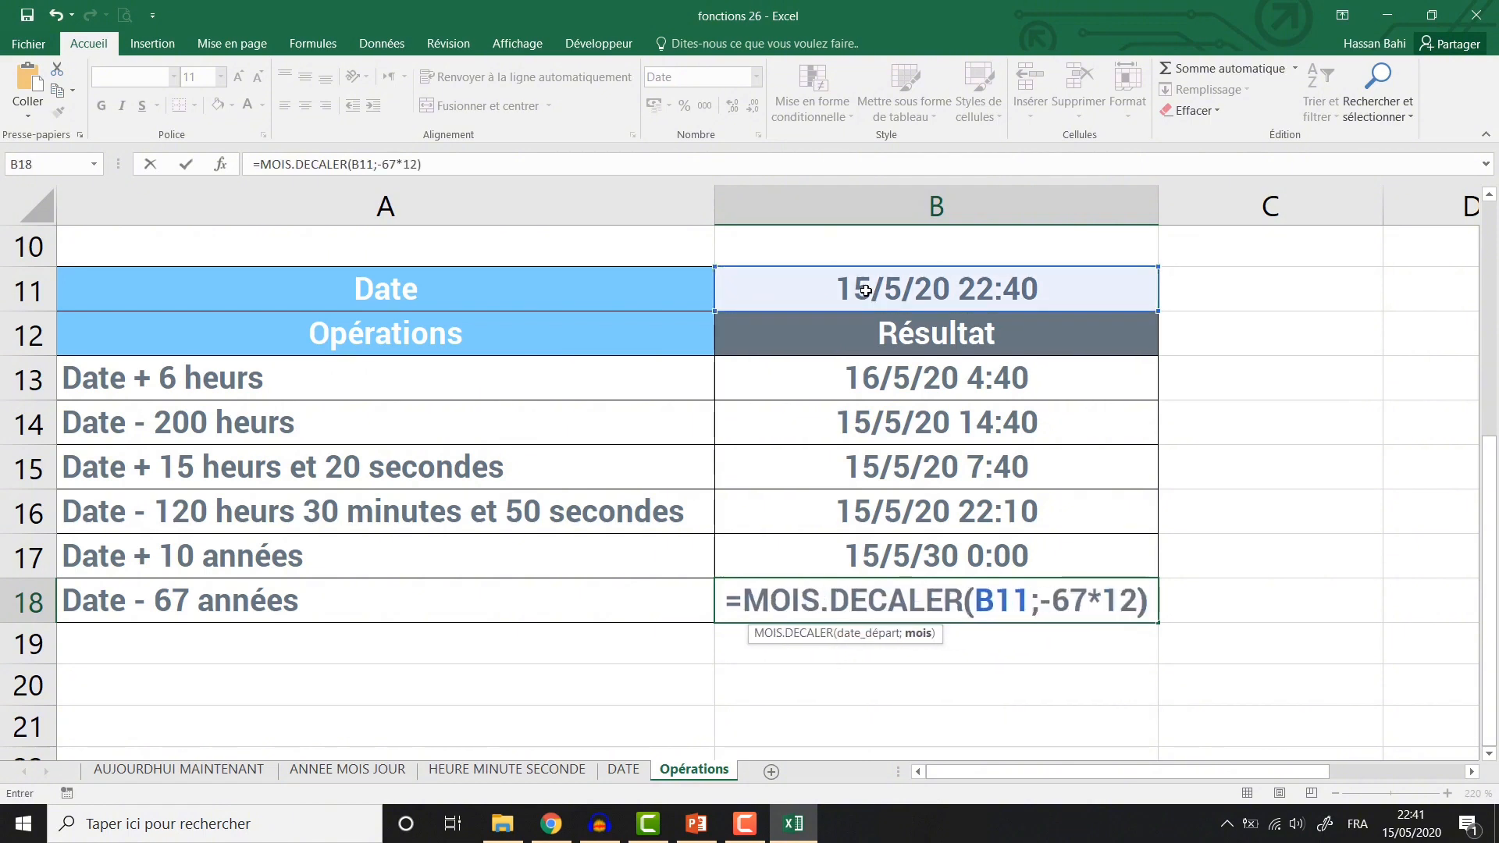
{"action": "key", "text": "Return"}
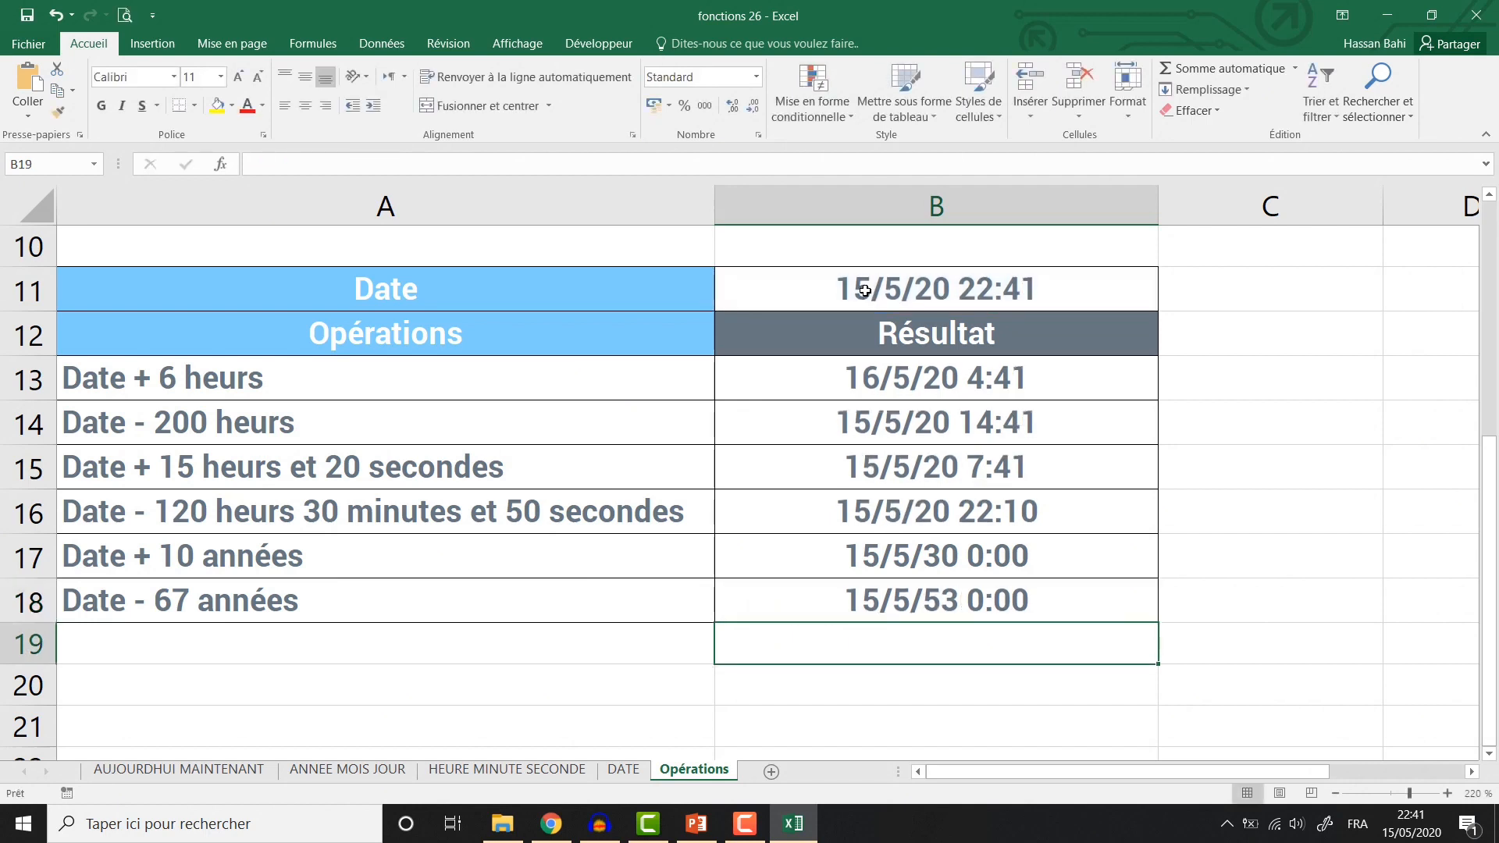